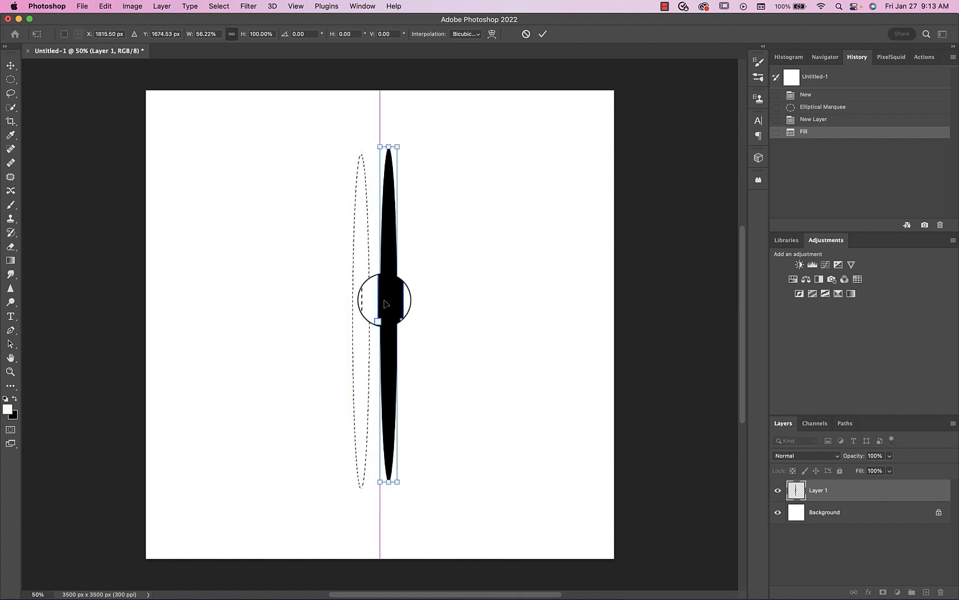
# - Finish narrowing the black ellipse and, without a selection, soften it with a Gaussian Blur of 15 pixels radius
pyautogui.click(543, 34)
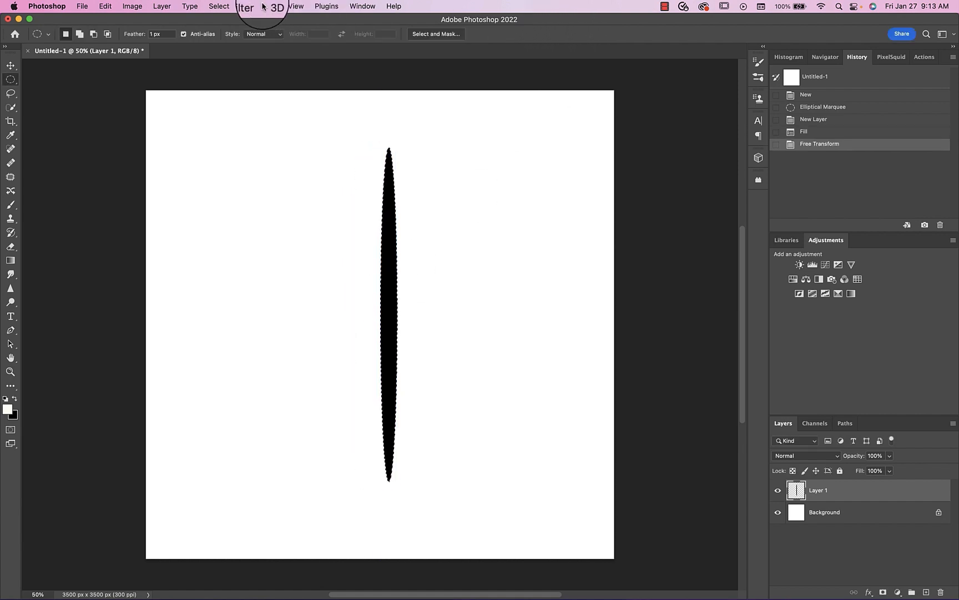
pyautogui.press('super+d')
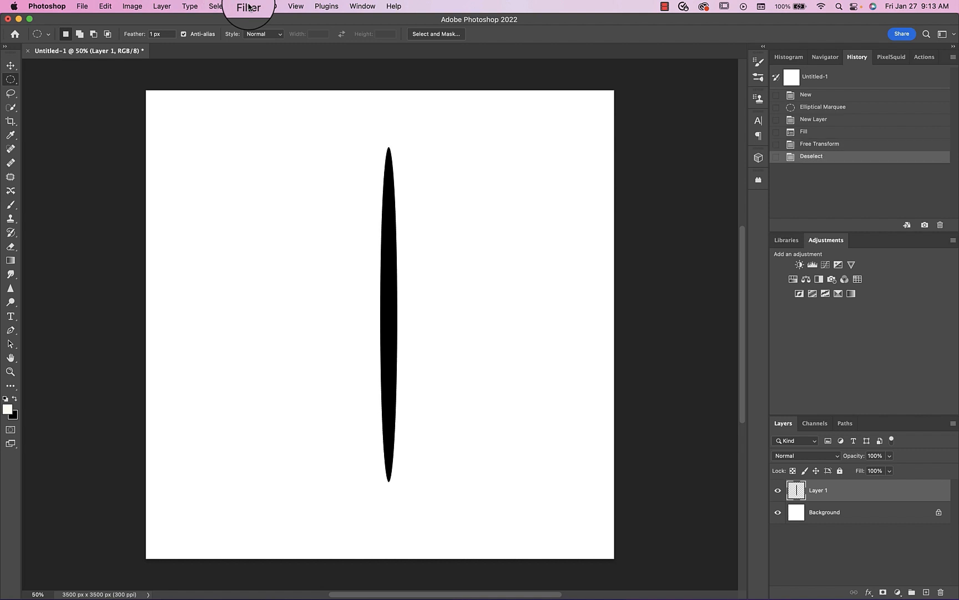
pyautogui.click(249, 7)
pyautogui.moveTo(387, 144)
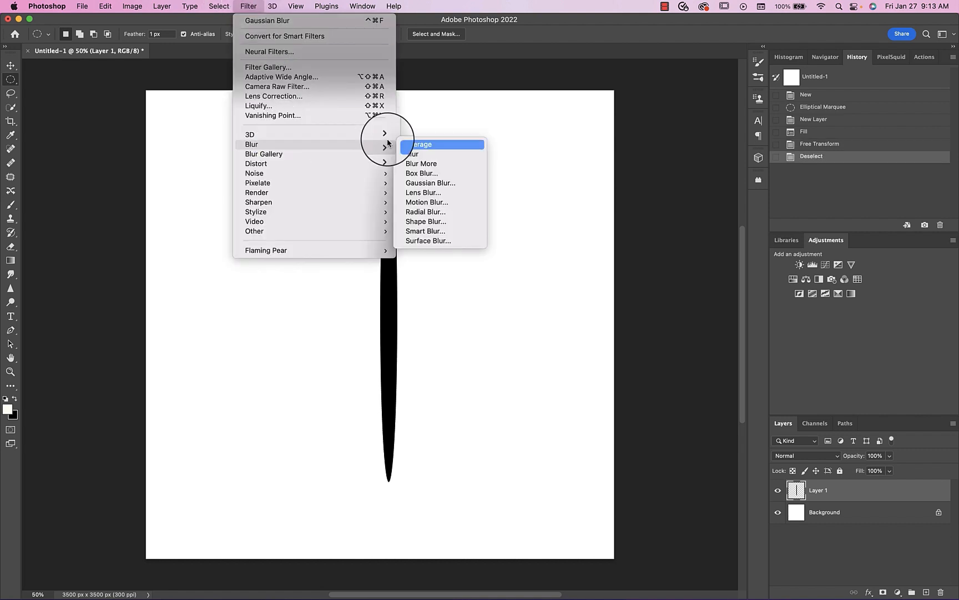
pyautogui.click(458, 184)
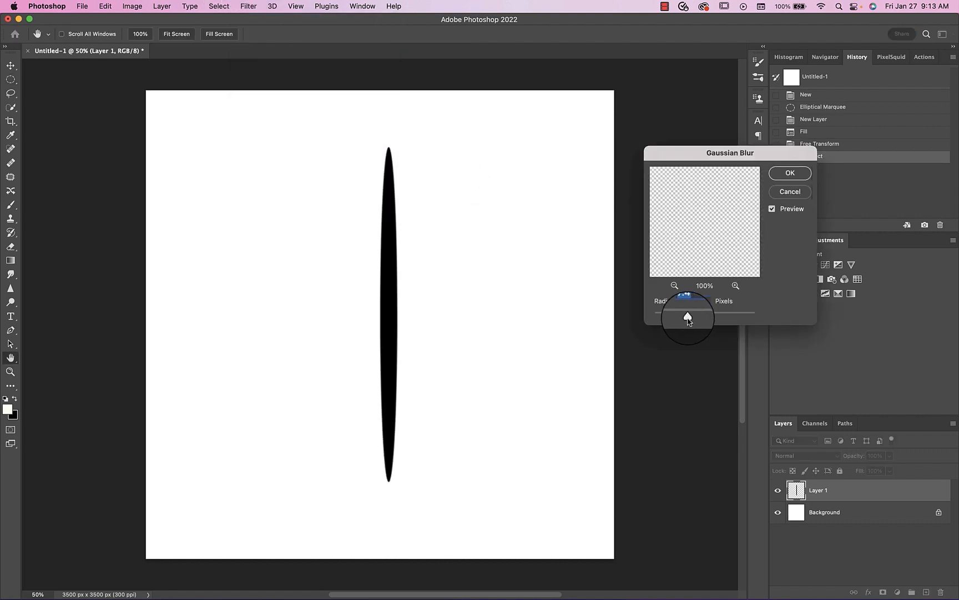
pyautogui.moveTo(696, 318); pyautogui.dragTo(700, 318)
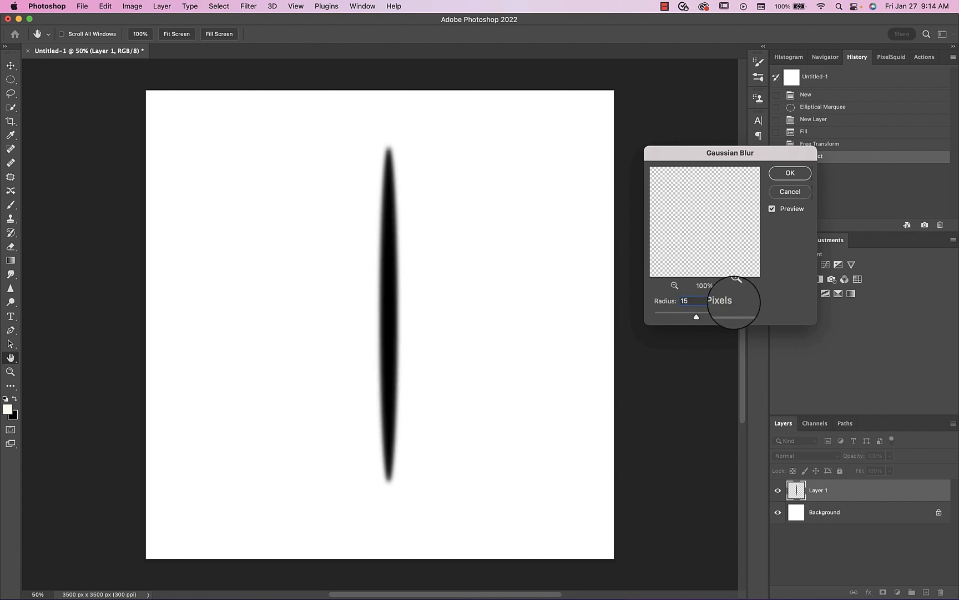
pyautogui.click(784, 173)
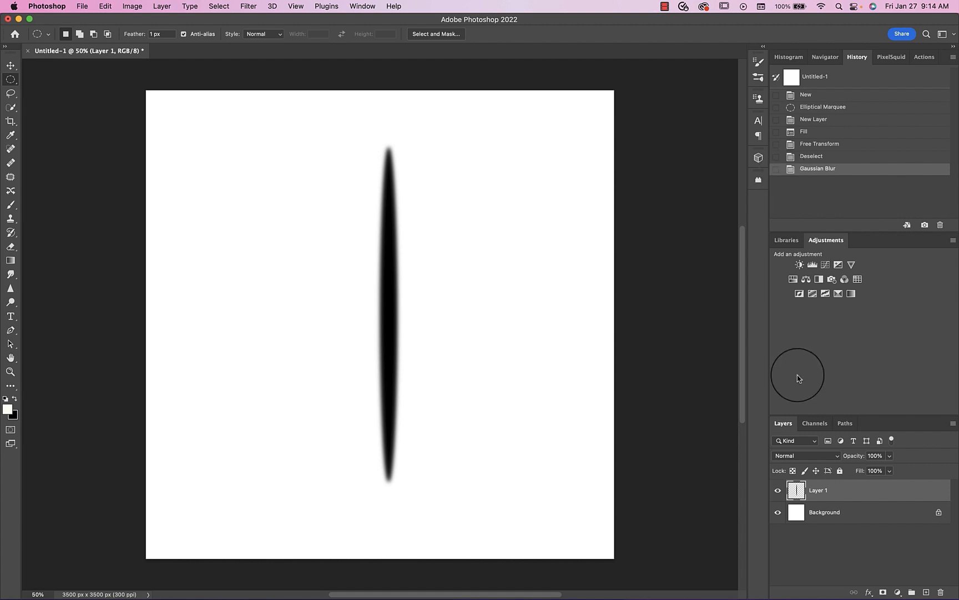
# - Duplicate the blurred ellipse layer, rotate the copy 90° and centre it horizontally on the canvas to form a cross
pyautogui.press('super+j')
pyautogui.press('super+t')
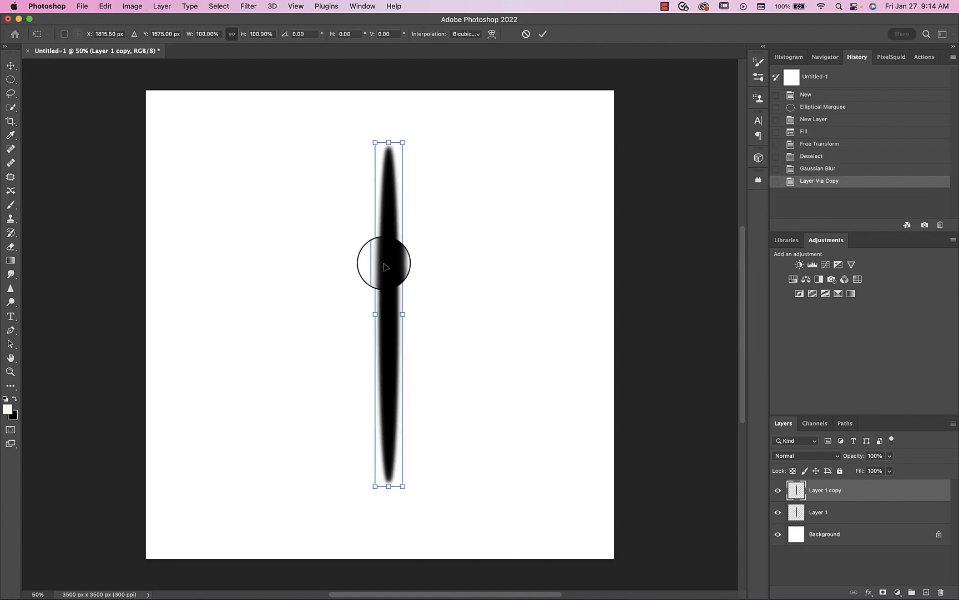
pyautogui.rightClick(391, 303)
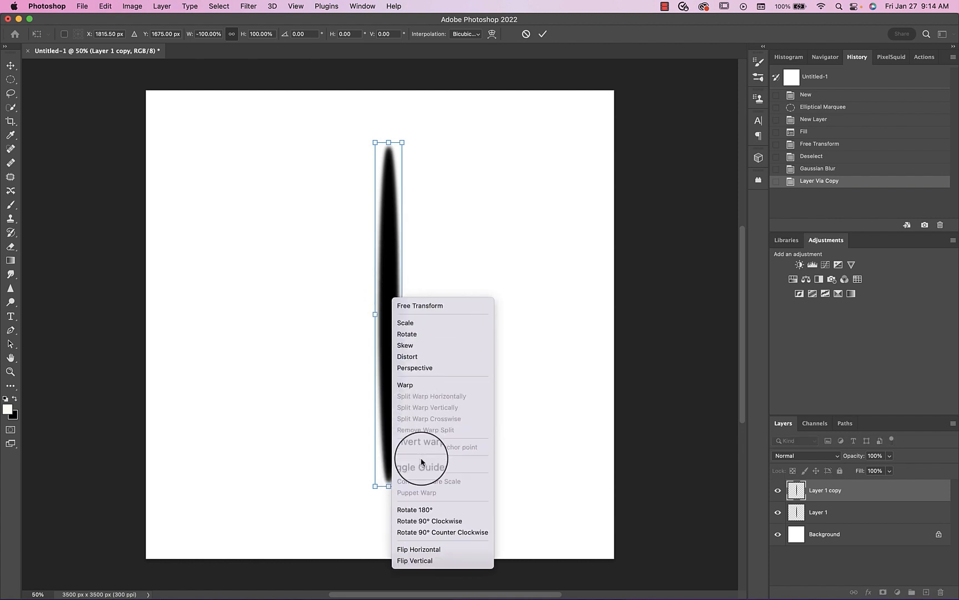
pyautogui.click(420, 523)
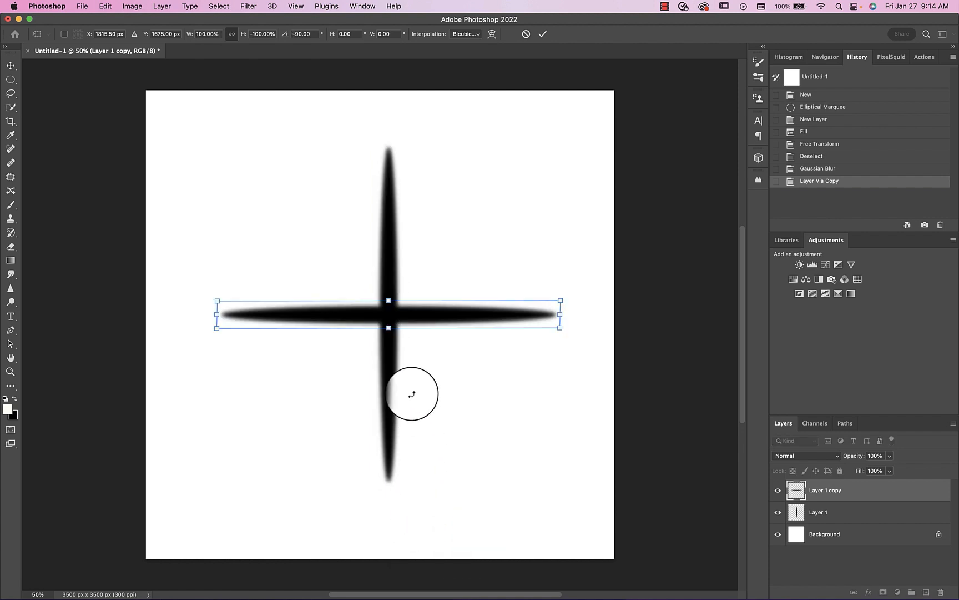
pyautogui.moveTo(392, 320); pyautogui.dragTo(382, 313)
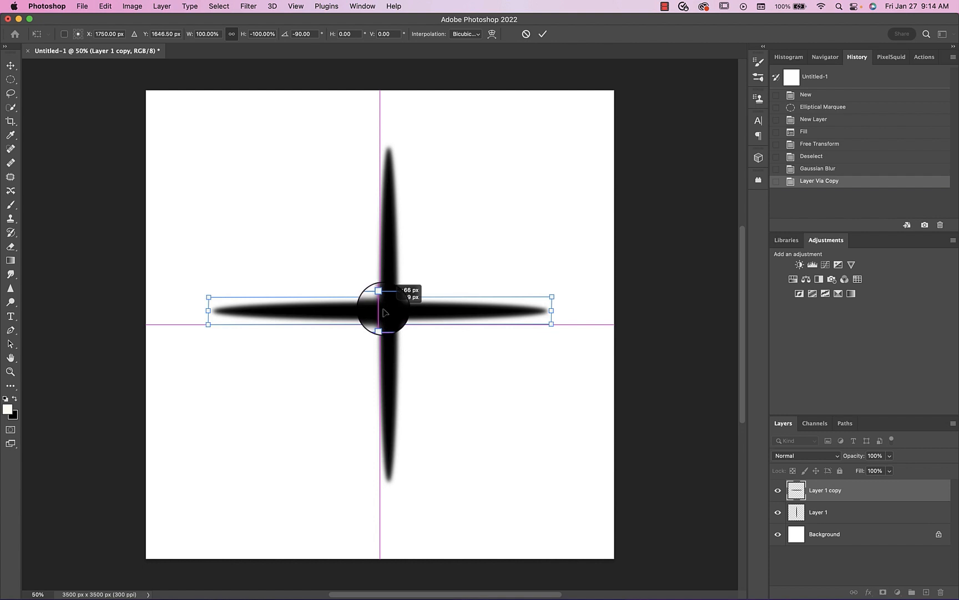
pyautogui.click(542, 34)
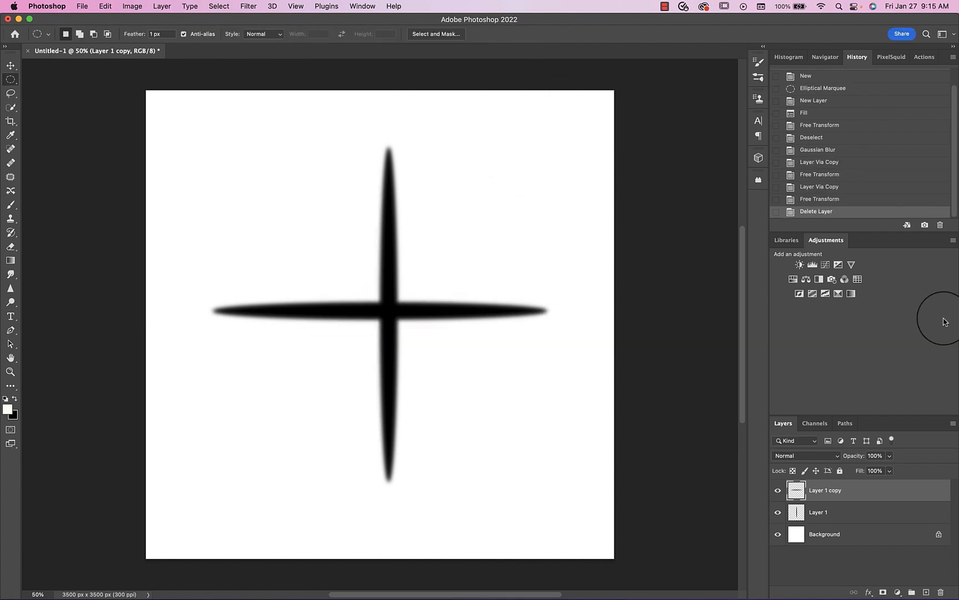
# - Duplicate the horizontal ellipse, rotate the copy about -42° and align its middle with the vertical ellipse
pyautogui.press('super+j')
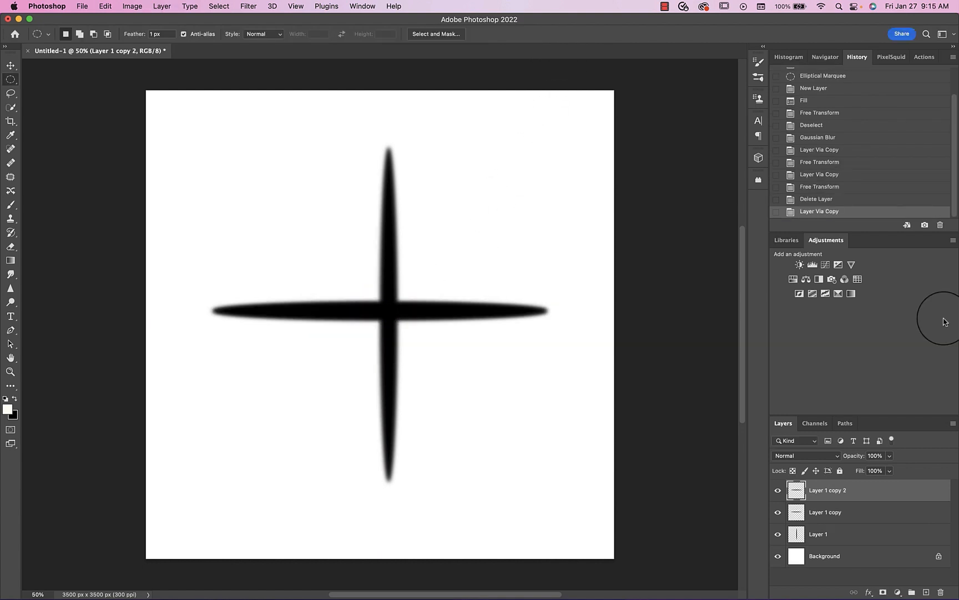
pyautogui.press('super+t')
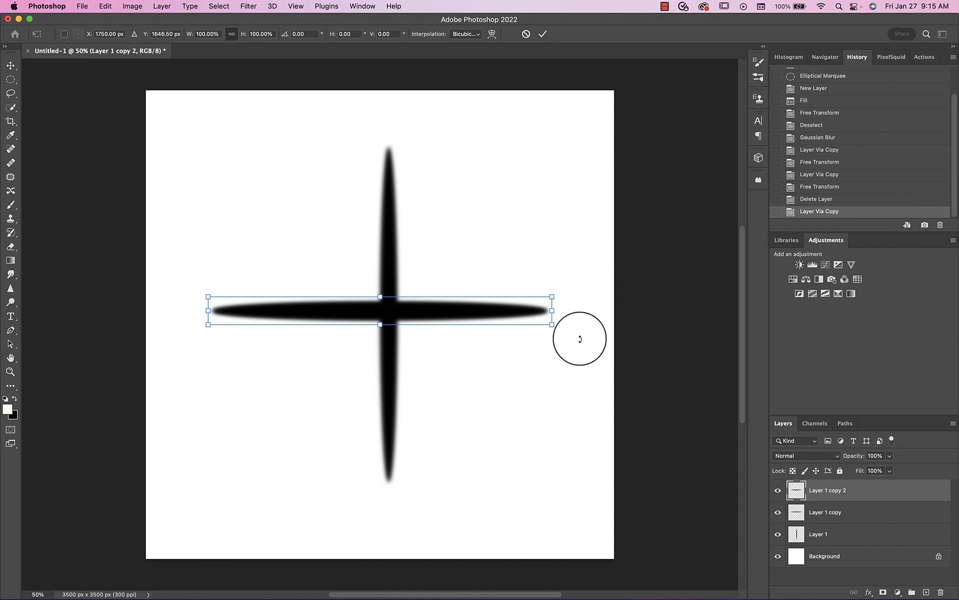
pyautogui.moveTo(578, 335); pyautogui.dragTo(572, 208)
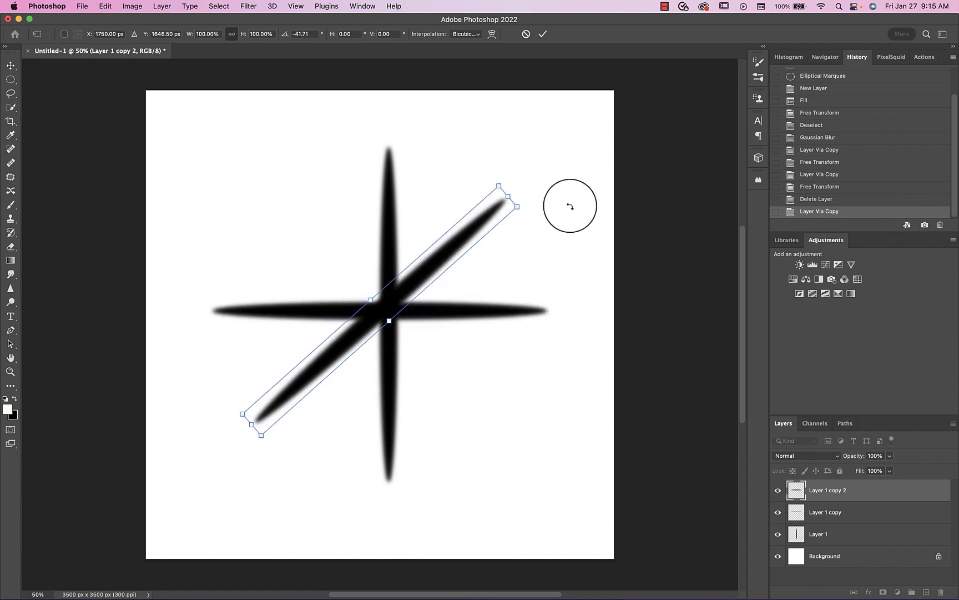
pyautogui.moveTo(388, 309); pyautogui.dragTo(398, 309)
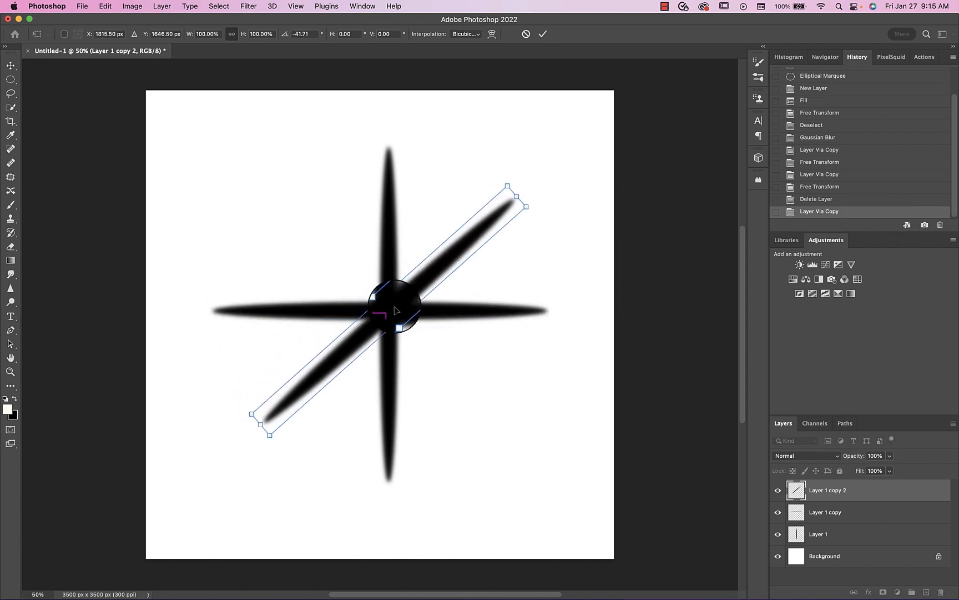
pyautogui.click(543, 35)
# - Duplicate the diagonal ellipse and rotate the copy about -96° to form the opposite diagonal ray
pyautogui.hotkey('ctrl', 'j')
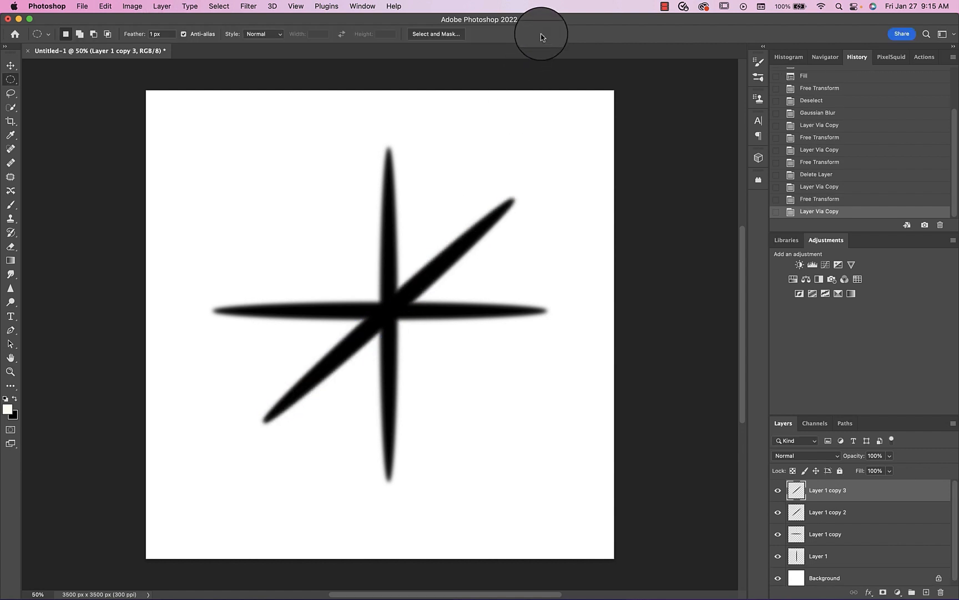
pyautogui.hotkey('ctrl', 't')
pyautogui.moveTo(533, 435); pyautogui.dragTo(476, 203)
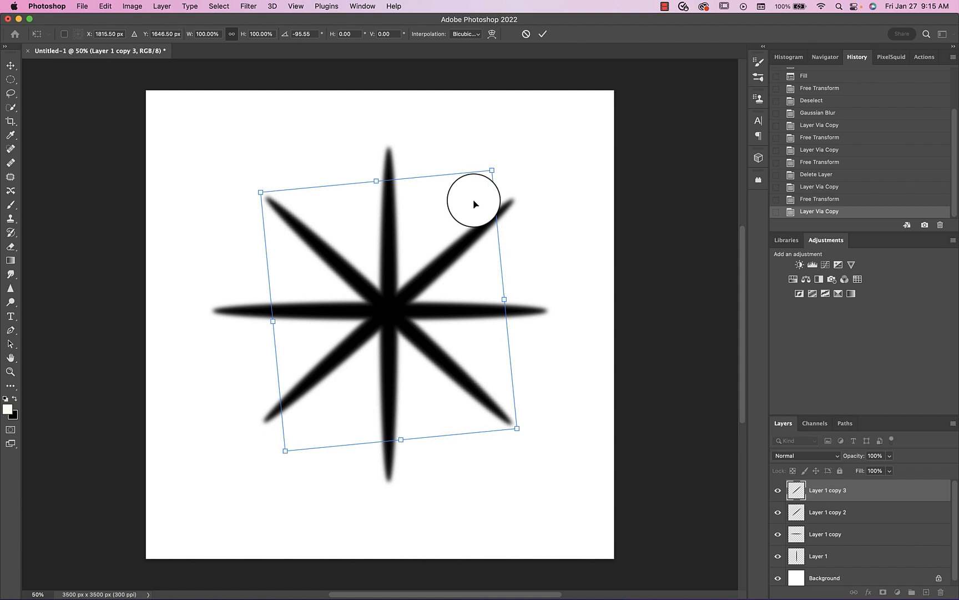
pyautogui.click(543, 35)
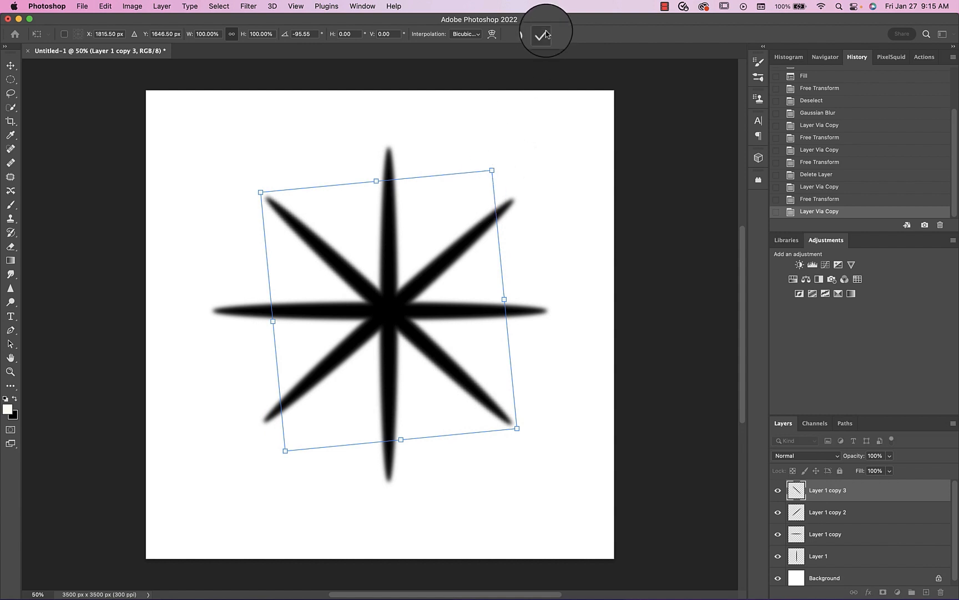
# - Group the two diagonal ray layers and scale the group to about 66%, centred on the cross
pyautogui.keyDown('shift'); pyautogui.click(795, 515); pyautogui.keyUp('shift')
pyautogui.press('super+g')
pyautogui.press('super+t')
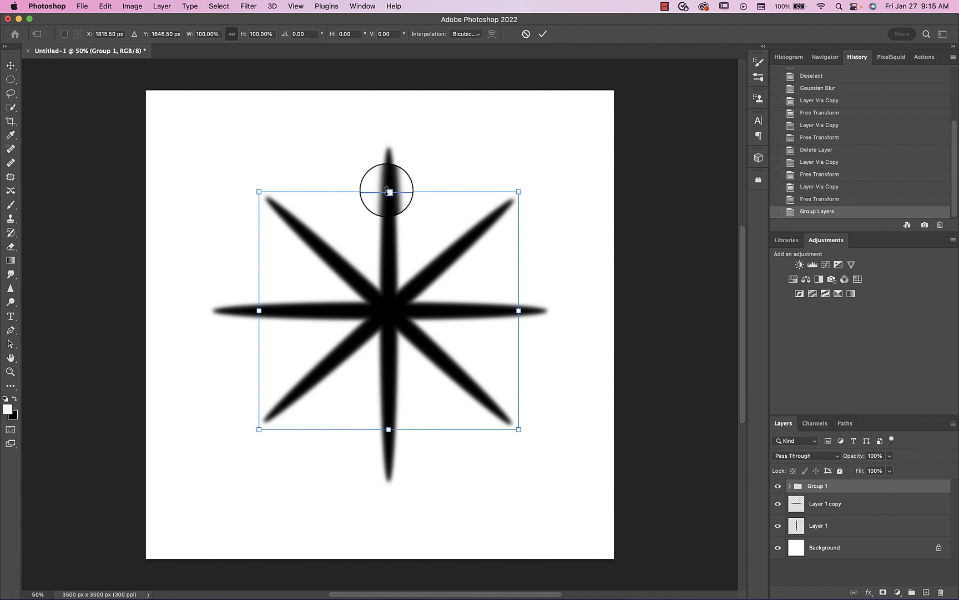
pyautogui.moveTo(388, 192); pyautogui.dragTo(389, 273)
pyautogui.moveTo(390, 357); pyautogui.dragTo(388, 314)
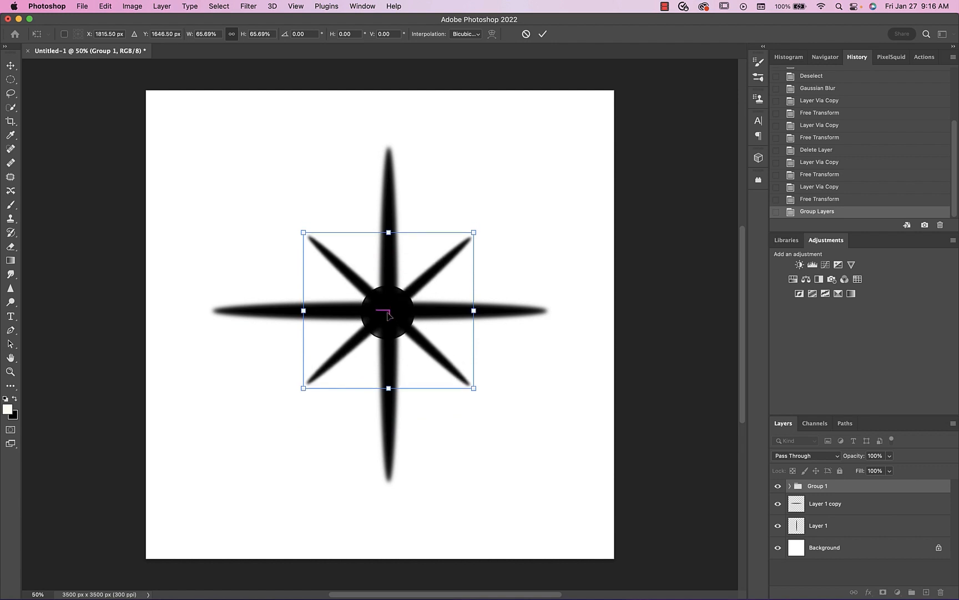
pyautogui.click(542, 34)
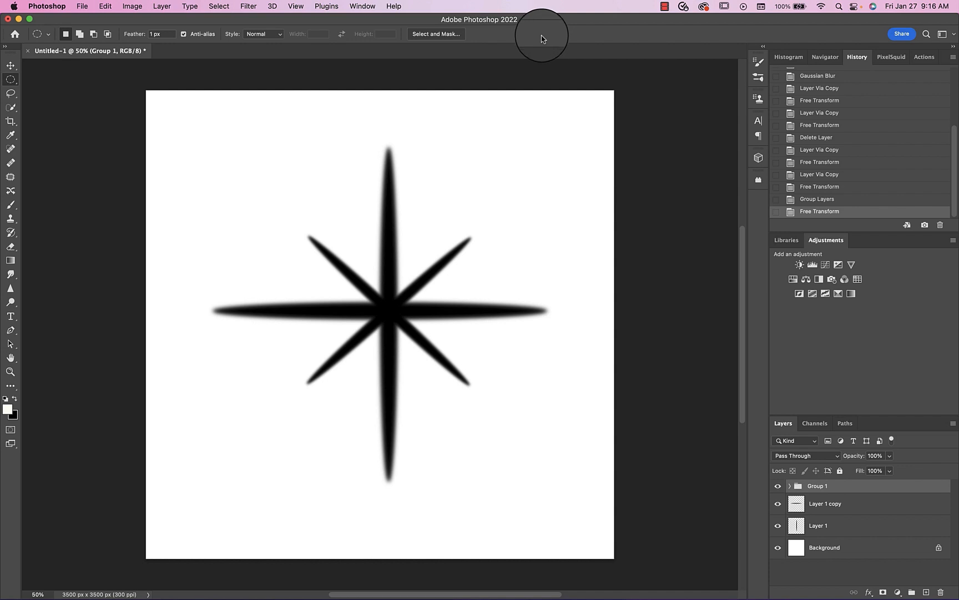
# - Add a new layer and dab a soft black glow at the star's centre with the Soft Round brush at 600 and 200 px
pyautogui.click(926, 593)
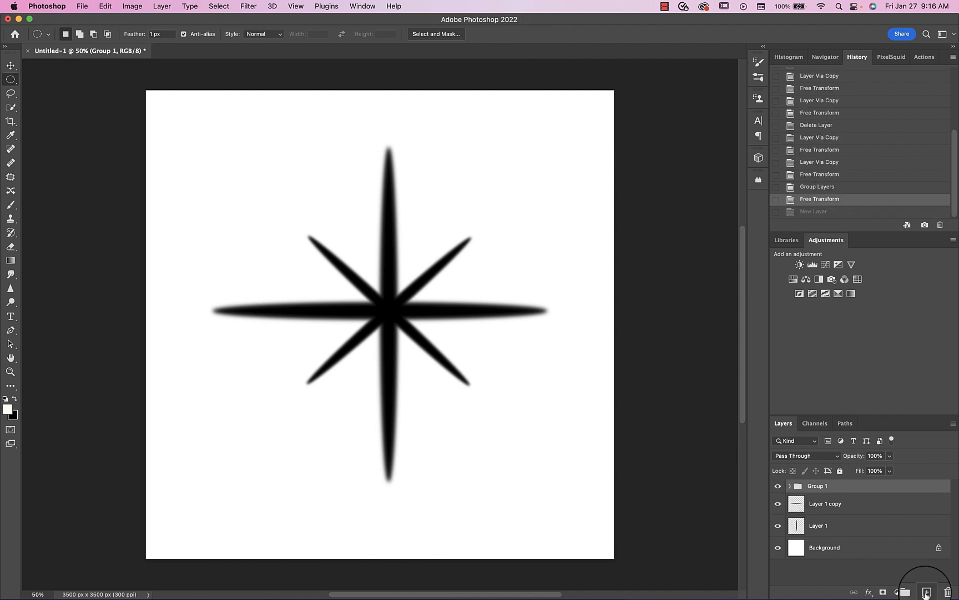
pyautogui.click(926, 593)
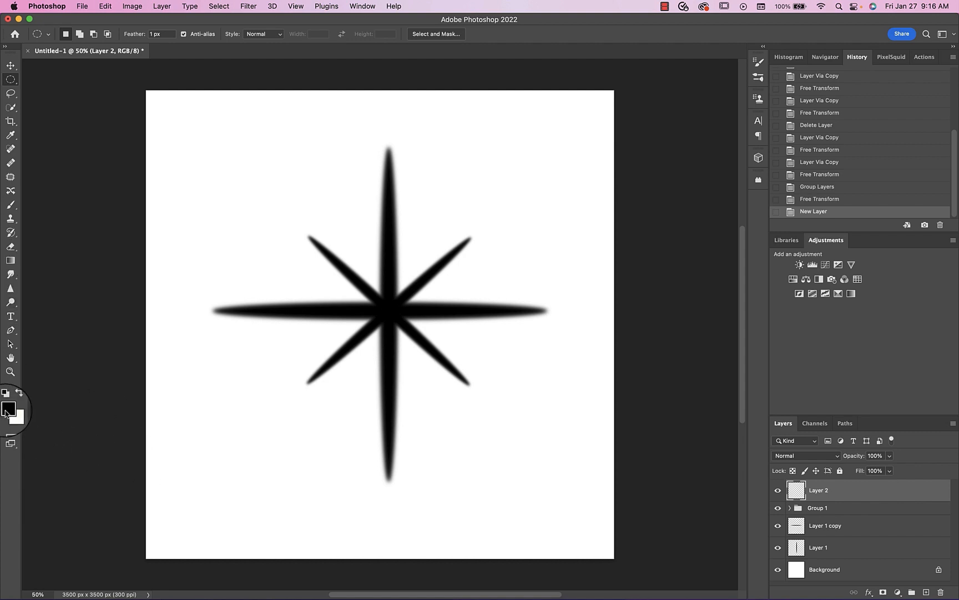
pyautogui.press('b')
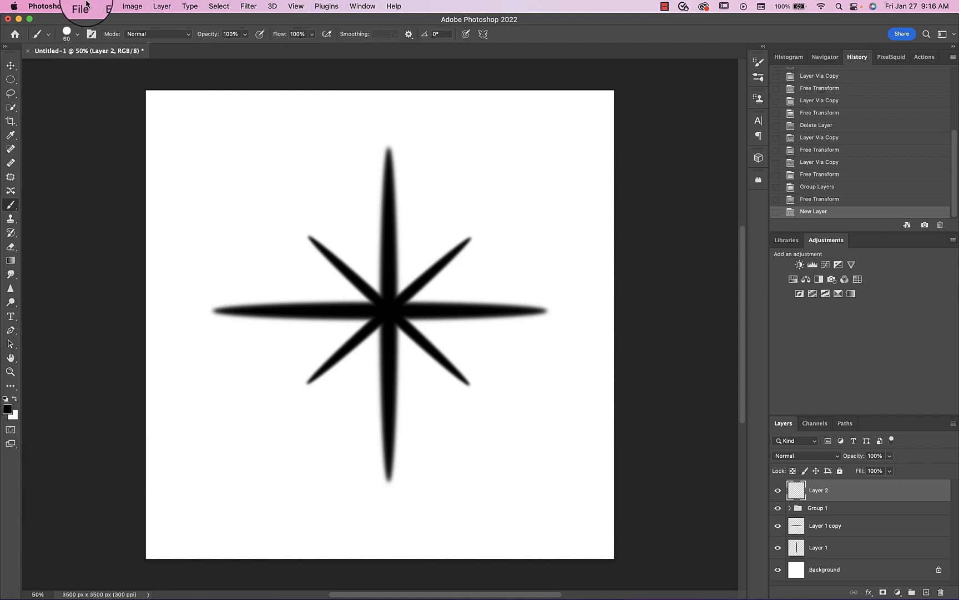
pyautogui.click(77, 34)
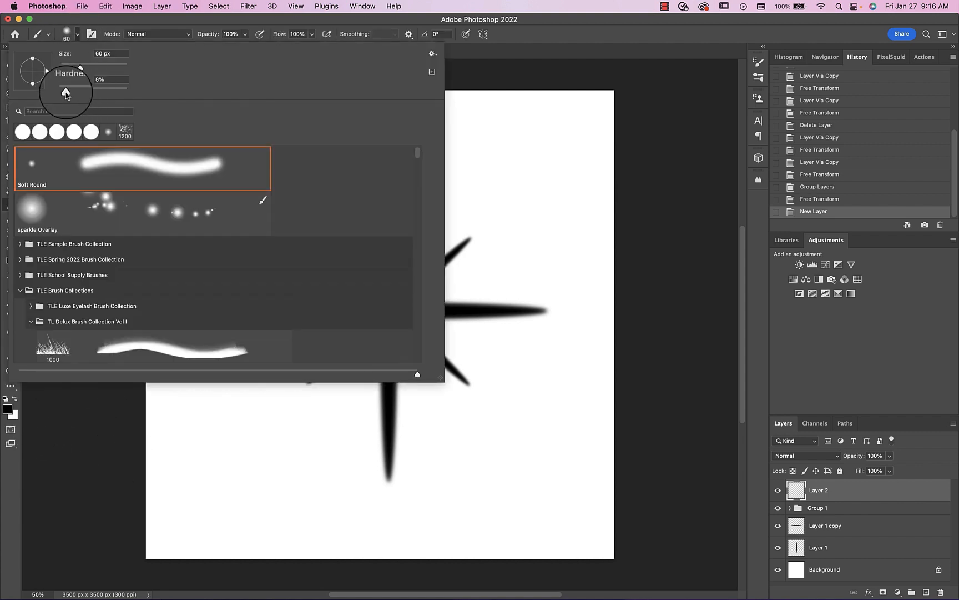
pyautogui.click(77, 34)
pyautogui.click(388, 307)
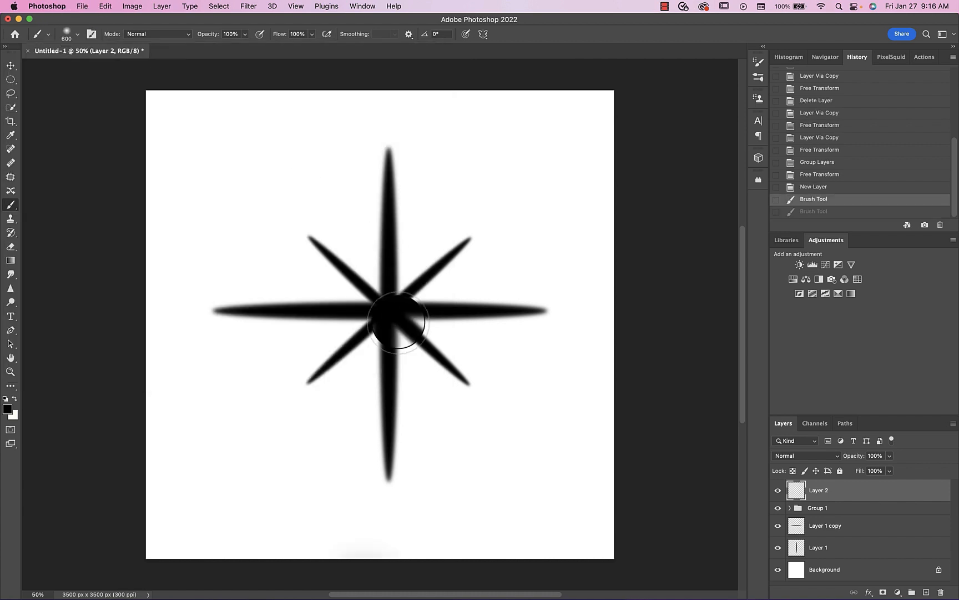
pyautogui.click(390, 310)
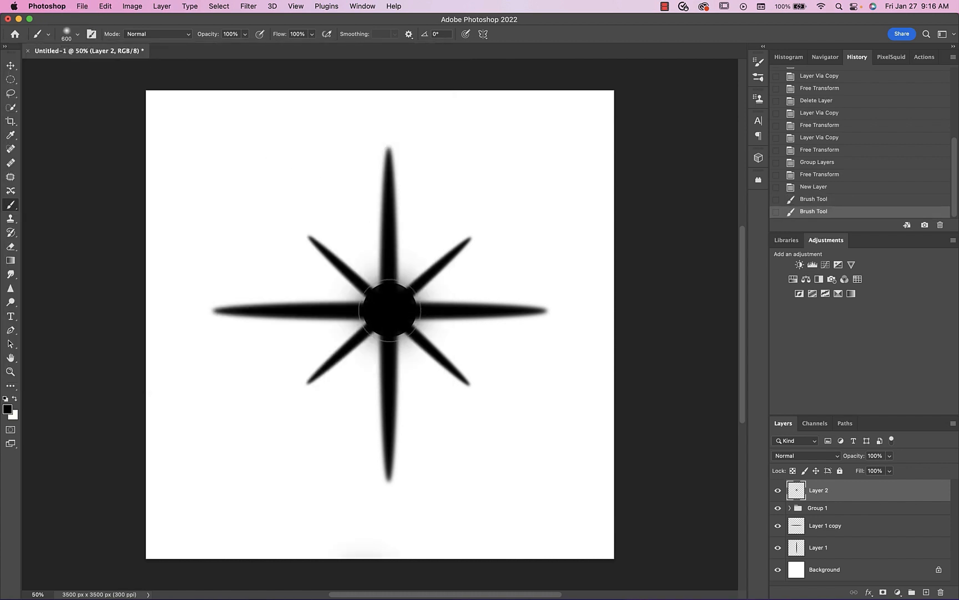
pyautogui.click(390, 309)
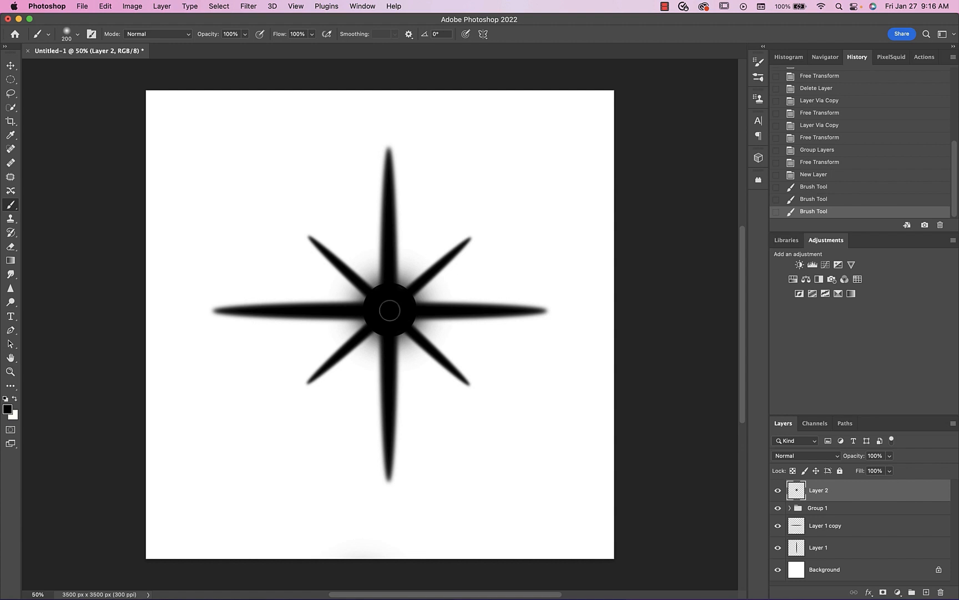
pyautogui.click(389, 311)
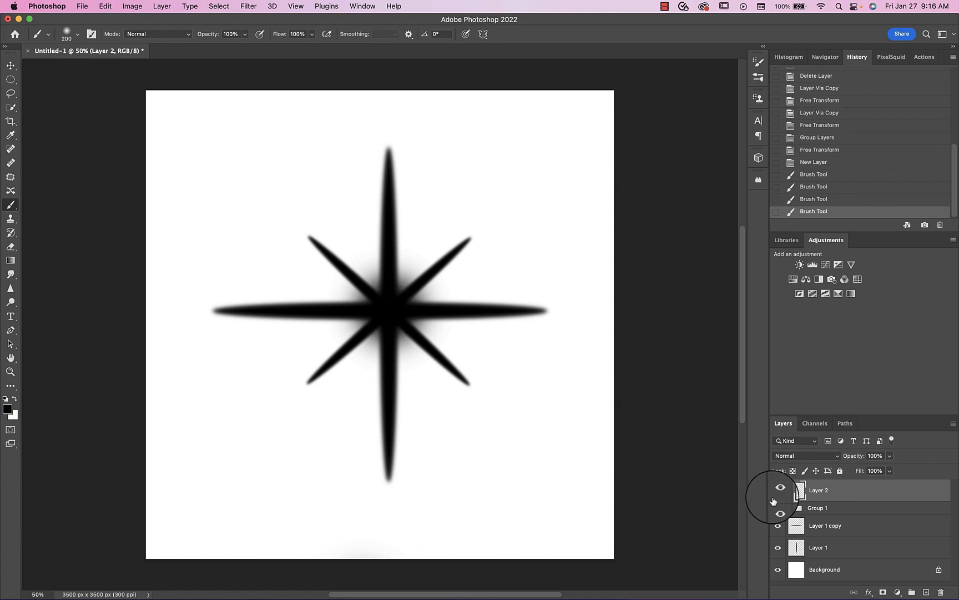
# - Merge all the star and glow layers into one and define the star as a new brush preset
pyautogui.keyDown('shift'); pyautogui.click(799, 547); pyautogui.keyUp('shift')
pyautogui.press('super+e')
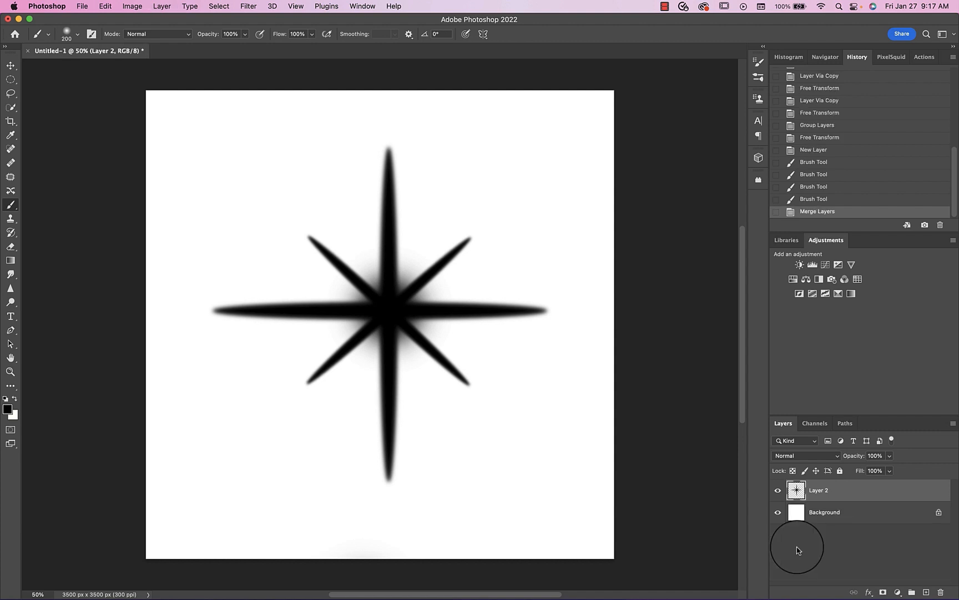
pyautogui.click(105, 6)
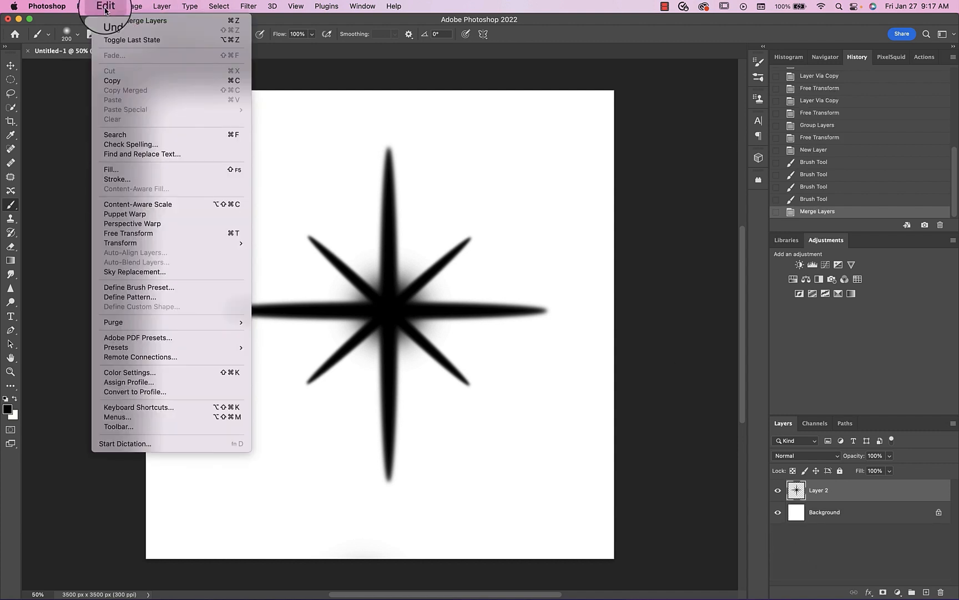
pyautogui.click(119, 289)
pyautogui.press('BackSpace')
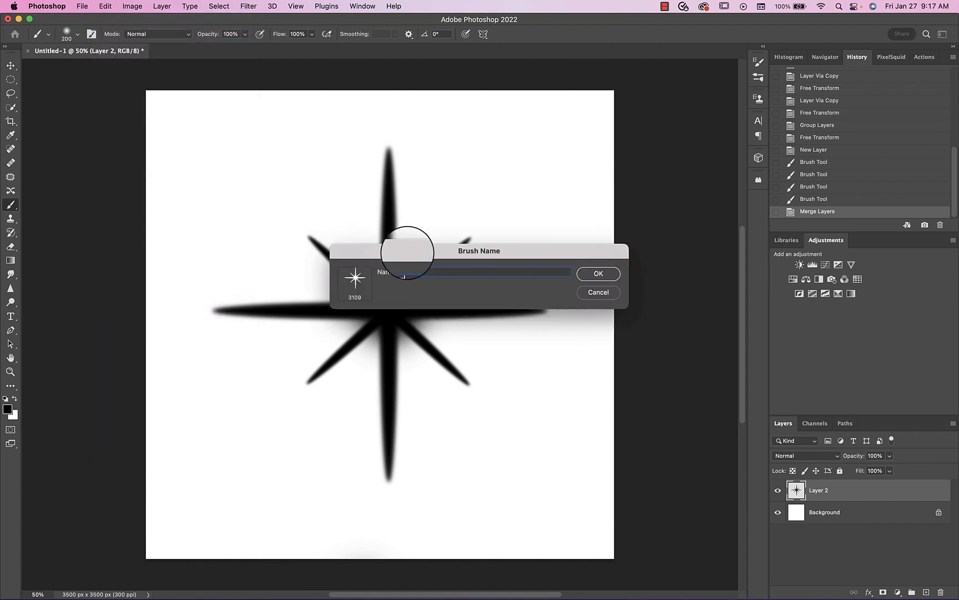
pyautogui.press('Return')
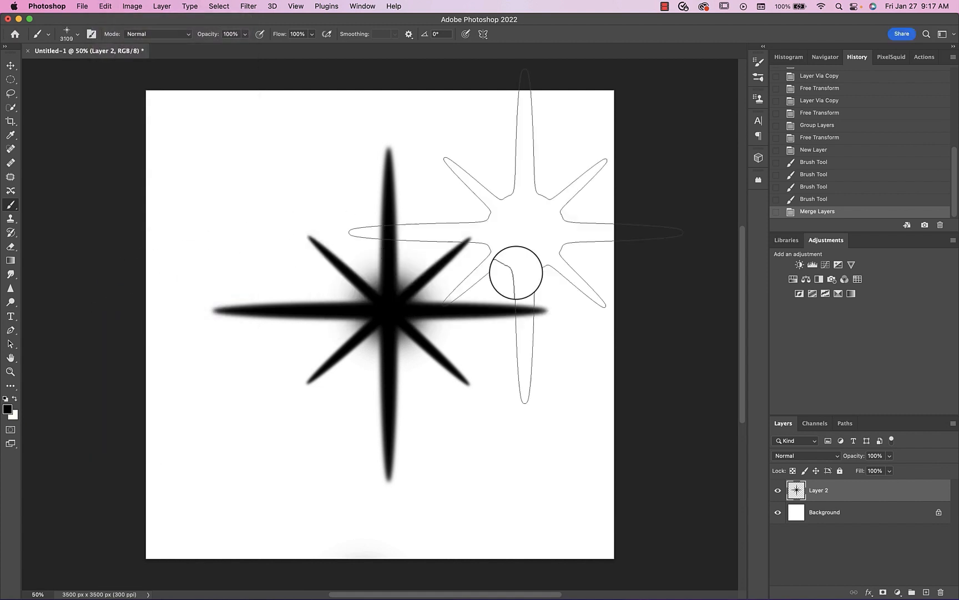
# - Reduce the new star brush to 300 px and add an empty layer above the merged star
pyautogui.press('[')
pyautogui.press('[')
pyautogui.press('[')
pyautogui.press('[')
pyautogui.press('[')
pyautogui.press('[')
pyautogui.press('[')
pyautogui.press('[')
pyautogui.press('[')
pyautogui.press('[')
pyautogui.press('[')
pyautogui.press('[')
pyautogui.press('[')
pyautogui.press('[')
pyautogui.press('[')
pyautogui.press('[')
pyautogui.press('[')
pyautogui.press('[')
pyautogui.press('[')
pyautogui.press('[')
pyautogui.press('[')
pyautogui.press('[')
pyautogui.press('[')
pyautogui.press('[')
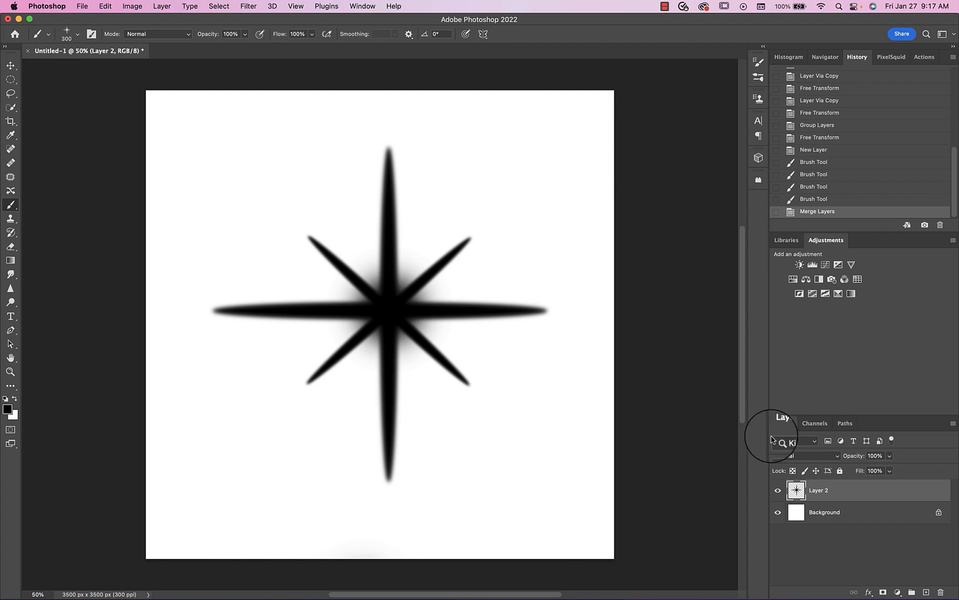
pyautogui.click(926, 592)
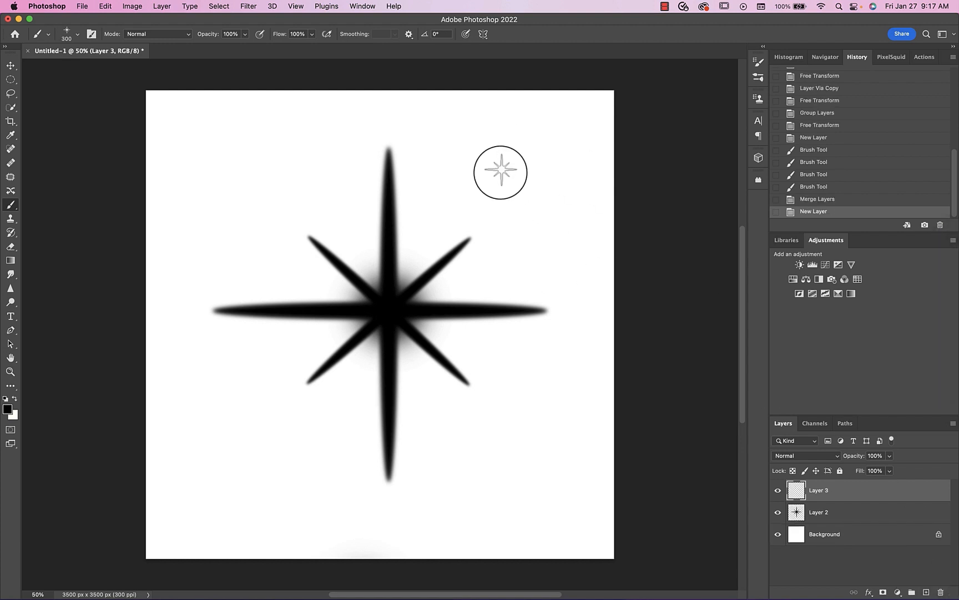
# - Stamp three single stars and paint a zigzag stroke on the empty layer with the star brush, and hide Layer 3 and Layer 2
pyautogui.click(501, 173)
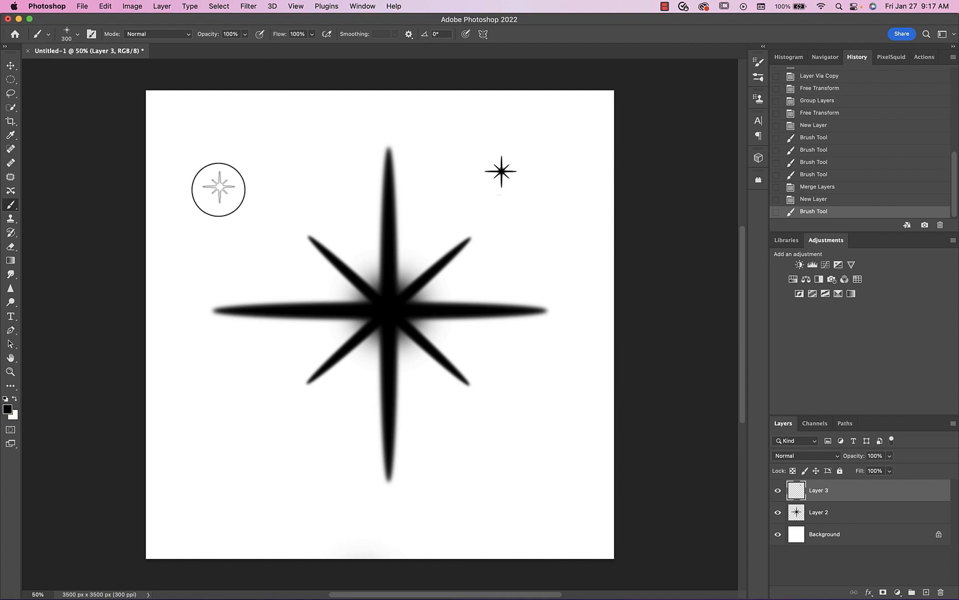
pyautogui.moveTo(218, 190)
pyautogui.mouseDown()
pyautogui.moveTo(320, 163)
pyautogui.moveTo(216, 248)
pyautogui.moveTo(409, 206)
pyautogui.moveTo(332, 315)
pyautogui.moveTo(486, 221)
pyautogui.moveTo(474, 335)
pyautogui.mouseUp()
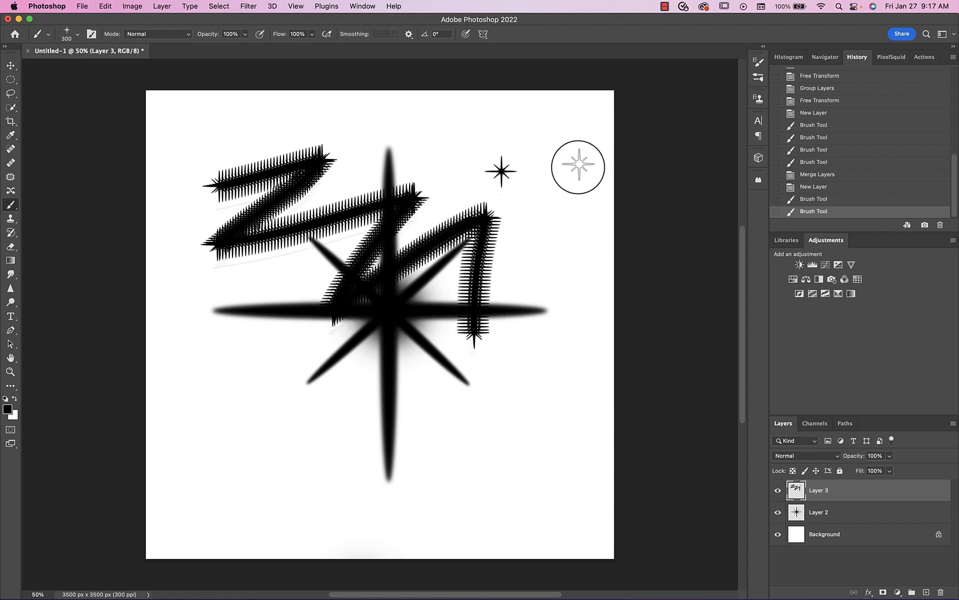
pyautogui.click(566, 157)
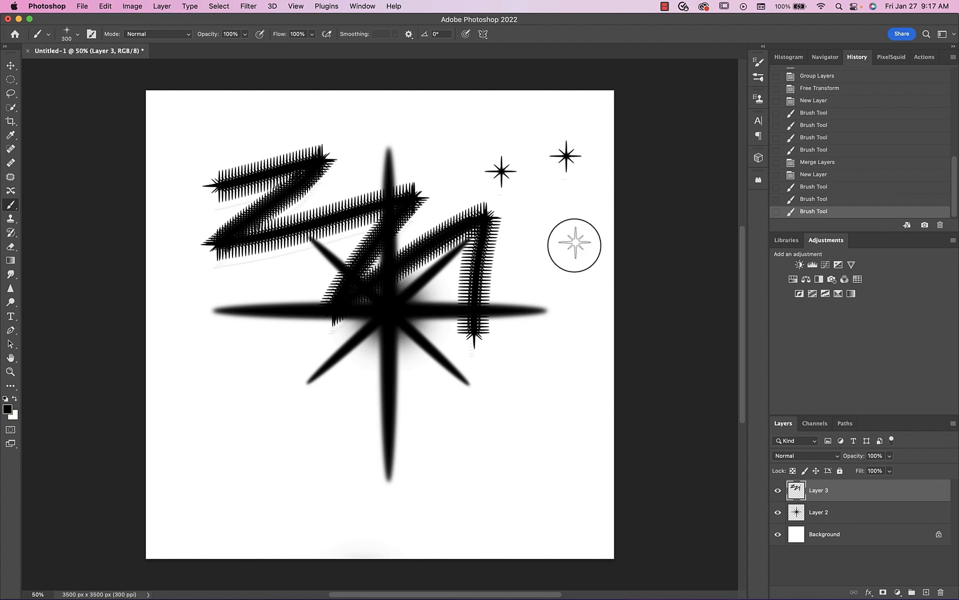
pyautogui.click(552, 218)
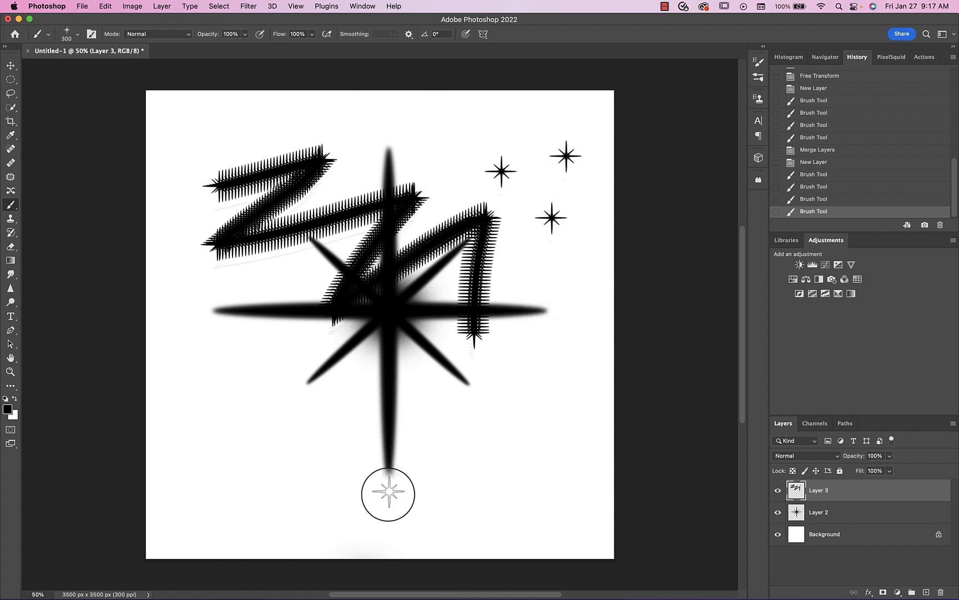
pyautogui.click(778, 490)
pyautogui.click(778, 512)
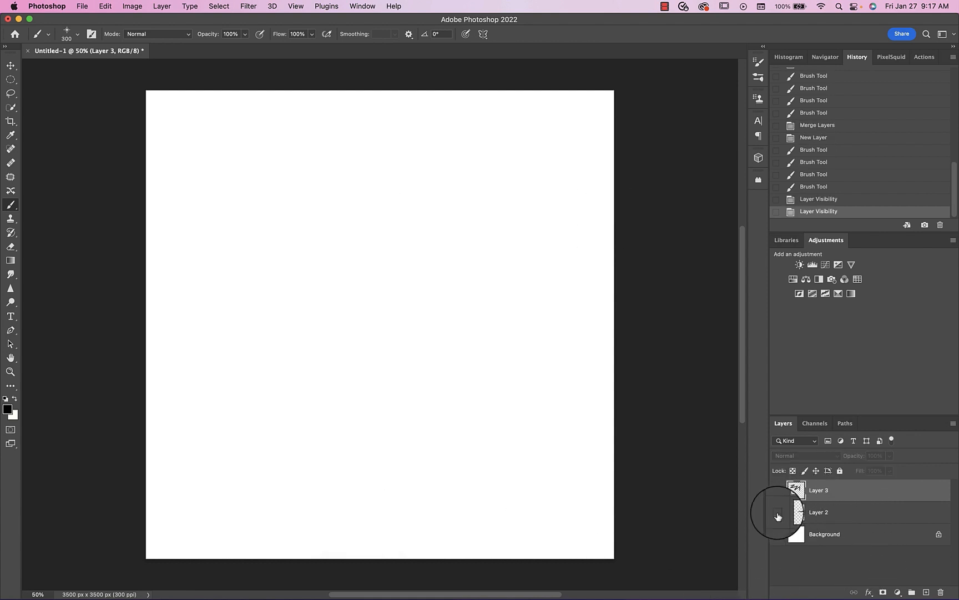
# - Set the star brush's tip spacing to 85% in the brush settings
pyautogui.click(362, 6)
pyautogui.click(370, 100)
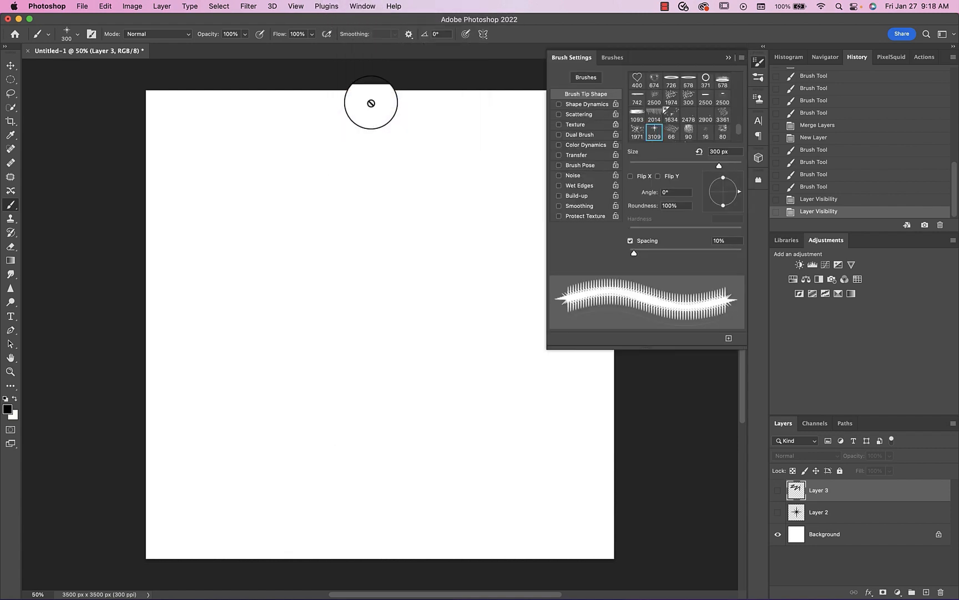
pyautogui.moveTo(634, 253); pyautogui.dragTo(676, 253)
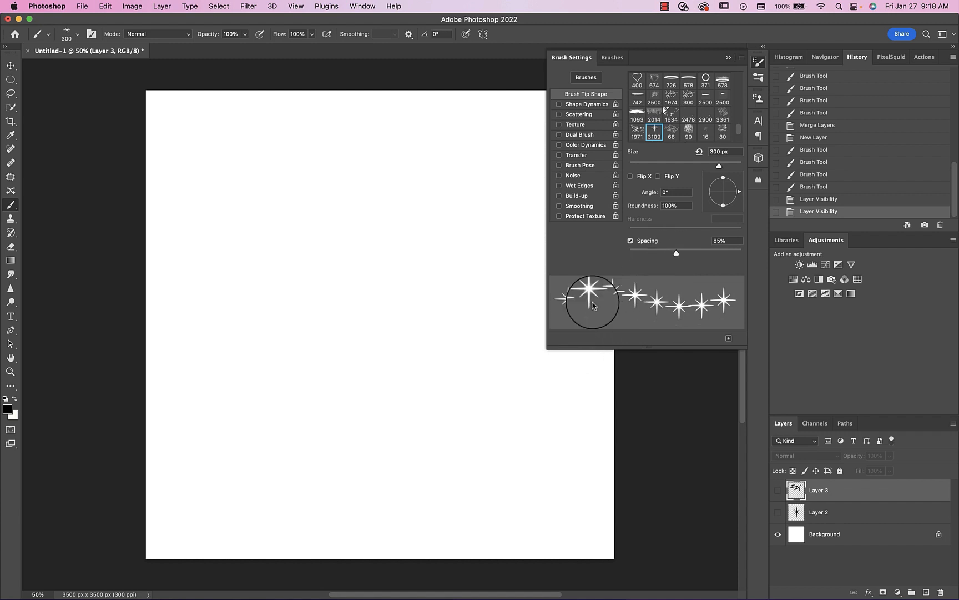
pyautogui.click(729, 57)
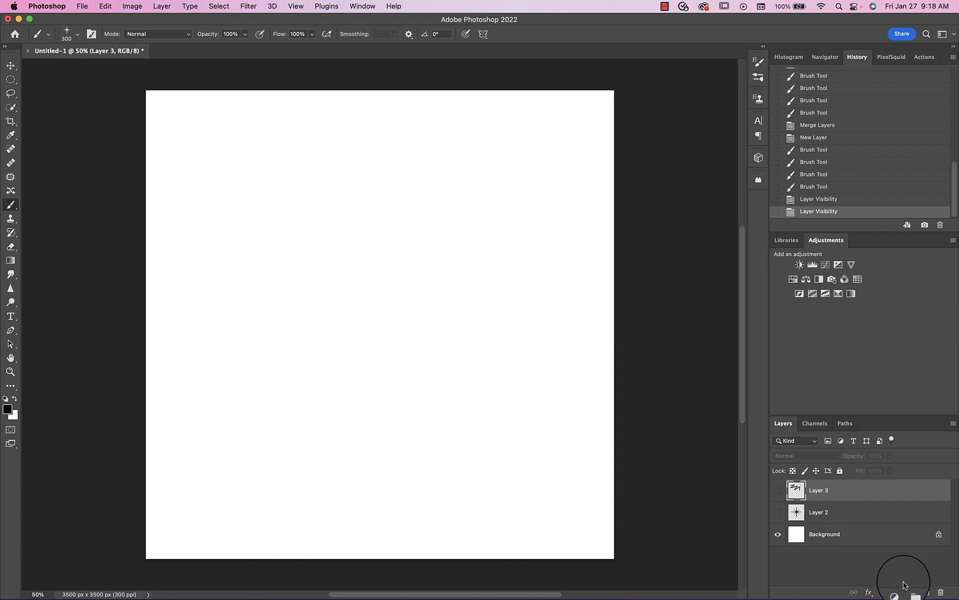
# - Add a new layer and stamp one large star on it with the brush enlarged to 1700 px
pyautogui.click(926, 592)
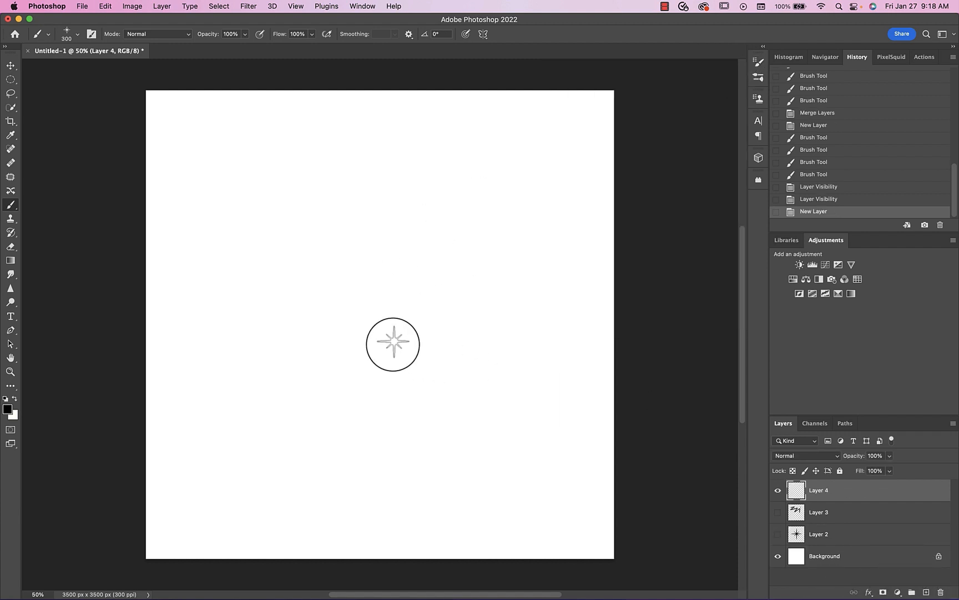
pyautogui.press(']')
pyautogui.press(']')
pyautogui.press(']')
pyautogui.press(']')
pyautogui.press(']')
pyautogui.press(']')
pyautogui.press(']')
pyautogui.press(']')
pyautogui.press(']')
pyautogui.press(']')
pyautogui.press(']')
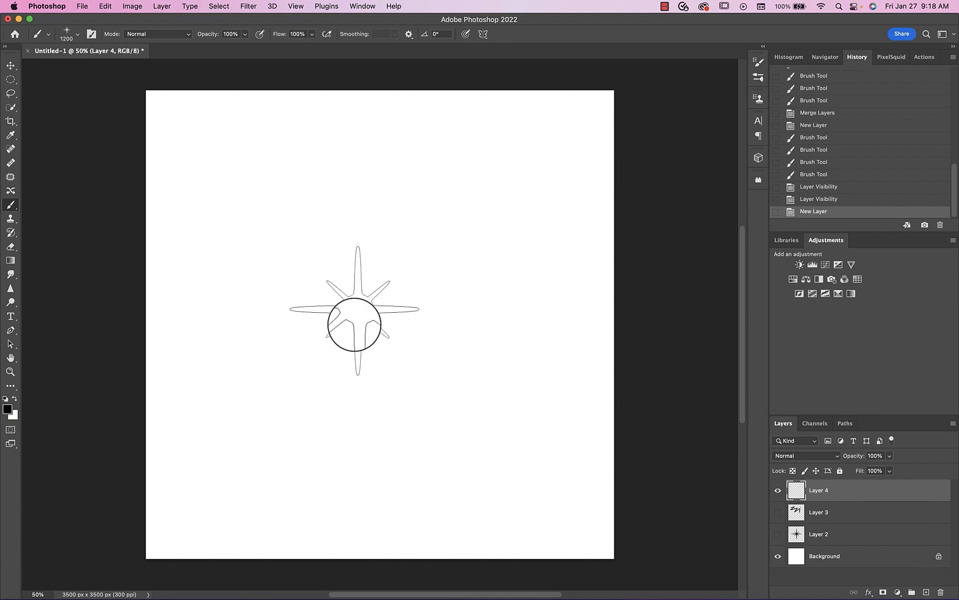
pyautogui.click(375, 268)
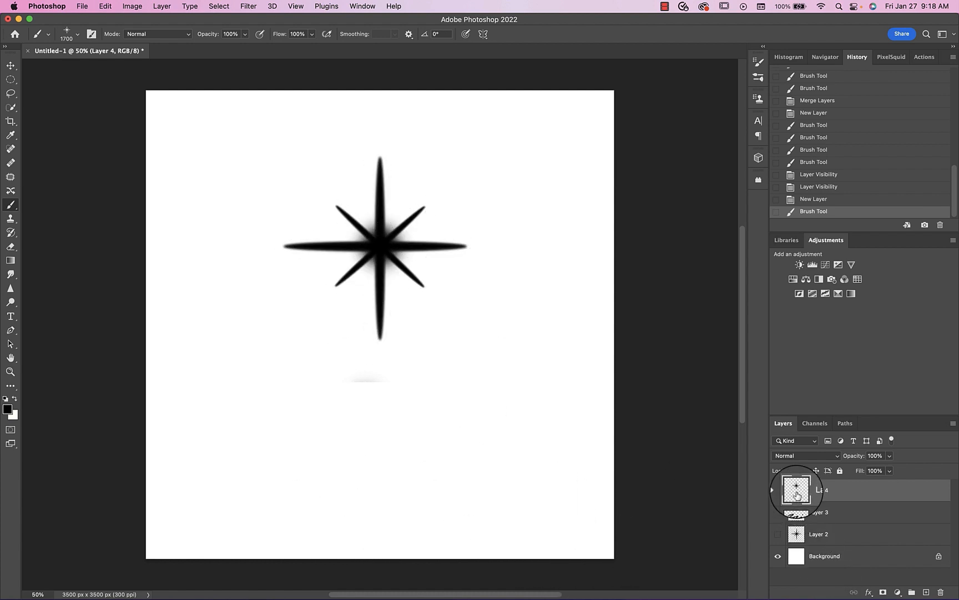
# - Lasso the faint stray smudge below the large star, delete it and deselect
pyautogui.click(9, 86)
pyautogui.click(10, 95)
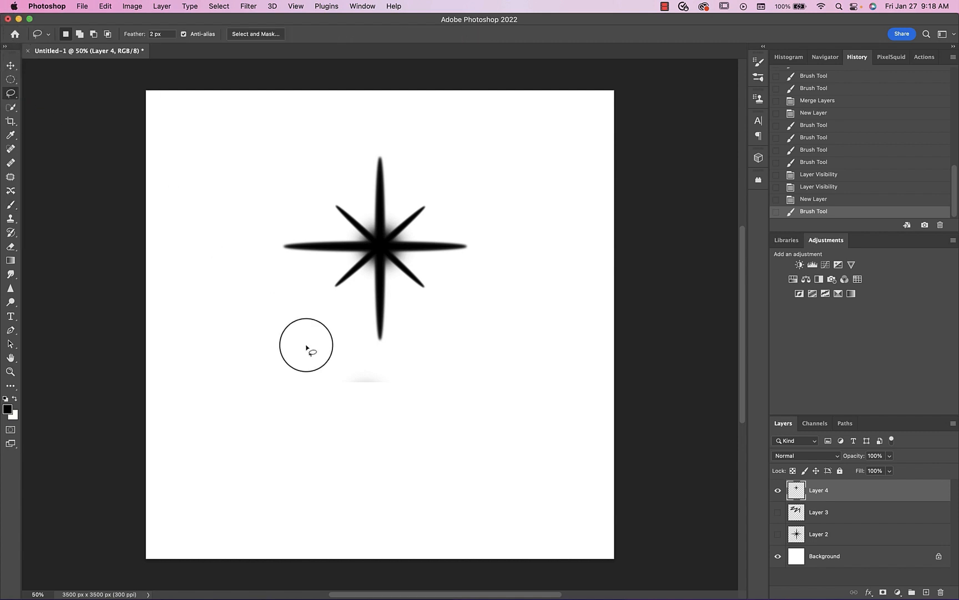
pyautogui.moveTo(416, 377)
pyautogui.mouseDown()
pyautogui.moveTo(318, 434)
pyautogui.moveTo(492, 349)
pyautogui.mouseUp()
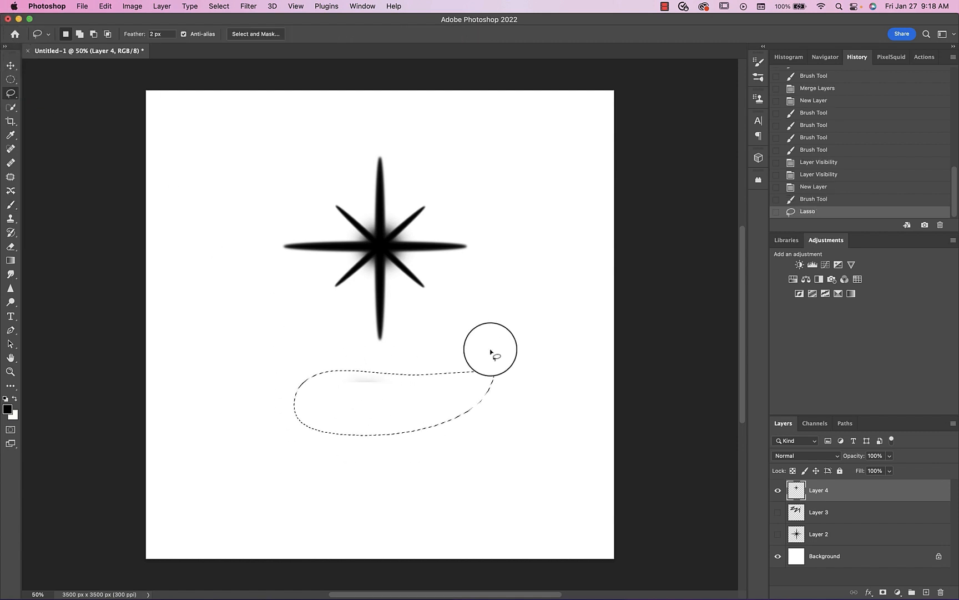
pyautogui.press('Delete')
pyautogui.hotkey('ctrl', 'd')
# - Scale the cleaned star to about 125% and move it to the middle of the canvas
pyautogui.hotkey('ctrl', 't')
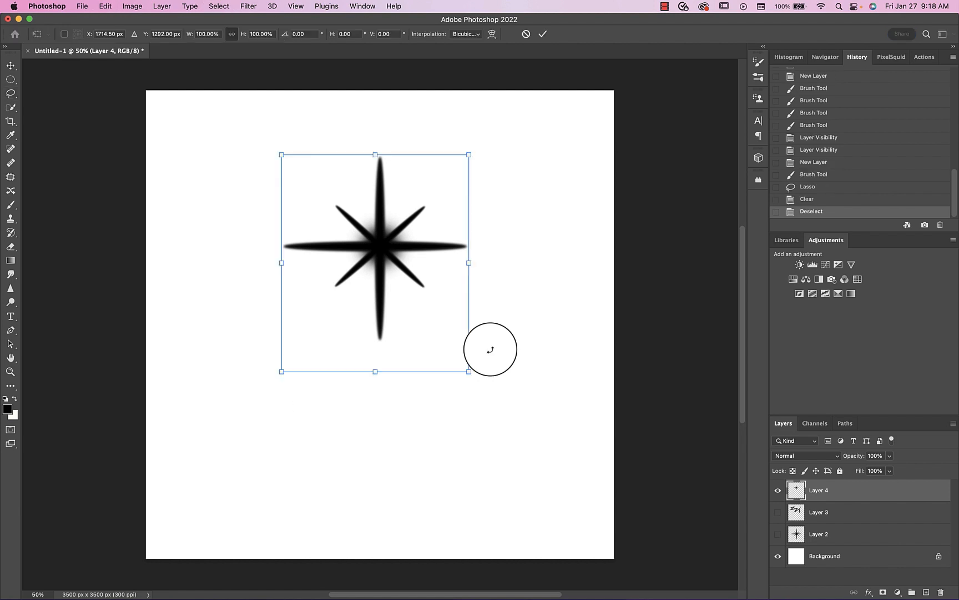
pyautogui.moveTo(469, 371); pyautogui.dragTo(514, 428)
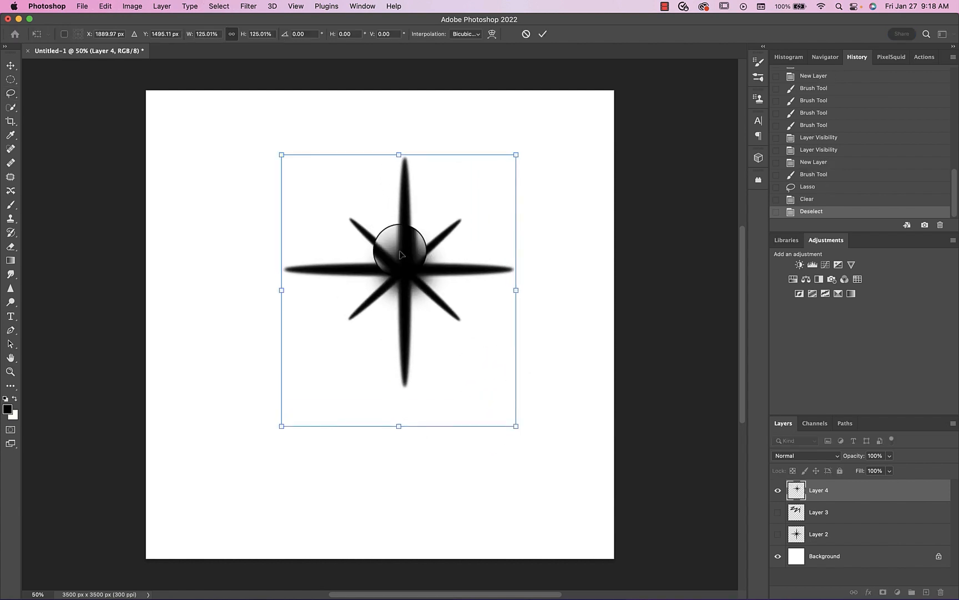
pyautogui.moveTo(399, 255); pyautogui.dragTo(370, 294)
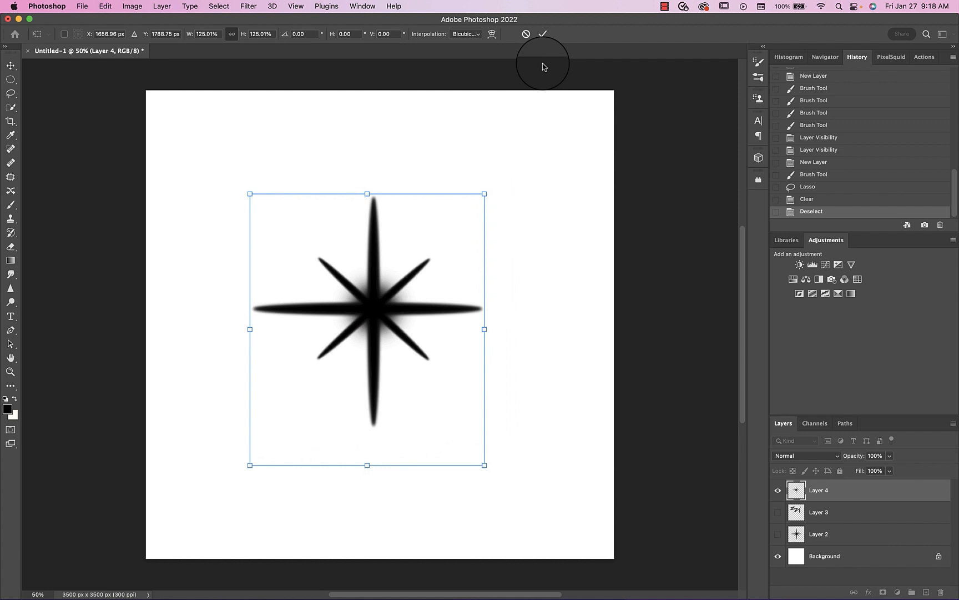
pyautogui.click(542, 34)
# - Define the cleaned star as a new brush preset and delete its layer
pyautogui.click(100, 8)
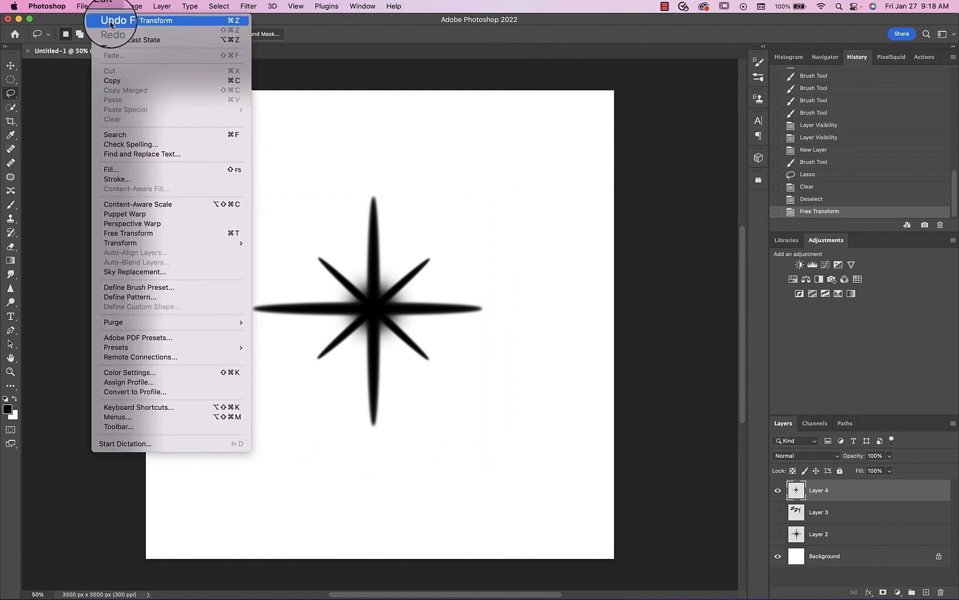
pyautogui.click(120, 243)
pyautogui.click(606, 274)
pyautogui.press('BackSpace')
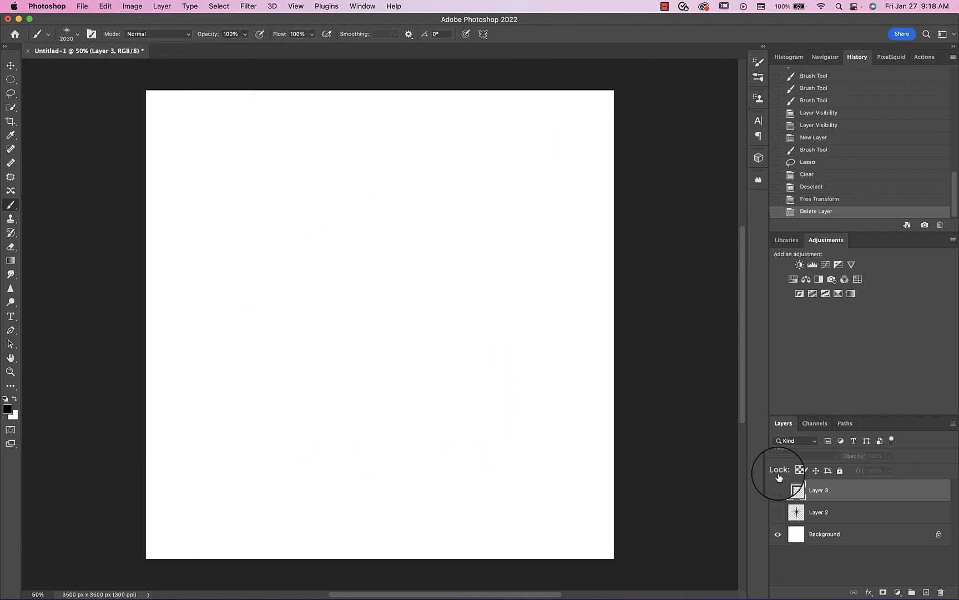
# - Add an empty layer, stamp the 2030 px star once as a test and undo the stamp
pyautogui.click(926, 592)
pyautogui.click(371, 293)
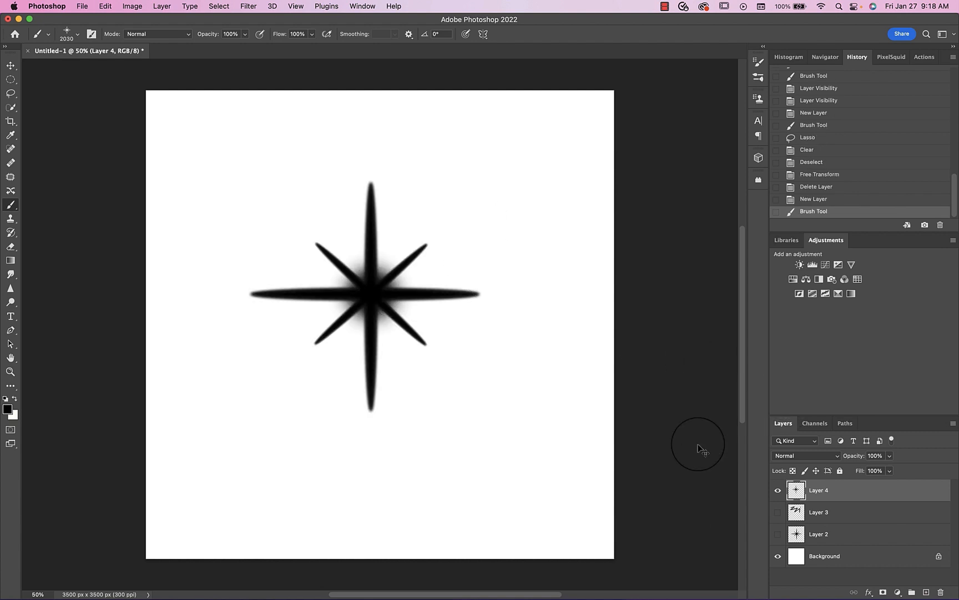
pyautogui.press('super+z')
# - Set the new star brush's tip spacing to 136% in the brush settings
pyautogui.click(352, 8)
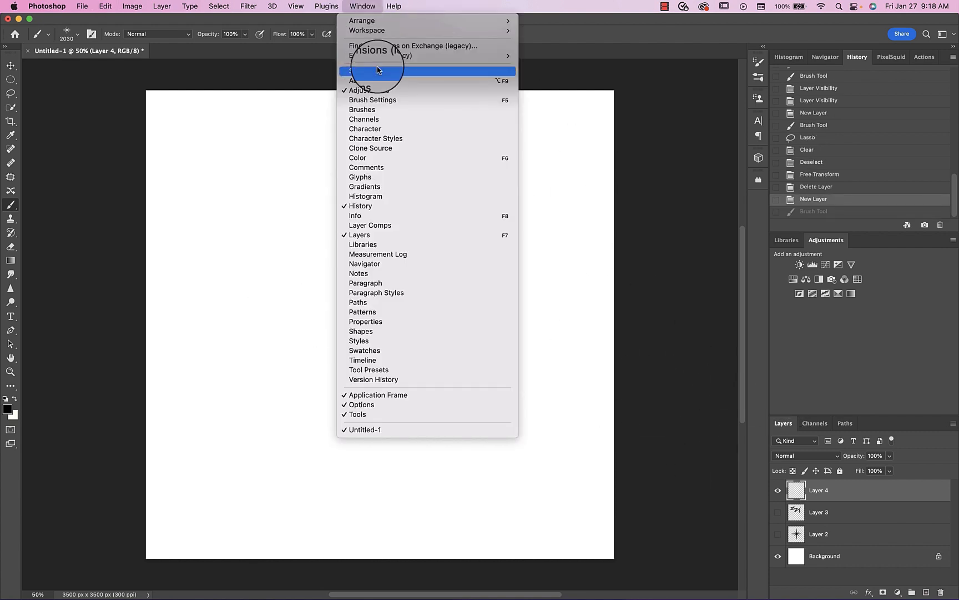
pyautogui.click(386, 97)
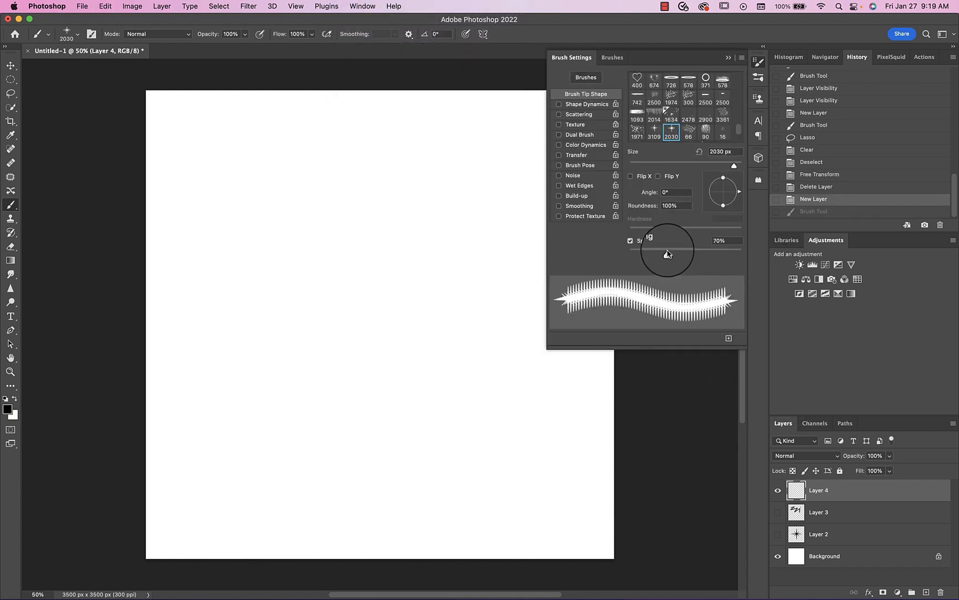
pyautogui.moveTo(668, 254); pyautogui.dragTo(696, 253)
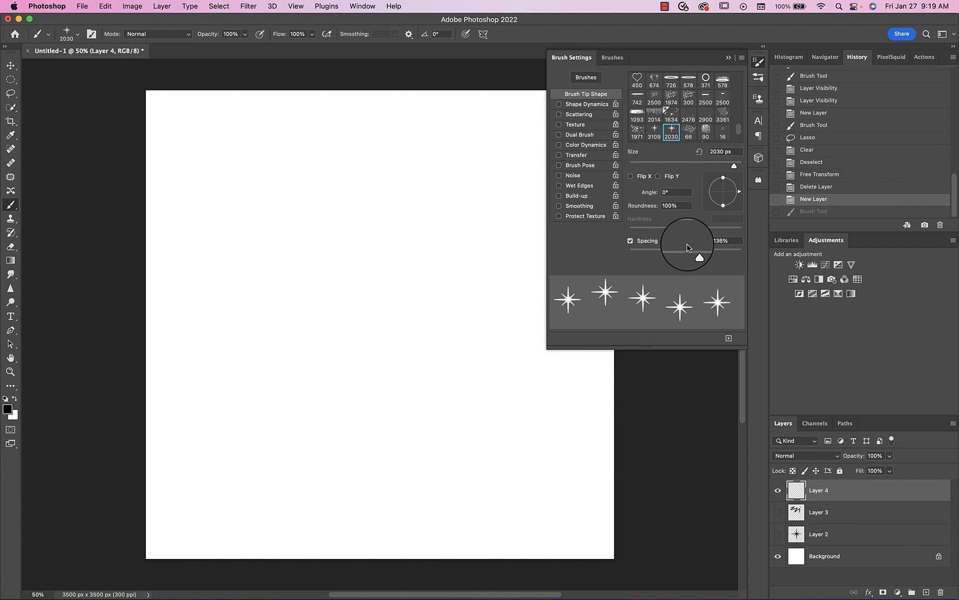
# - Enable Shape Dynamics for the star brush with 74% size jitter and both Flip X and Flip Y jitter
pyautogui.click(604, 106)
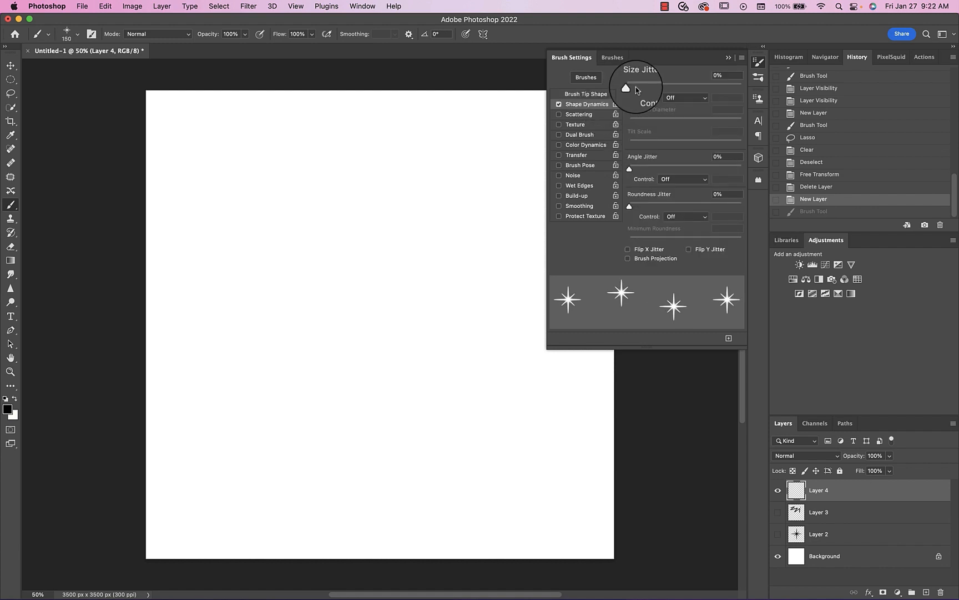
pyautogui.moveTo(631, 92); pyautogui.dragTo(713, 94)
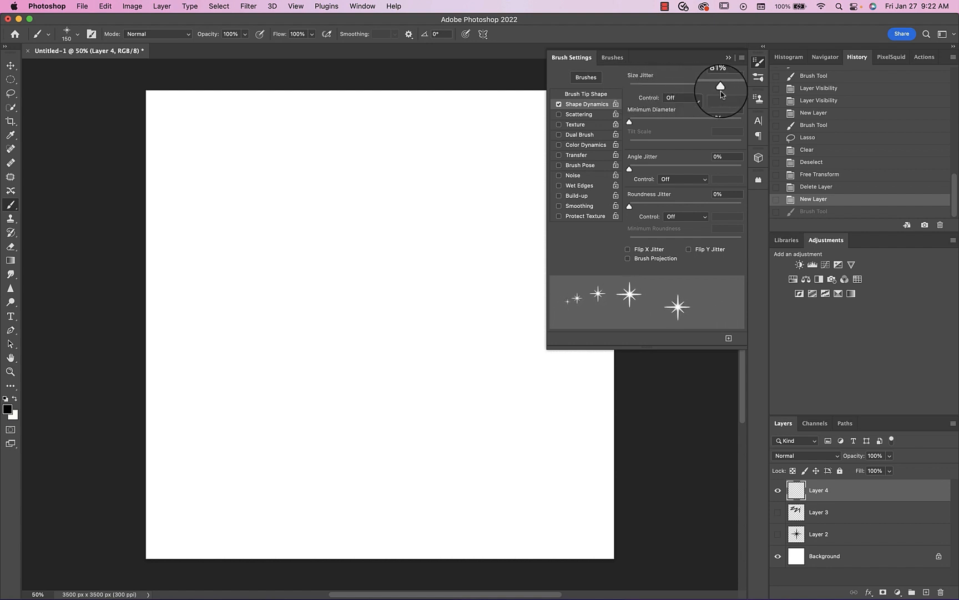
pyautogui.moveTo(721, 94); pyautogui.dragTo(712, 92)
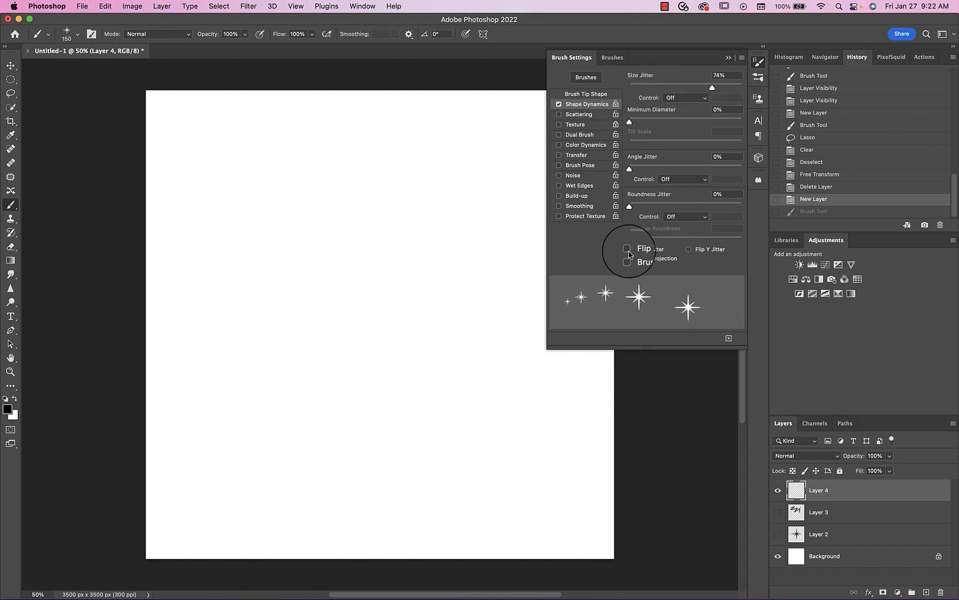
pyautogui.click(628, 250)
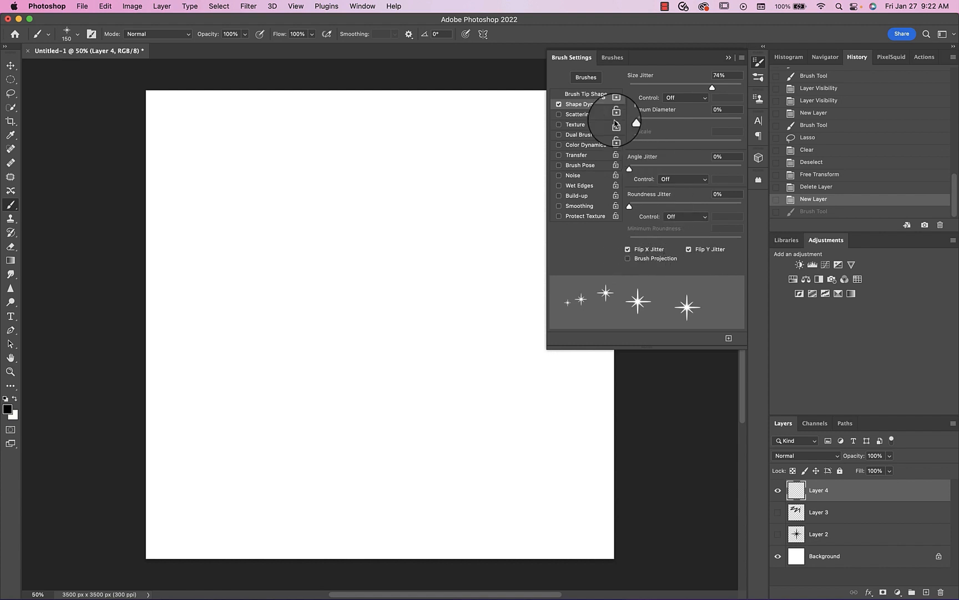
# - Enable Scattering for the star brush on both axes with the scatter amount at 300%
pyautogui.click(578, 114)
pyautogui.moveTo(631, 87); pyautogui.dragTo(682, 89)
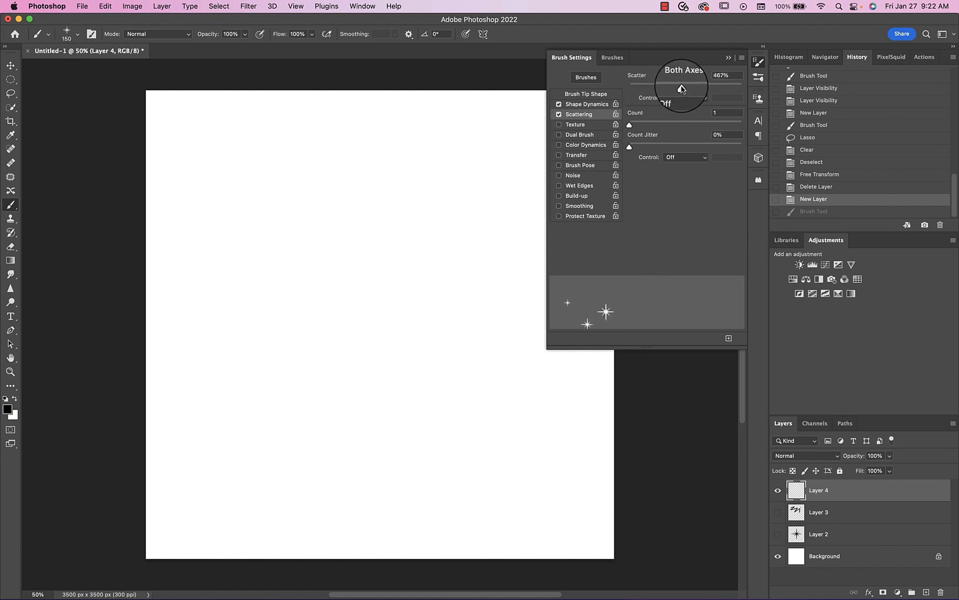
pyautogui.click(664, 76)
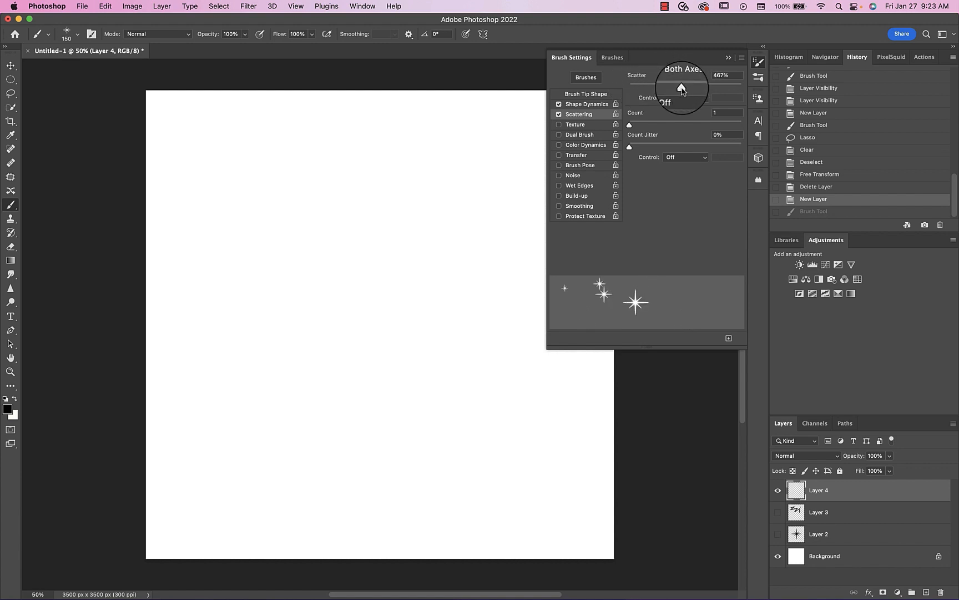
pyautogui.moveTo(681, 86)
pyautogui.mouseDown()
pyautogui.moveTo(705, 89)
pyautogui.moveTo(663, 88)
pyautogui.mouseUp()
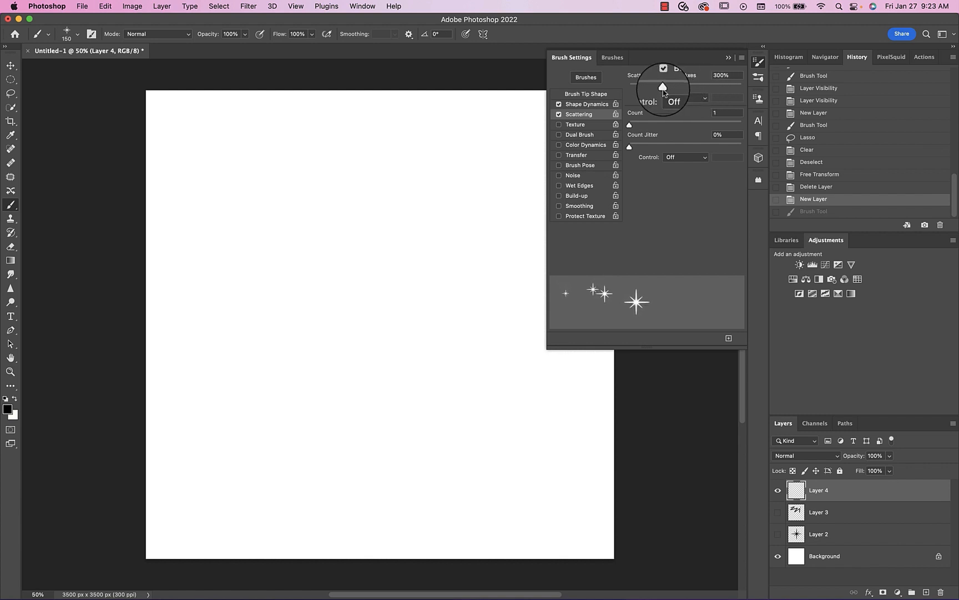
# - Paint a looping test stroke of scattered stars, undo it, and paint three shorter strokes across the upper and lower left canvas areas
pyautogui.moveTo(308, 240)
pyautogui.mouseDown()
pyautogui.moveTo(339, 261)
pyautogui.moveTo(425, 232)
pyautogui.moveTo(442, 162)
pyautogui.moveTo(398, 219)
pyautogui.moveTo(457, 313)
pyautogui.moveTo(368, 359)
pyautogui.moveTo(266, 228)
pyautogui.moveTo(412, 240)
pyautogui.mouseUp()
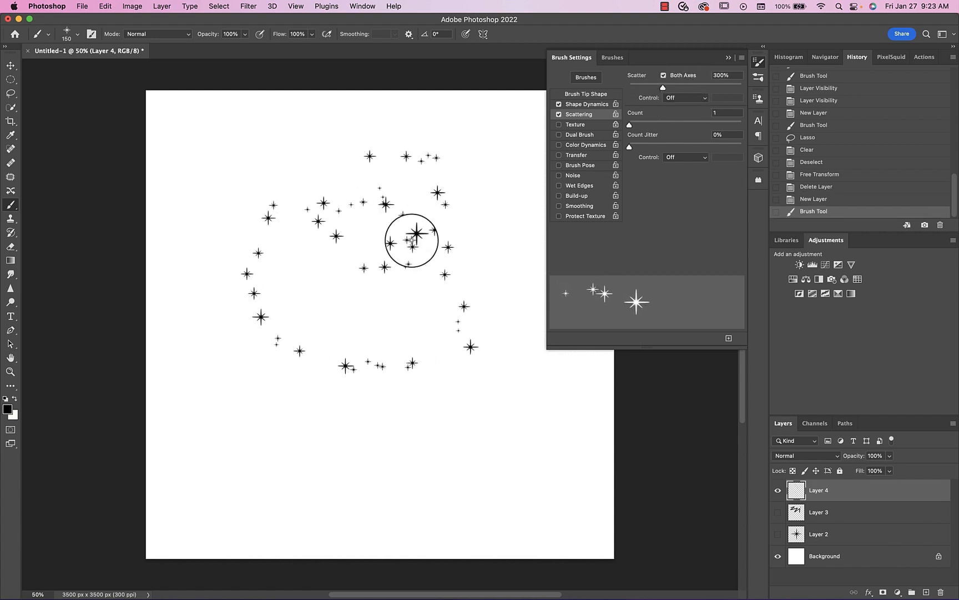
pyautogui.press('super+z')
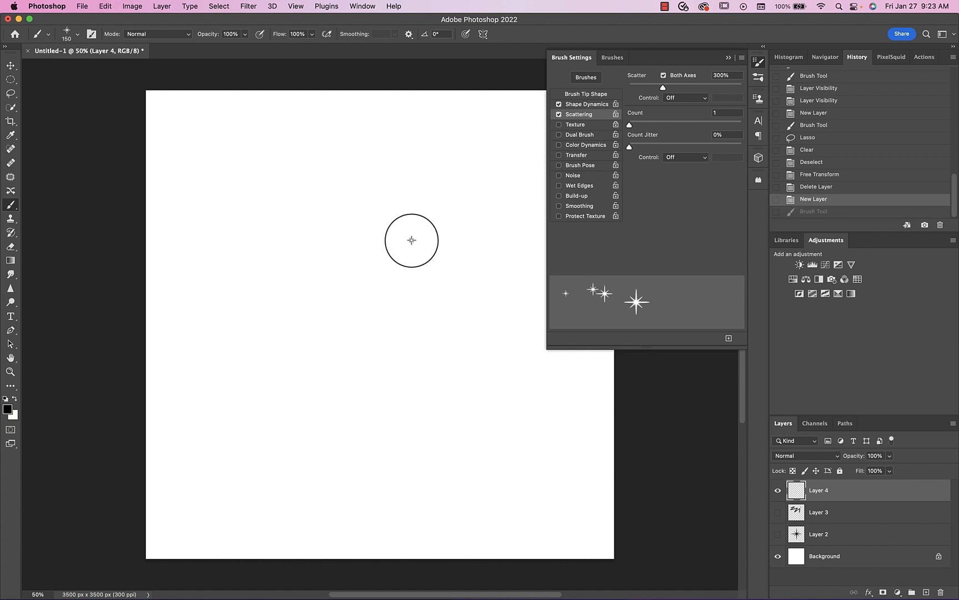
pyautogui.moveTo(314, 225)
pyautogui.mouseDown()
pyautogui.moveTo(387, 251)
pyautogui.moveTo(474, 230)
pyautogui.moveTo(470, 313)
pyautogui.moveTo(458, 316)
pyautogui.mouseUp()
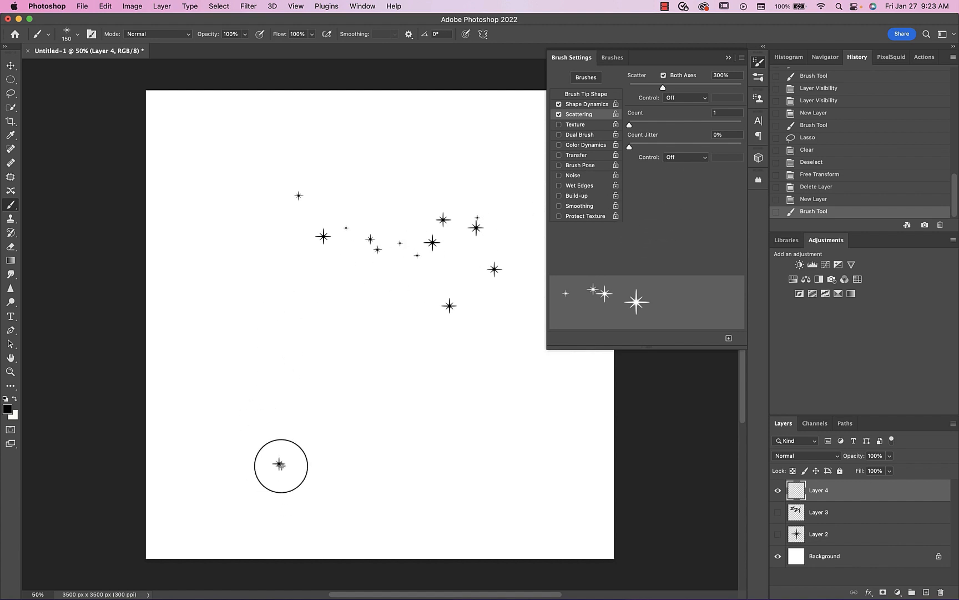
pyautogui.moveTo(281, 466)
pyautogui.mouseDown()
pyautogui.moveTo(296, 399)
pyautogui.moveTo(261, 358)
pyautogui.moveTo(250, 293)
pyautogui.mouseUp()
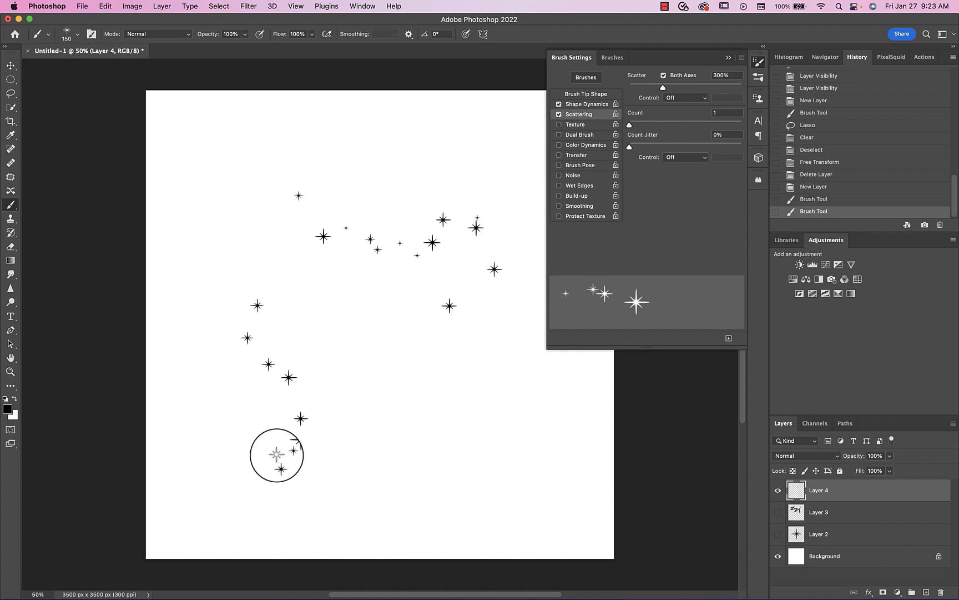
pyautogui.moveTo(277, 455)
pyautogui.mouseDown()
pyautogui.moveTo(302, 410)
pyautogui.moveTo(248, 385)
pyautogui.moveTo(250, 343)
pyautogui.moveTo(293, 388)
pyautogui.mouseUp()
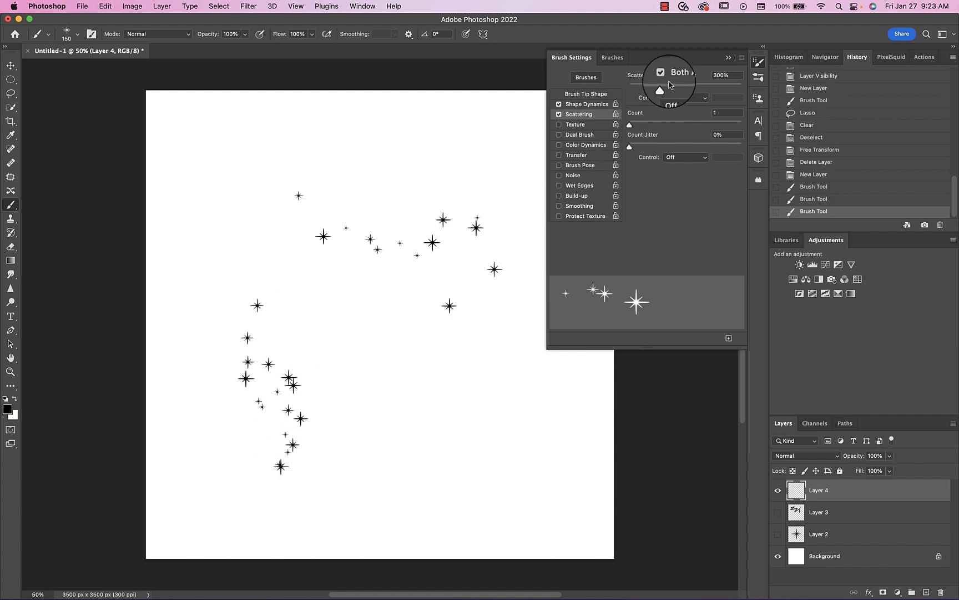
# - Set the brush's scatter amount to 457% and paint a curved test stroke up the canvas's lower right and across its upper middle
pyautogui.moveTo(670, 85); pyautogui.dragTo(681, 86)
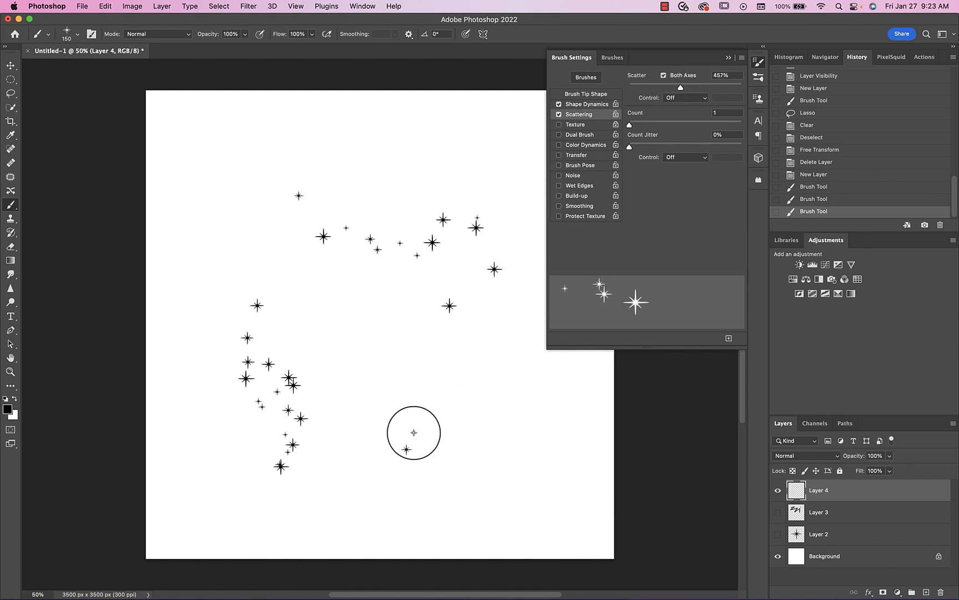
pyautogui.moveTo(414, 432)
pyautogui.mouseDown()
pyautogui.moveTo(449, 286)
pyautogui.moveTo(343, 202)
pyautogui.mouseUp()
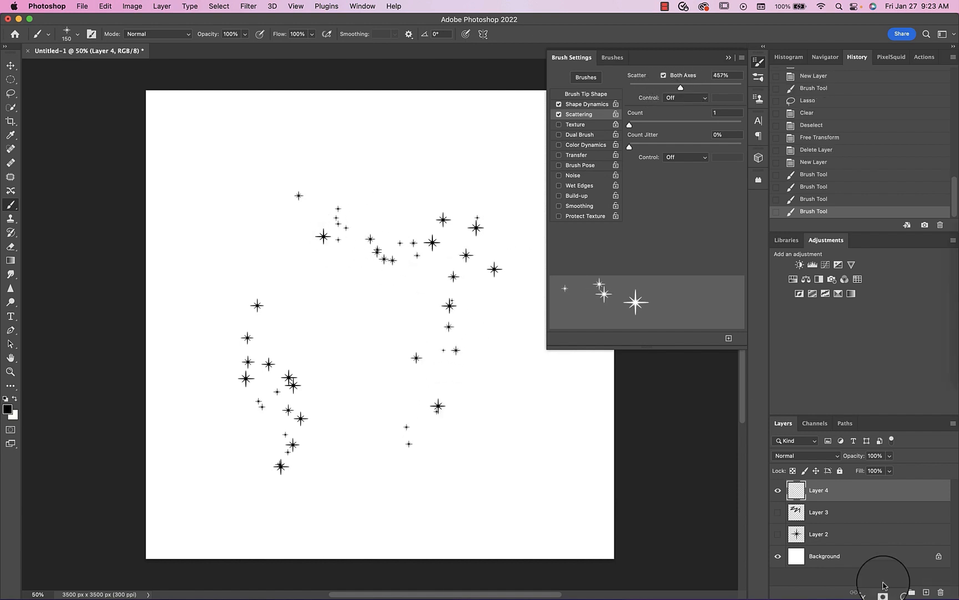
# - Hide Layer 4 and paint two test strokes on a new layer with the brush's scatter amount set to 667%
pyautogui.click(778, 490)
pyautogui.click(926, 592)
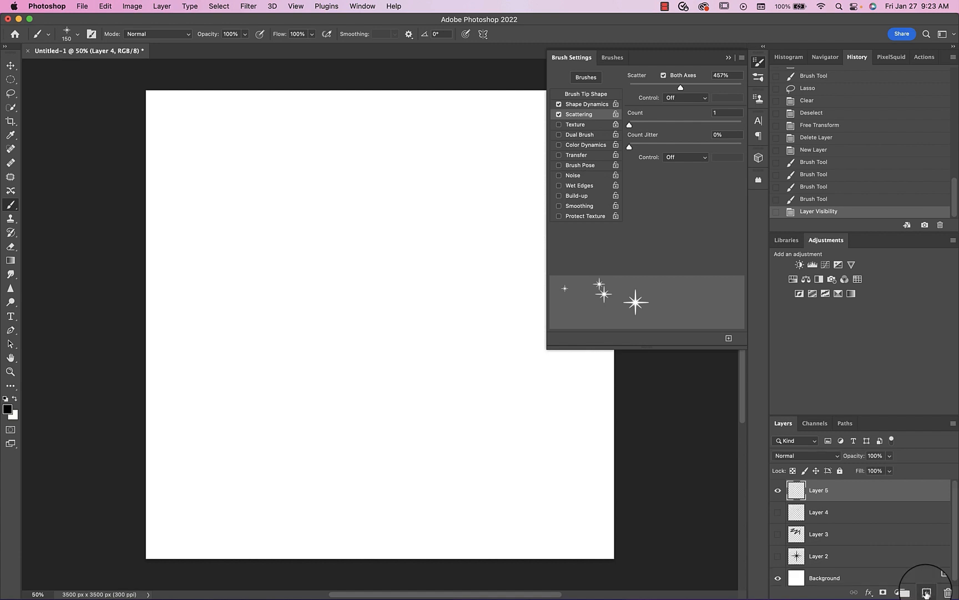
pyautogui.moveTo(681, 86); pyautogui.dragTo(705, 86)
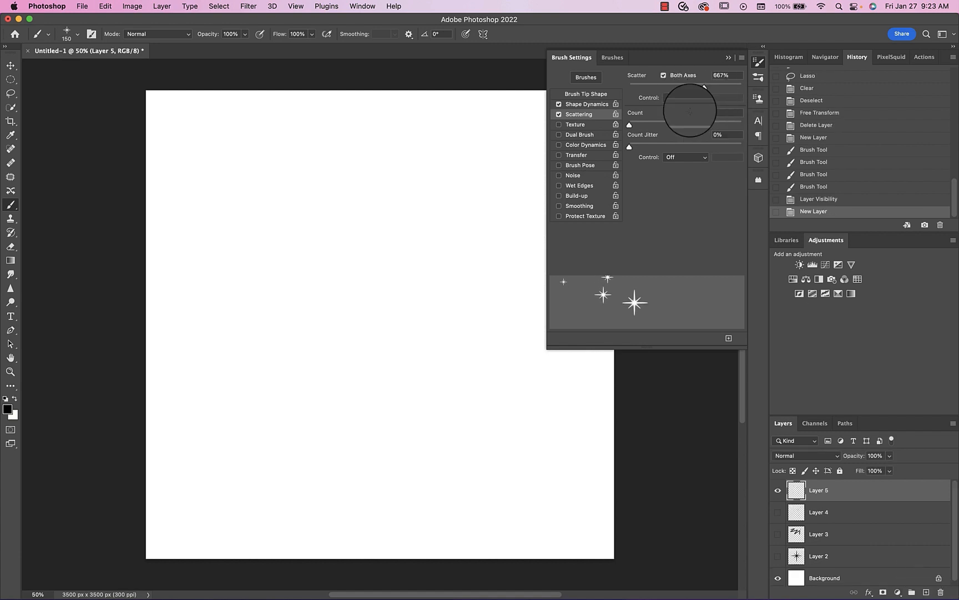
pyautogui.moveTo(270, 155); pyautogui.dragTo(475, 400)
pyautogui.moveTo(458, 325)
pyautogui.mouseDown()
pyautogui.moveTo(366, 379)
pyautogui.moveTo(353, 418)
pyautogui.mouseUp()
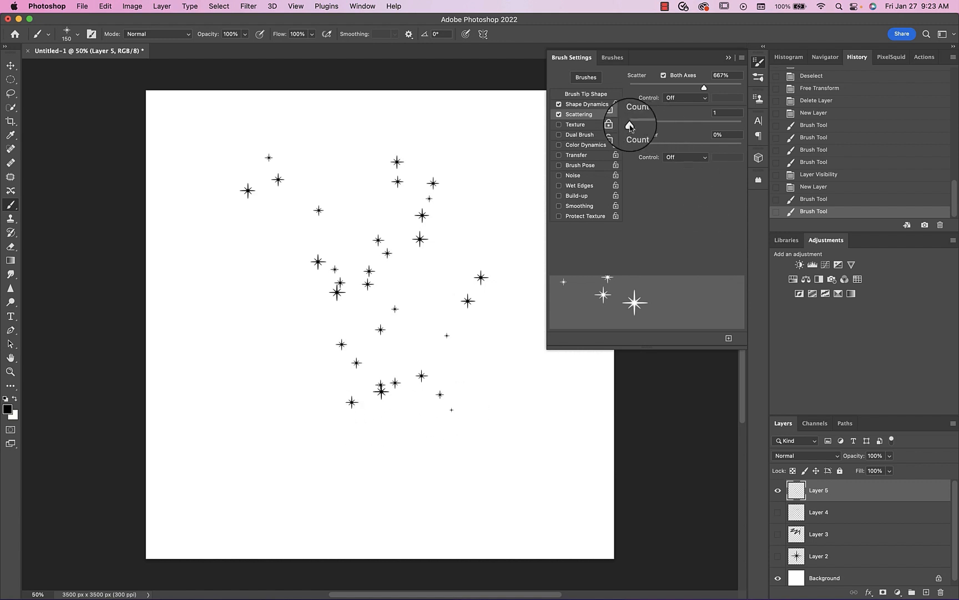
# - Hide Layer 5 and paint two test strokes of clustered stars on a new layer with the scattering count set to 5
pyautogui.moveTo(630, 126); pyautogui.dragTo(660, 127)
pyautogui.click(778, 490)
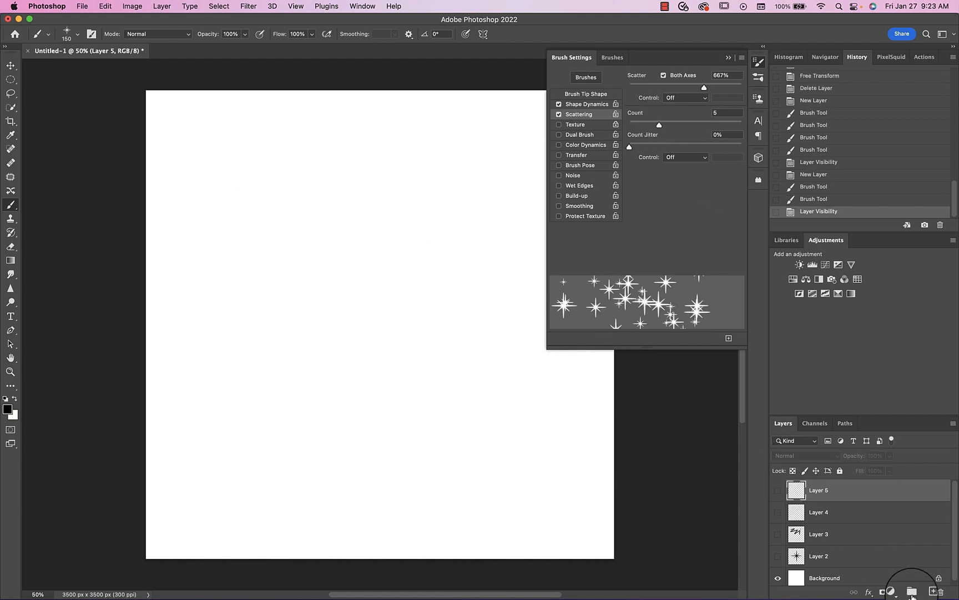
pyautogui.click(933, 592)
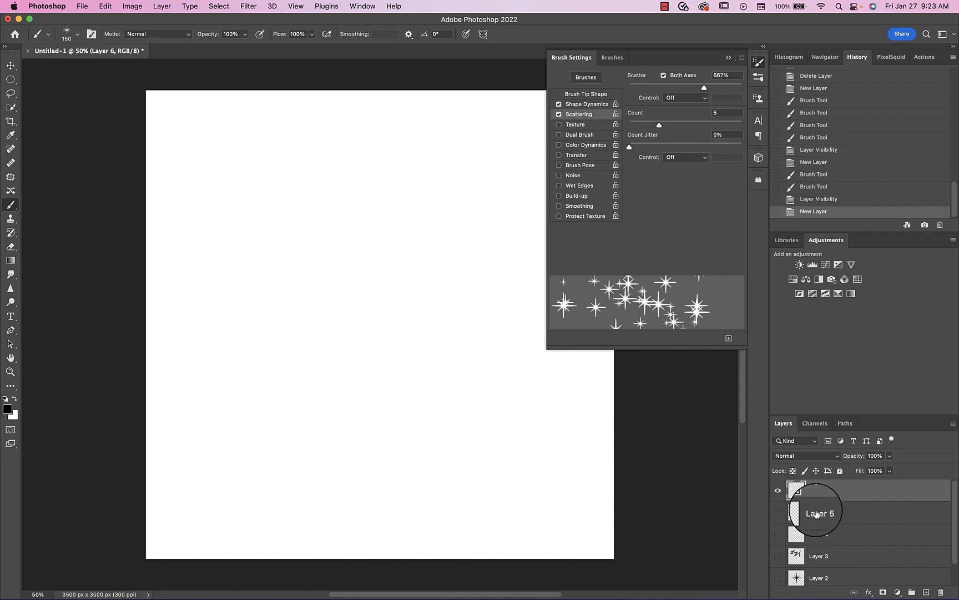
pyautogui.moveTo(236, 215)
pyautogui.mouseDown()
pyautogui.moveTo(342, 308)
pyautogui.moveTo(363, 314)
pyautogui.mouseUp()
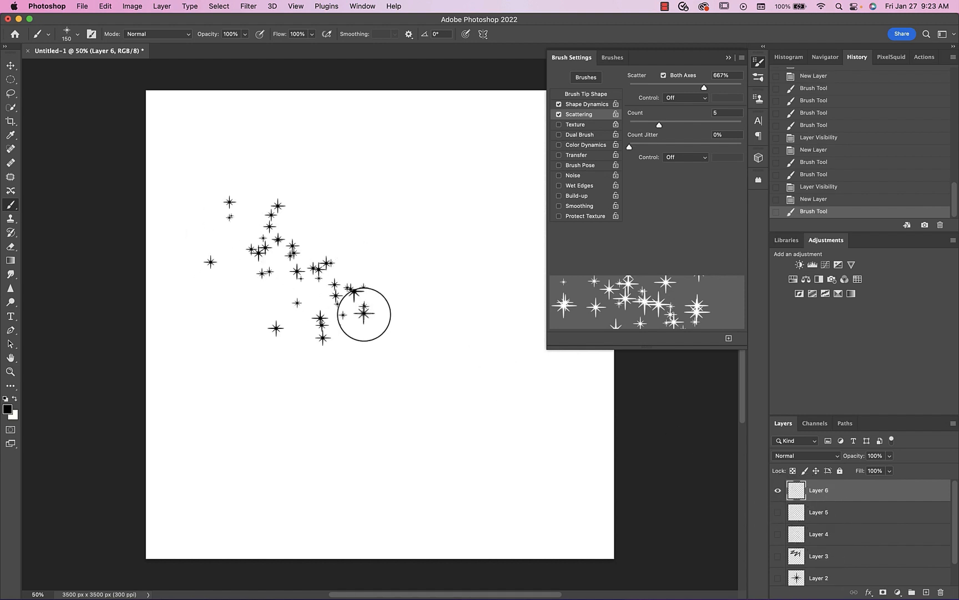
pyautogui.moveTo(447, 230)
pyautogui.mouseDown()
pyautogui.moveTo(452, 276)
pyautogui.moveTo(410, 439)
pyautogui.mouseUp()
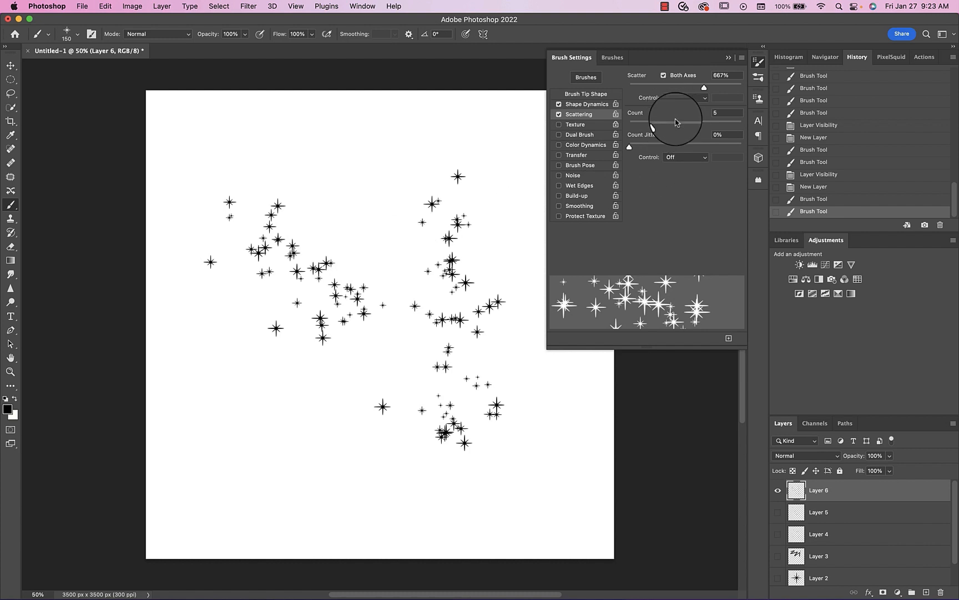
# - Undo the last two strokes and paint a dense star cluster in mid-canvas with the scattering count set to 16
pyautogui.moveTo(676, 122); pyautogui.dragTo(788, 121)
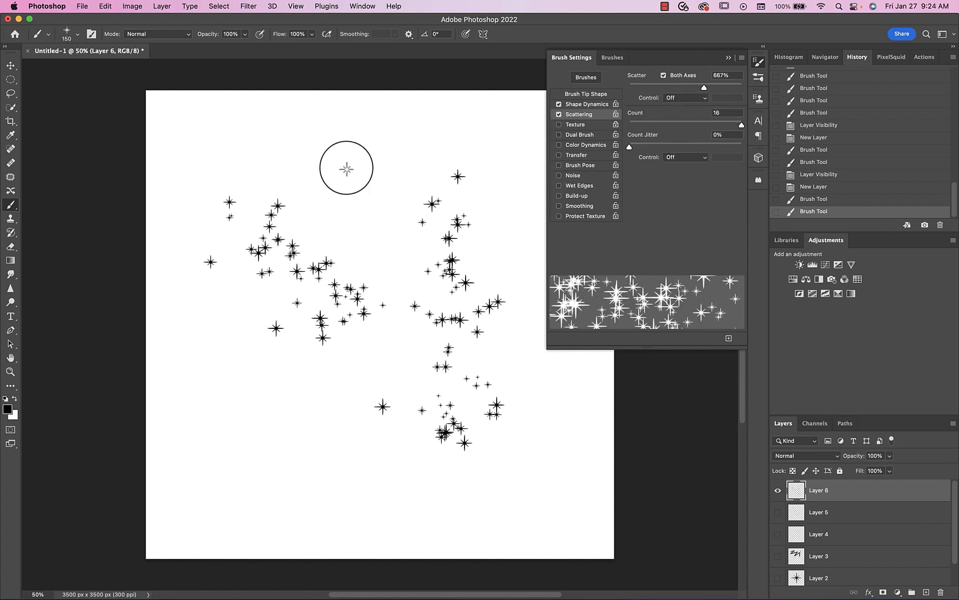
pyautogui.press('super+z')
pyautogui.press('super+z')
pyautogui.moveTo(347, 167)
pyautogui.mouseDown()
pyautogui.moveTo(366, 249)
pyautogui.moveTo(423, 374)
pyautogui.moveTo(319, 296)
pyautogui.moveTo(374, 370)
pyautogui.moveTo(389, 383)
pyautogui.mouseUp()
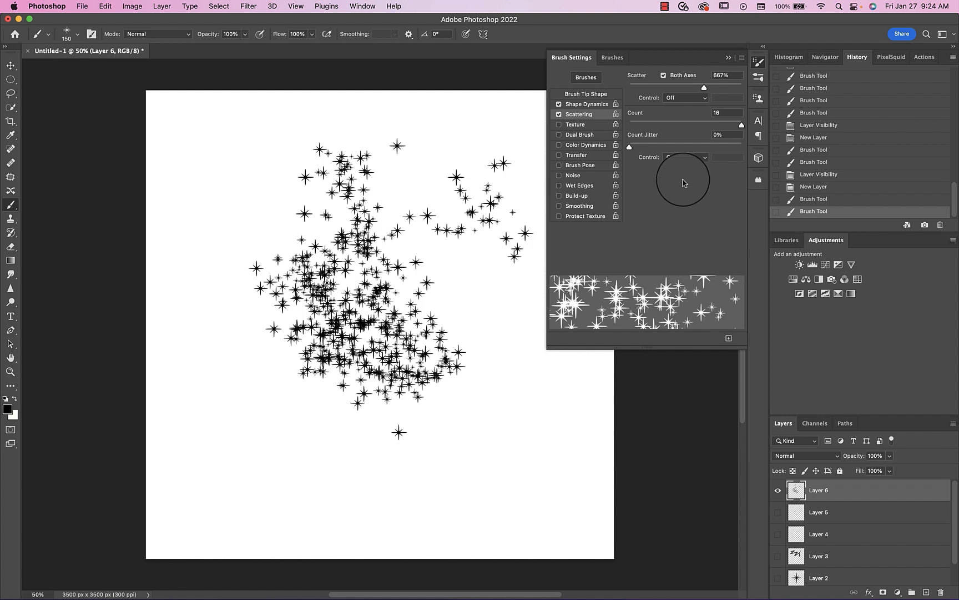
# - Enable Transfer with 17% opacity jitter, hide Layer 6, and paint a diagonal test stroke of stars on a new layer
pyautogui.click(577, 154)
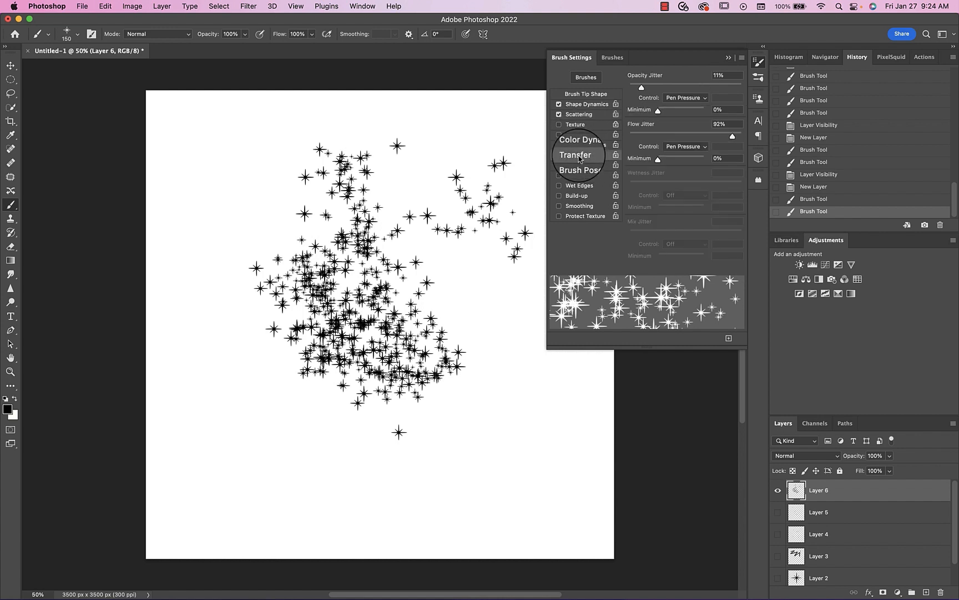
pyautogui.moveTo(641, 87); pyautogui.dragTo(649, 88)
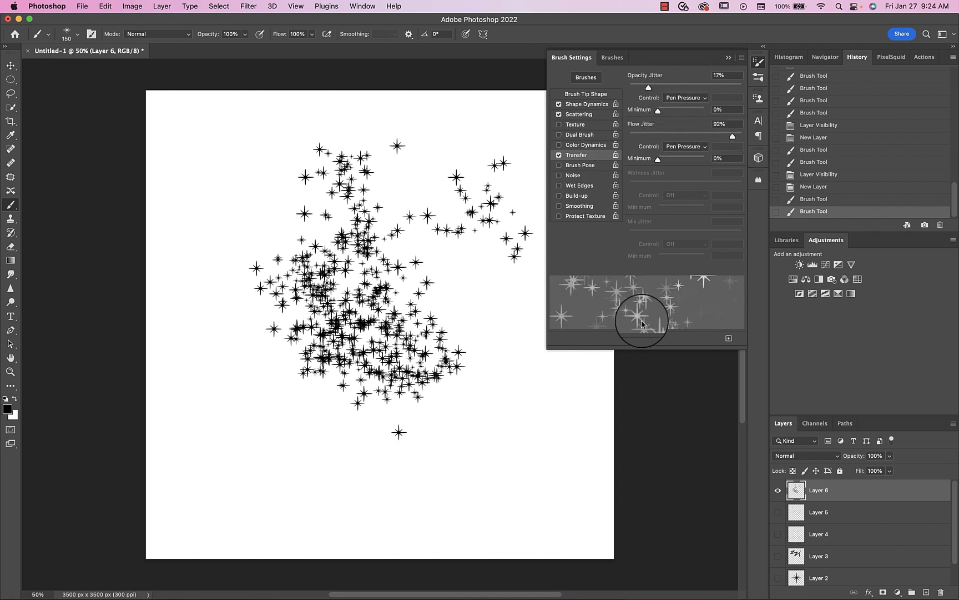
pyautogui.click(778, 489)
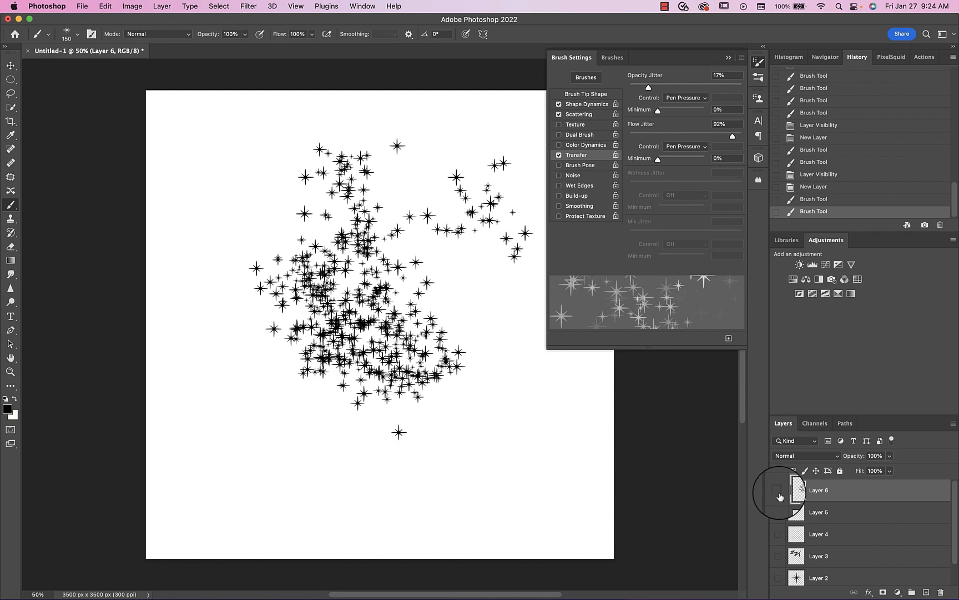
pyautogui.click(927, 592)
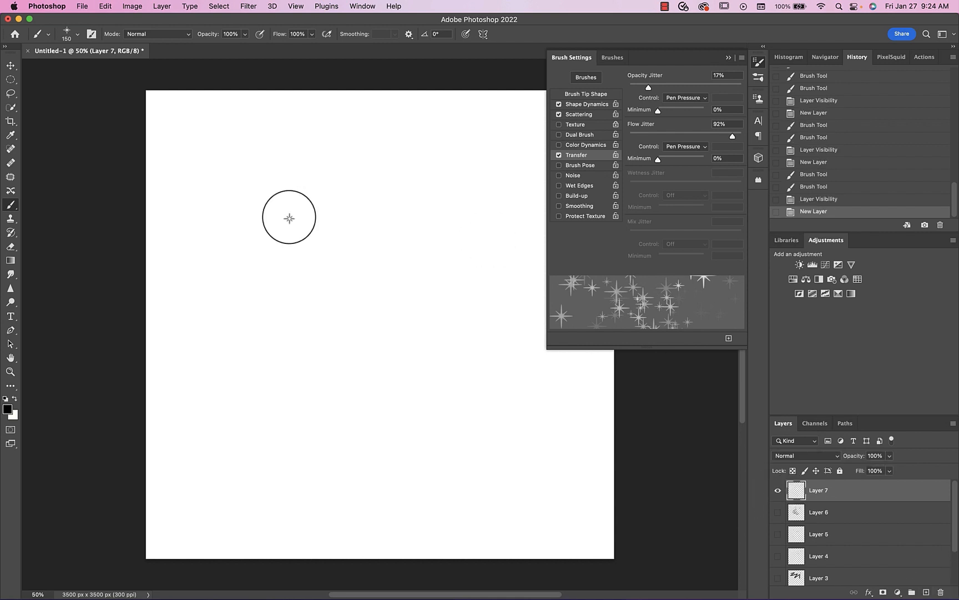
pyautogui.moveTo(289, 218)
pyautogui.mouseDown()
pyautogui.moveTo(322, 284)
pyautogui.moveTo(398, 342)
pyautogui.mouseUp()
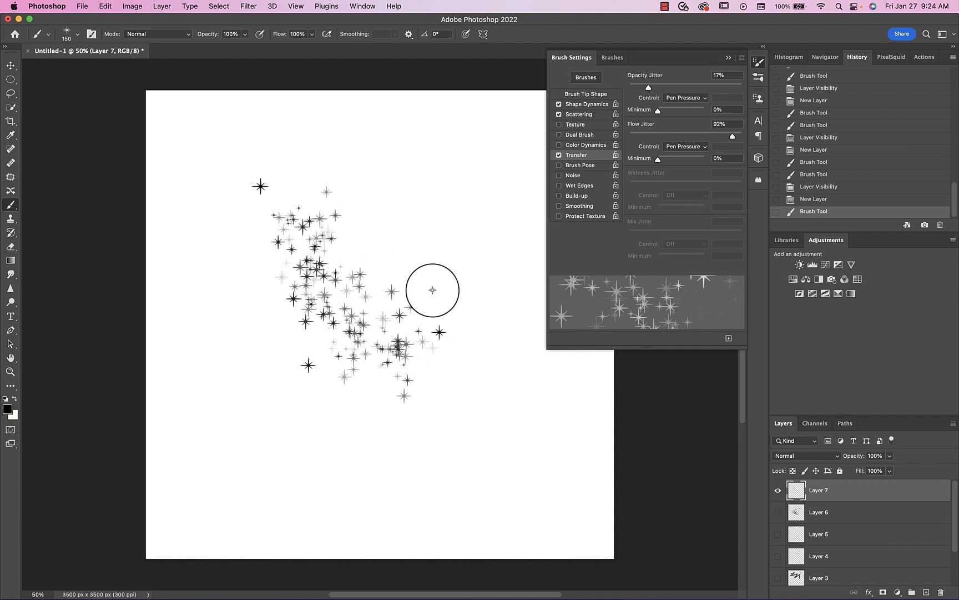
# - Set the Shape Dynamics angle jitter to 100% and paint a short stroke of rotated stars in the upper right canvas area
pyautogui.click(587, 105)
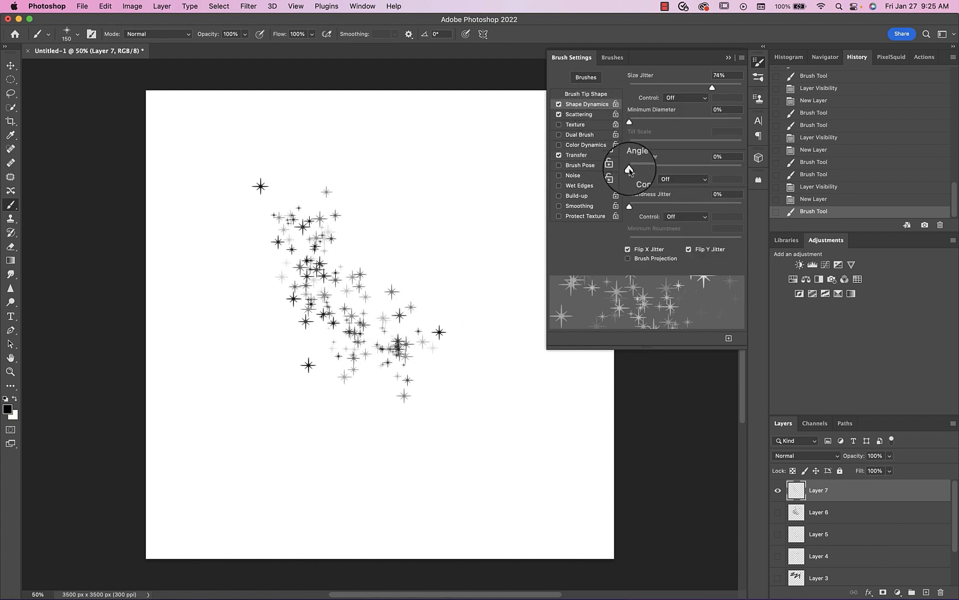
pyautogui.moveTo(629, 170); pyautogui.dragTo(758, 169)
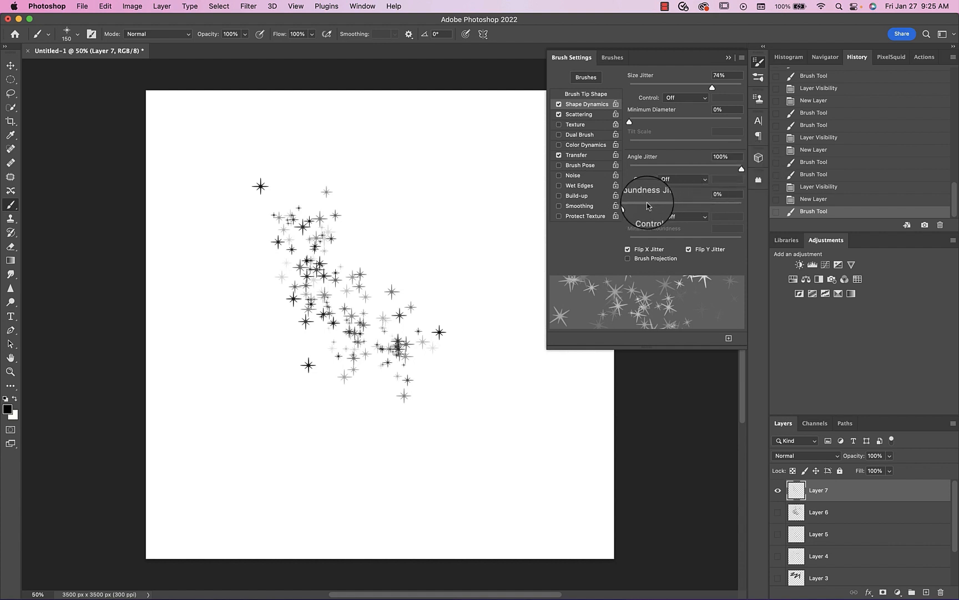
pyautogui.moveTo(409, 178); pyautogui.dragTo(468, 272)
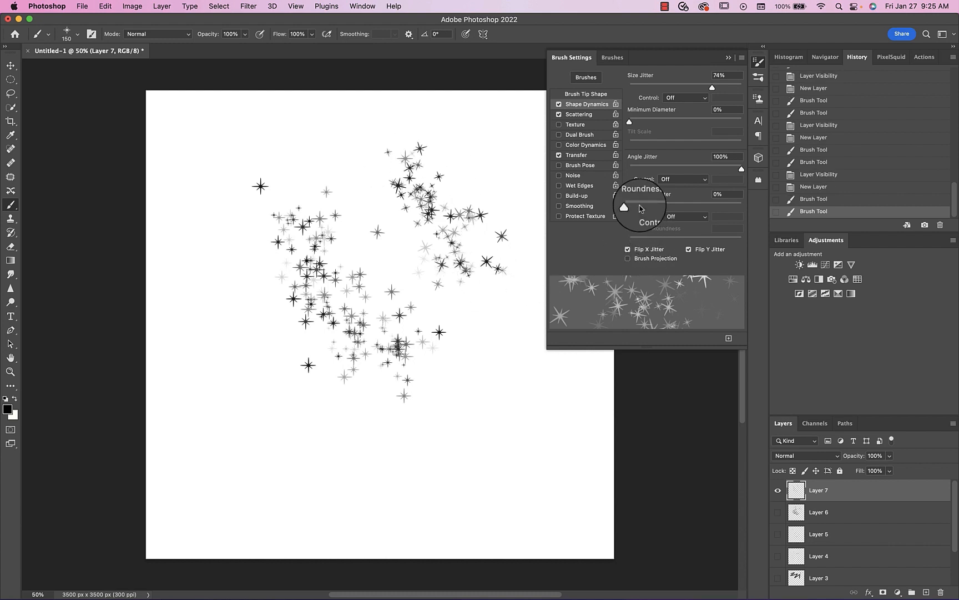
# - Set the roundness jitter to 100% and paint groups of flattened stars across the lower part of the canvas
pyautogui.moveTo(638, 208); pyautogui.dragTo(749, 206)
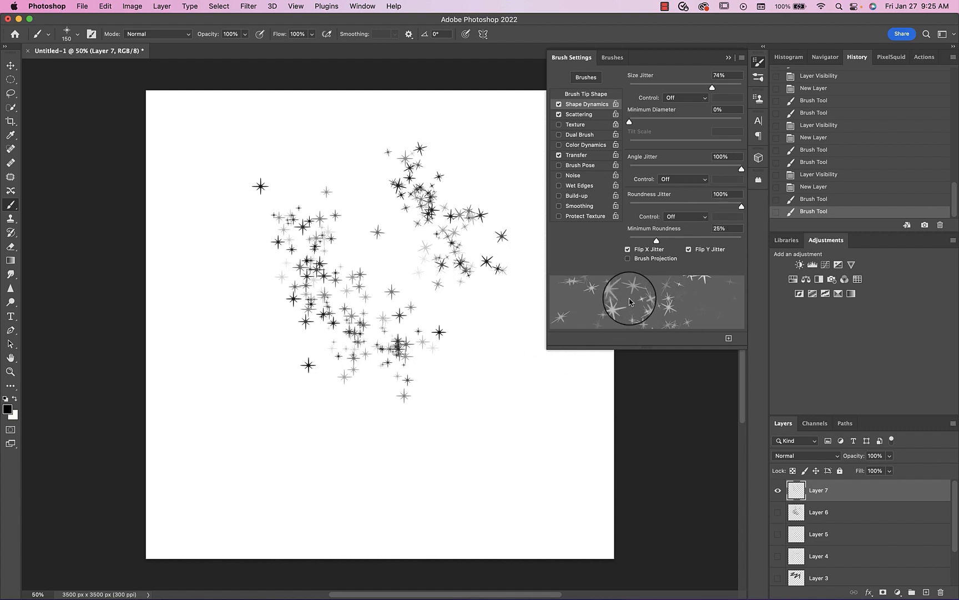
pyautogui.moveTo(473, 359); pyautogui.dragTo(491, 459)
pyautogui.click(398, 428)
pyautogui.click(313, 430)
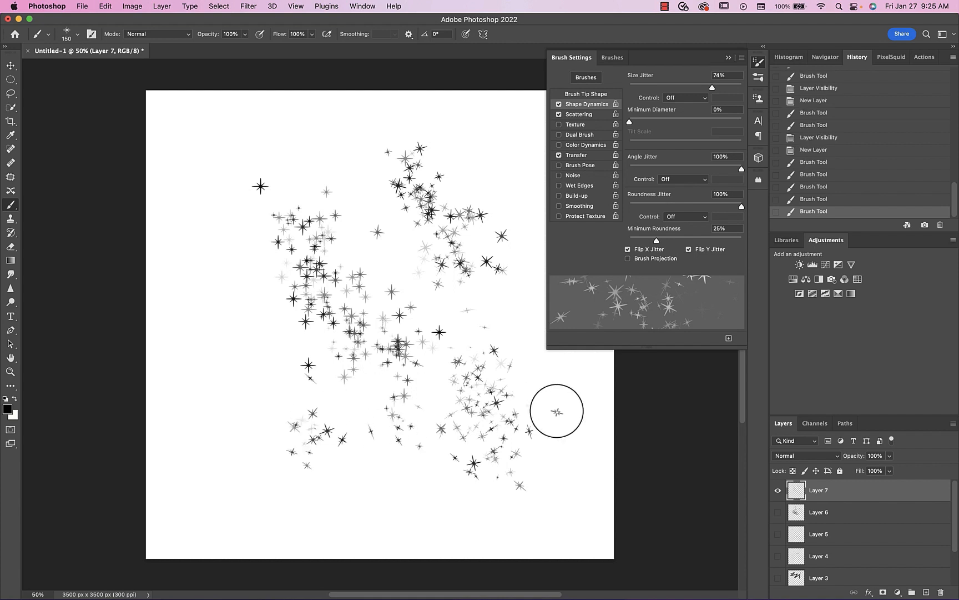
# - Hide Layer 7 and add a black (000000) solid color fill layer above it
pyautogui.click(777, 490)
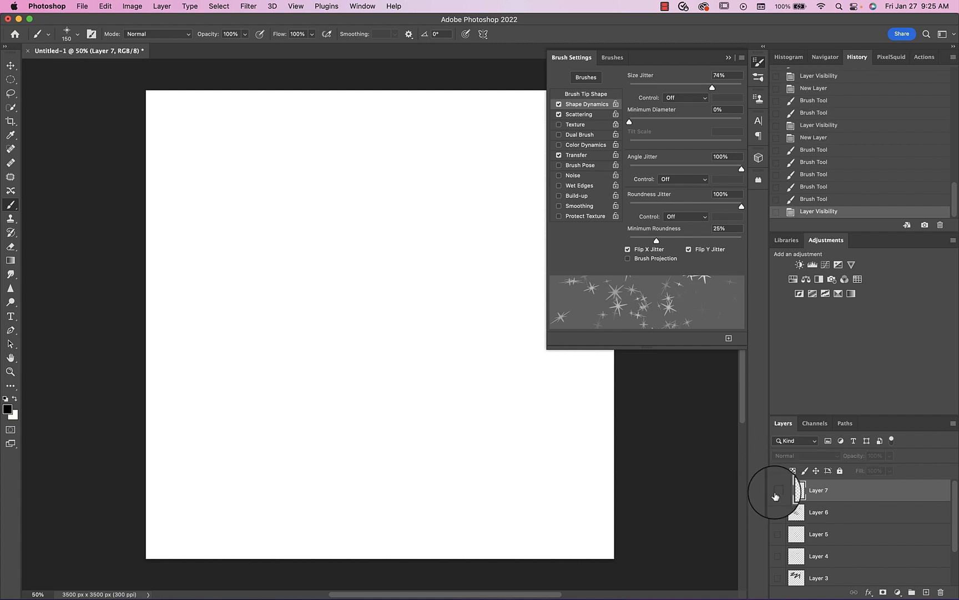
pyautogui.click(899, 593)
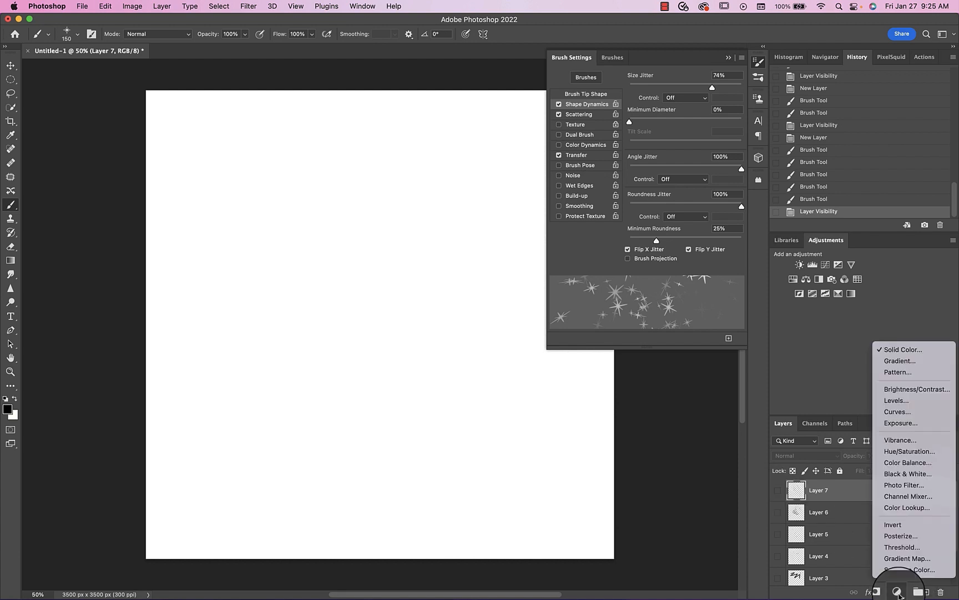
pyautogui.click(905, 344)
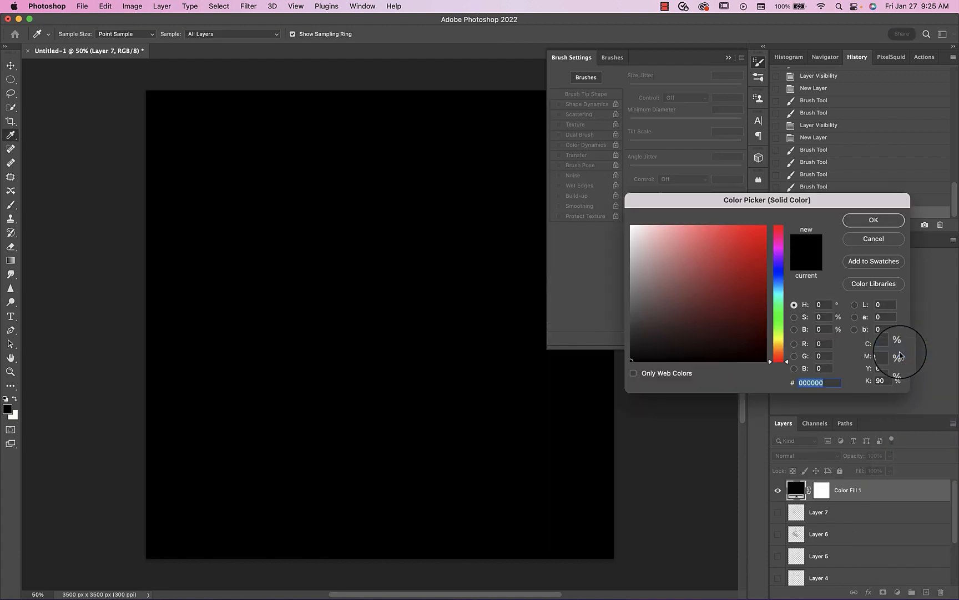
pyautogui.click(870, 219)
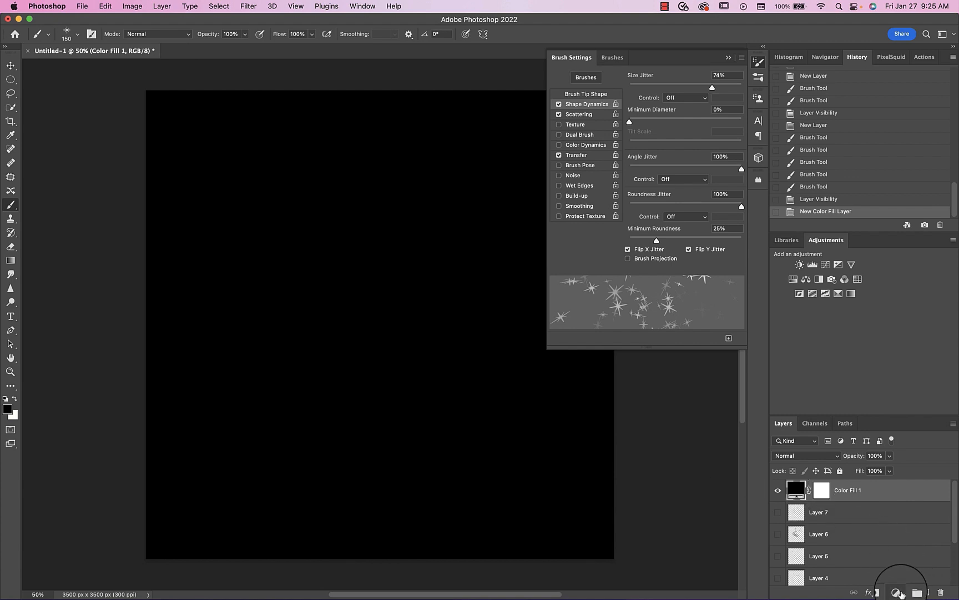
# - Add an orange solid color fill layer above the black one and invert its mask to black
pyautogui.click(898, 593)
pyautogui.click(913, 354)
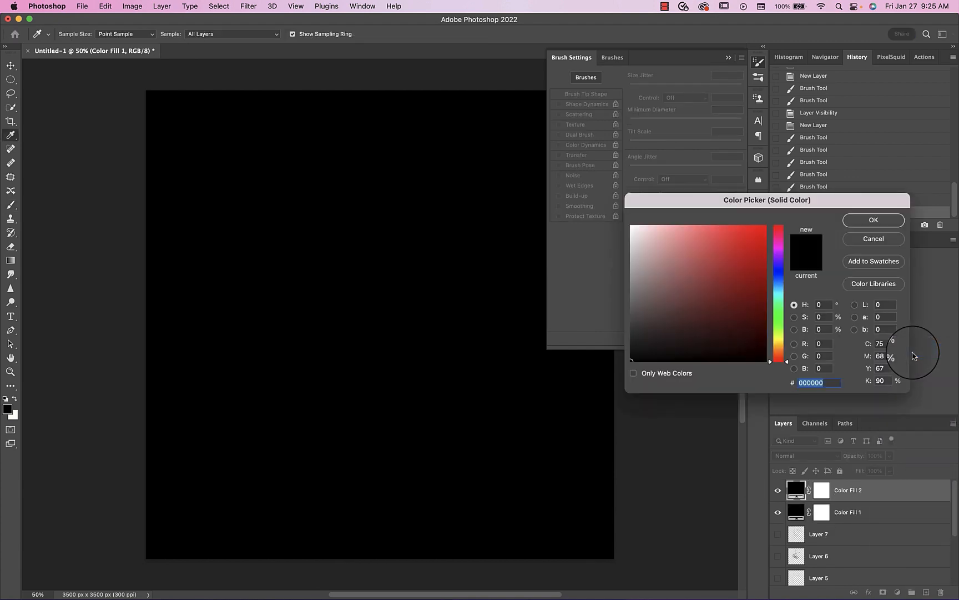
pyautogui.moveTo(779, 362); pyautogui.dragTo(765, 225)
pyautogui.click(861, 221)
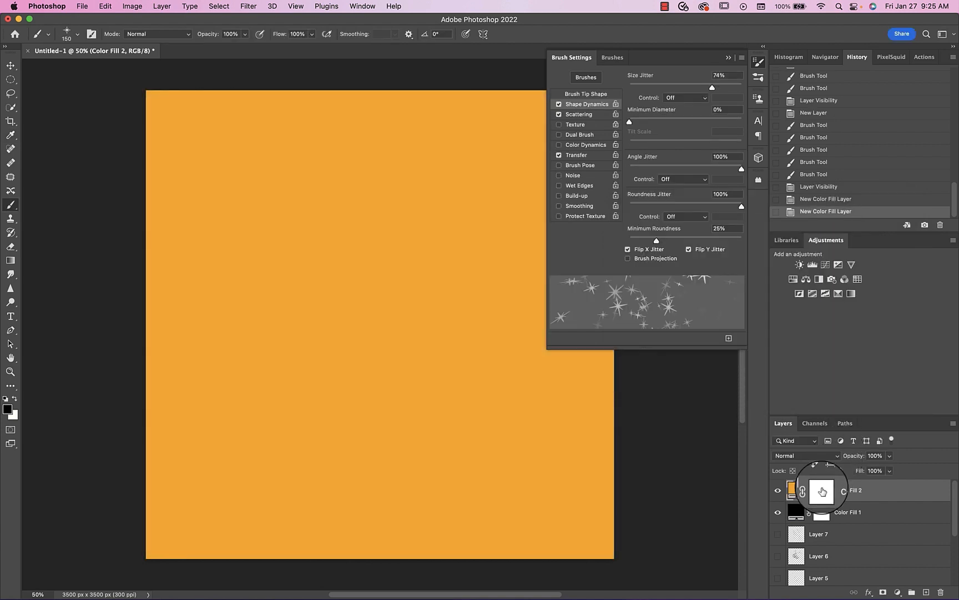
pyautogui.press('super+i')
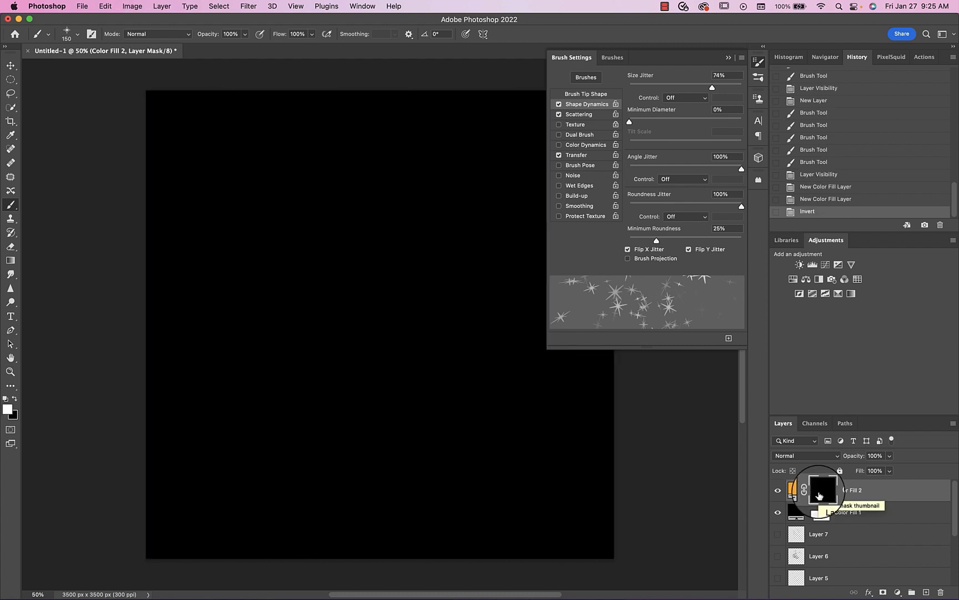
# - Collapse the brush settings, paste the gold glitter image as a new layer, and add an inverted black layer mask to it
pyautogui.click(728, 57)
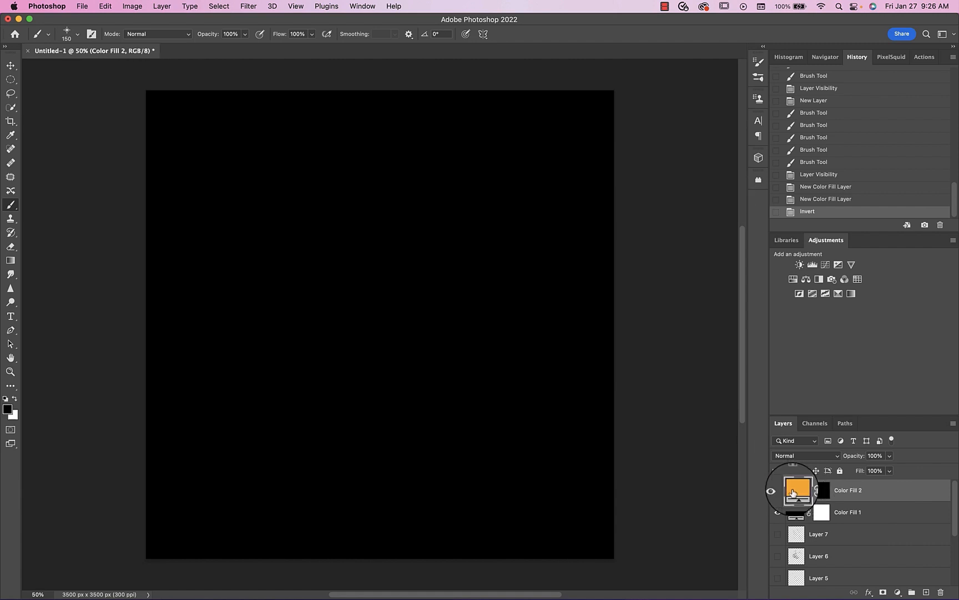
pyautogui.moveTo(956, 233)
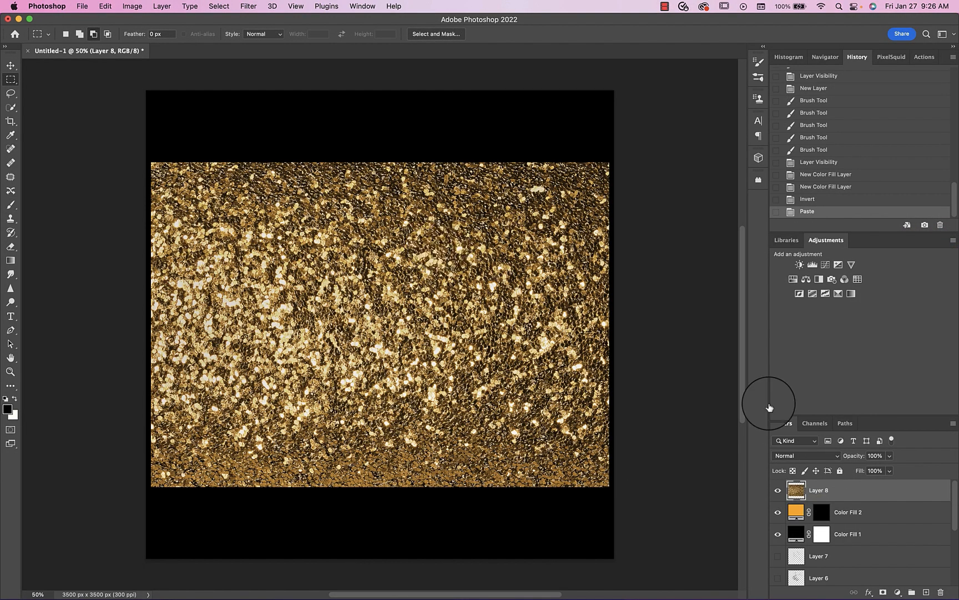
pyautogui.click(884, 593)
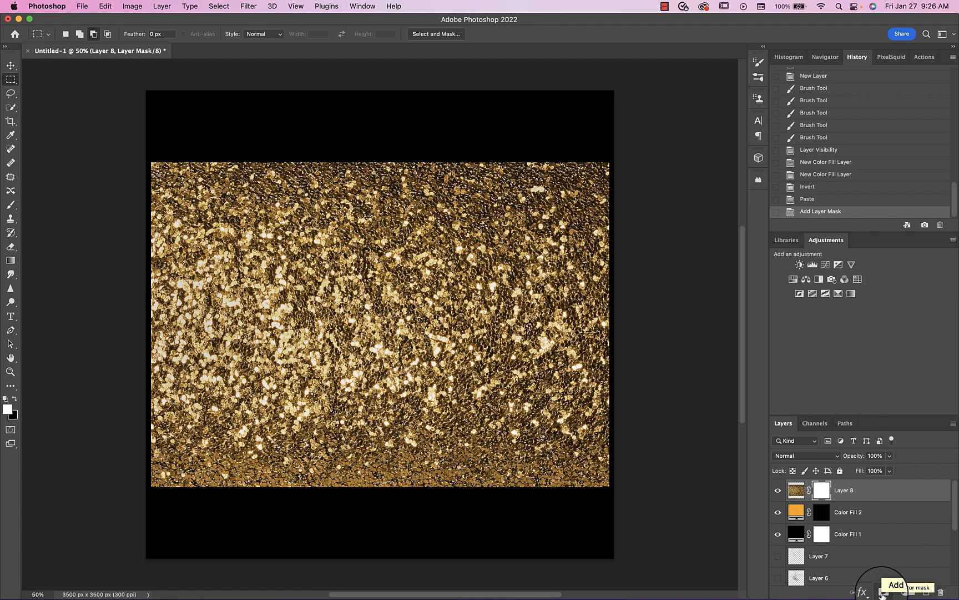
pyautogui.press('super+i')
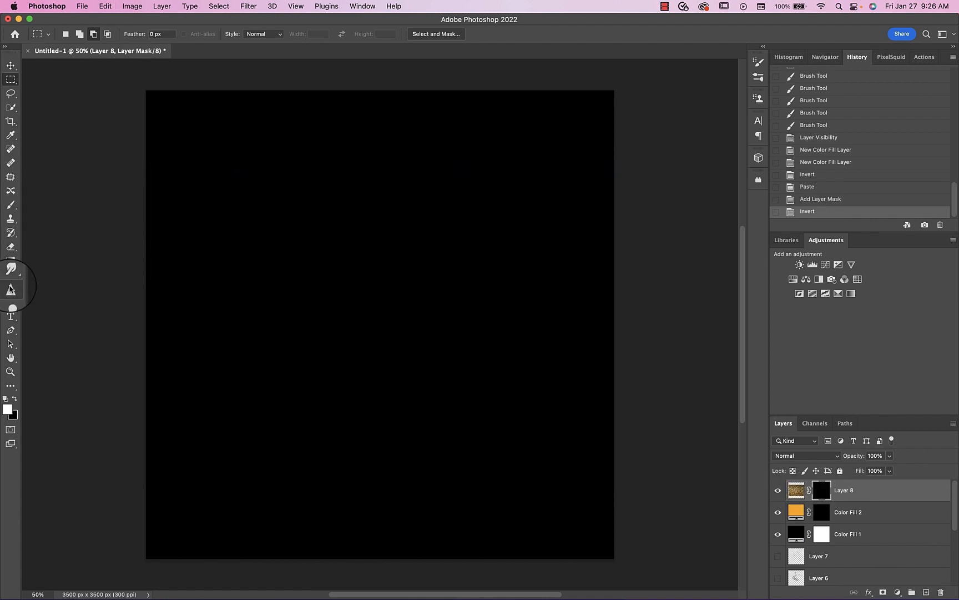
# - Hide the glitter layer, paint a V-shaped trail of stars on the orange fill layer's mask, and set that layer's blend mode to Screen
pyautogui.click(11, 205)
pyautogui.click(778, 490)
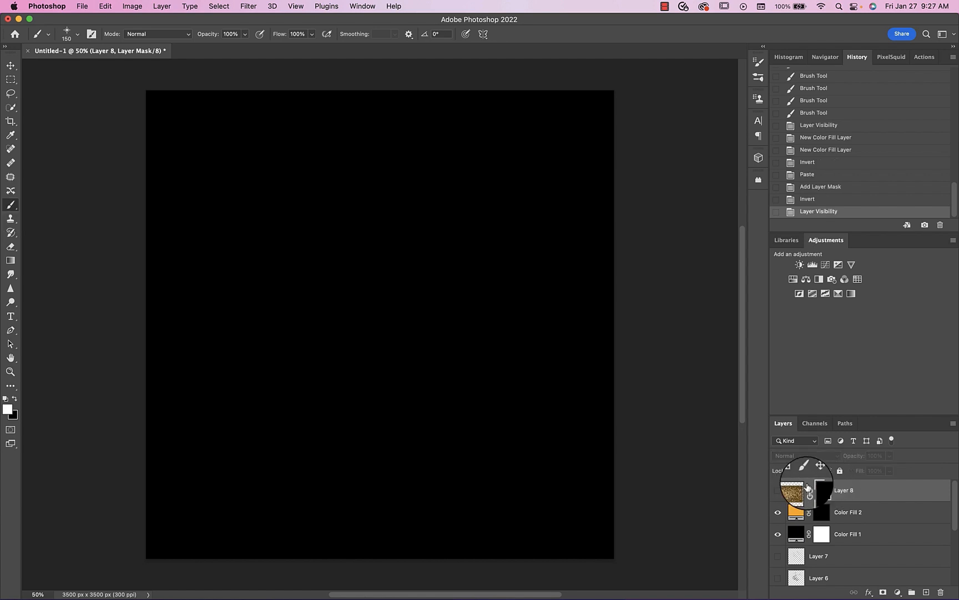
pyautogui.click(822, 513)
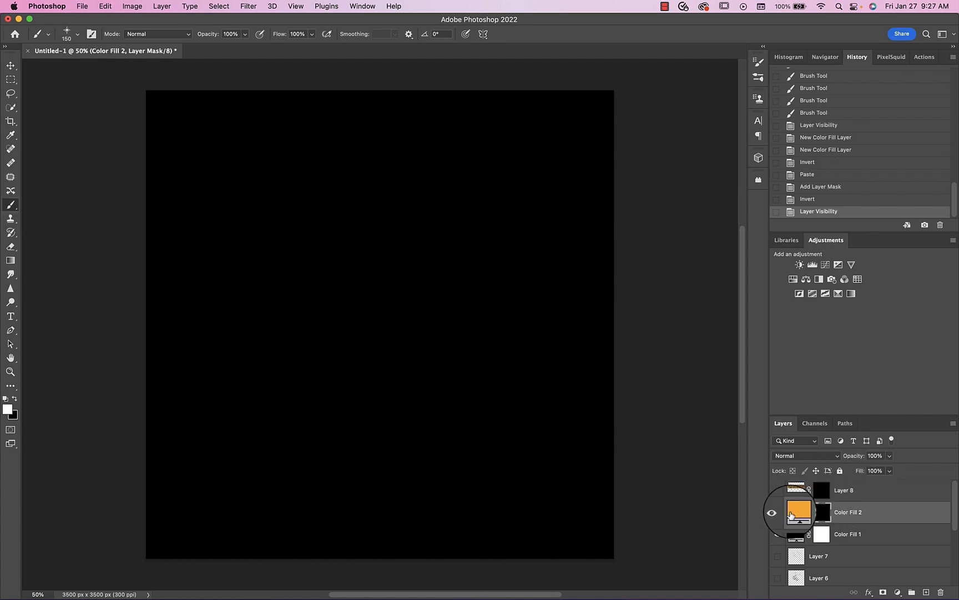
pyautogui.moveTo(291, 214)
pyautogui.mouseDown()
pyautogui.moveTo(334, 282)
pyautogui.moveTo(404, 328)
pyautogui.moveTo(480, 276)
pyautogui.moveTo(505, 223)
pyautogui.moveTo(521, 233)
pyautogui.mouseUp()
pyautogui.click(793, 458)
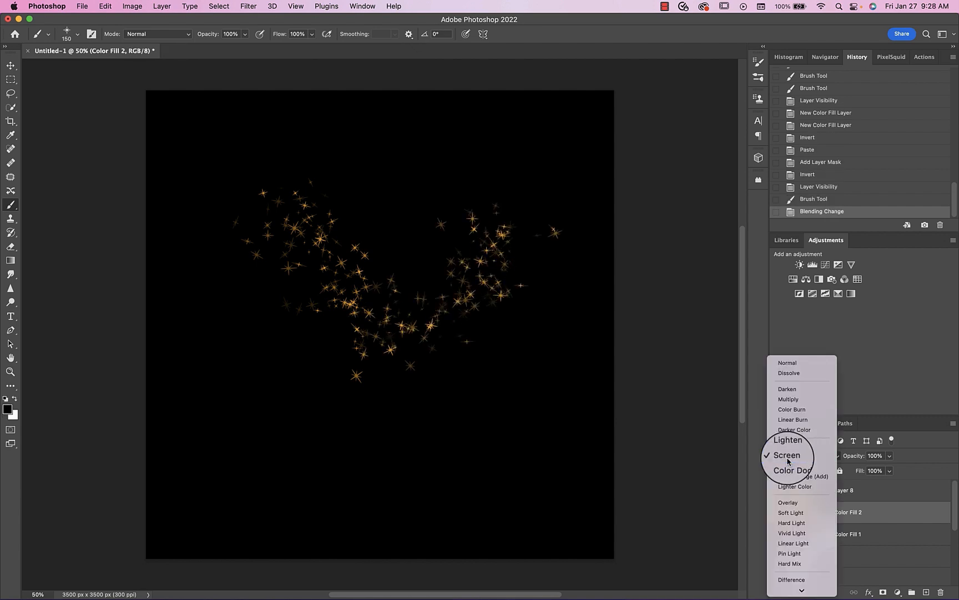
# - Hide the orange fill layer and show the gold glitter layer
pyautogui.click(792, 459)
pyautogui.click(797, 513)
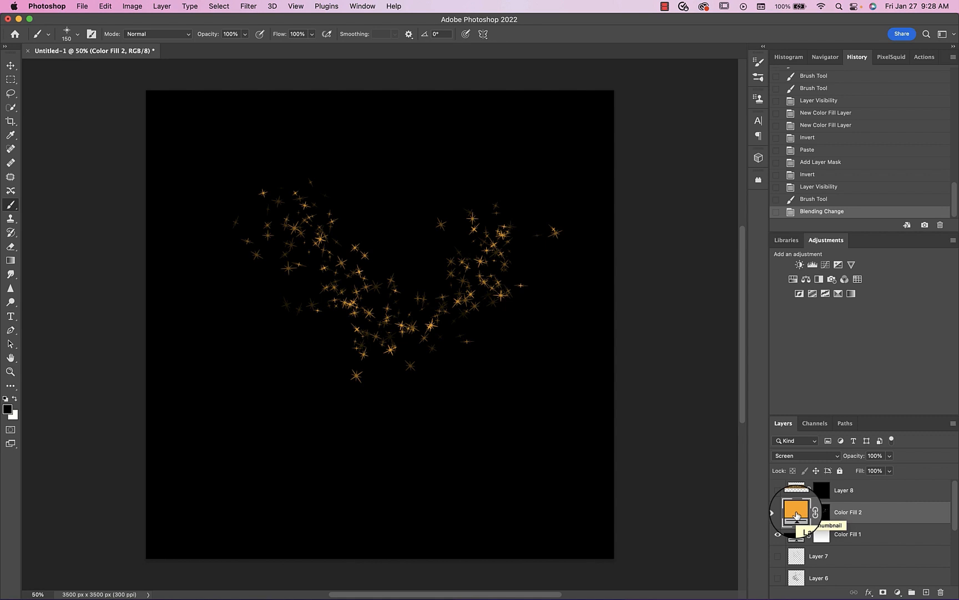
pyautogui.click(778, 491)
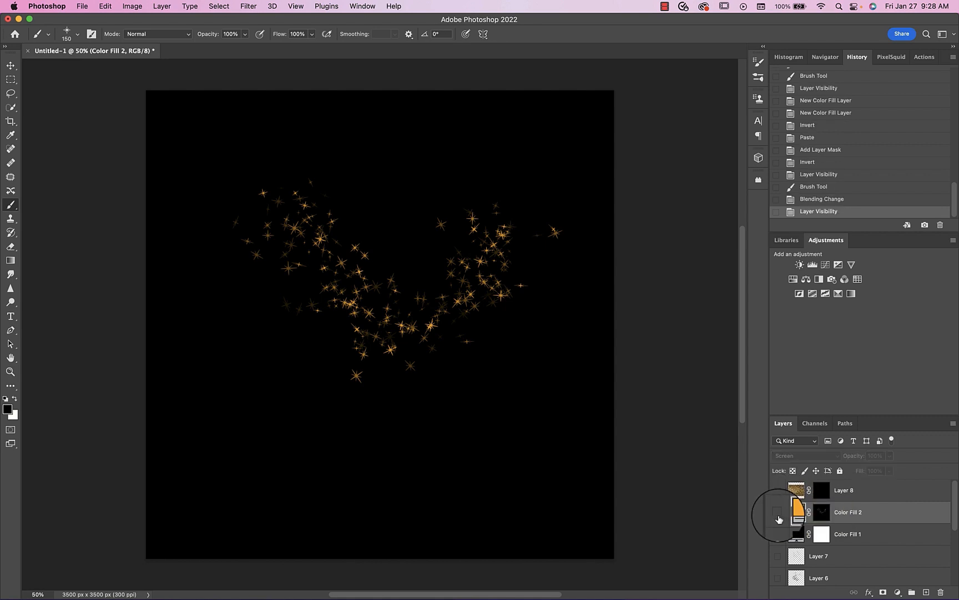
# - Paint a wide trail of stars in white on the glitter layer's mask, and set that layer's blend mode to Screen
pyautogui.click(822, 489)
pyautogui.press('x')
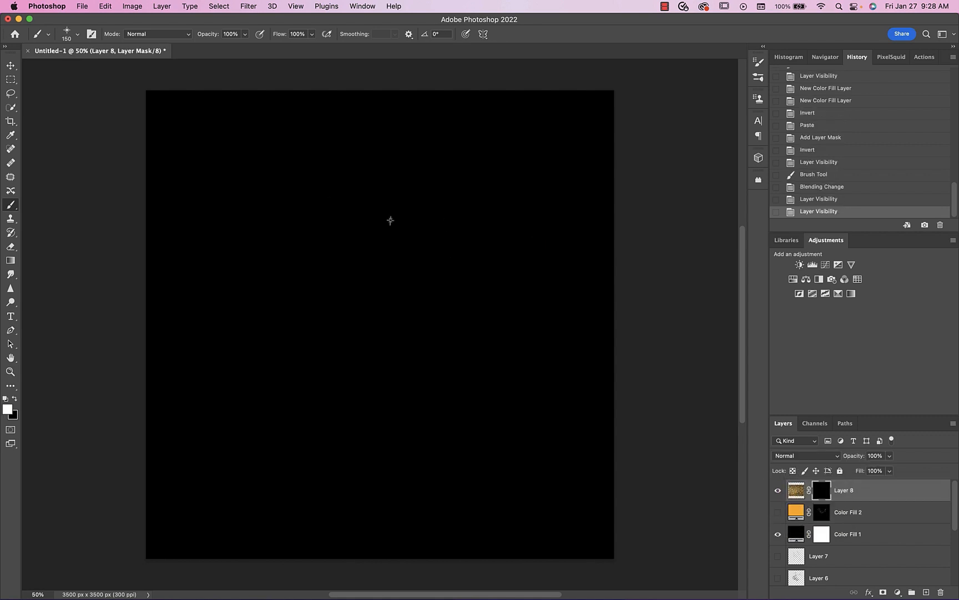
pyautogui.moveTo(256, 208)
pyautogui.mouseDown()
pyautogui.moveTo(364, 322)
pyautogui.moveTo(438, 277)
pyautogui.moveTo(444, 256)
pyautogui.moveTo(533, 309)
pyautogui.mouseUp()
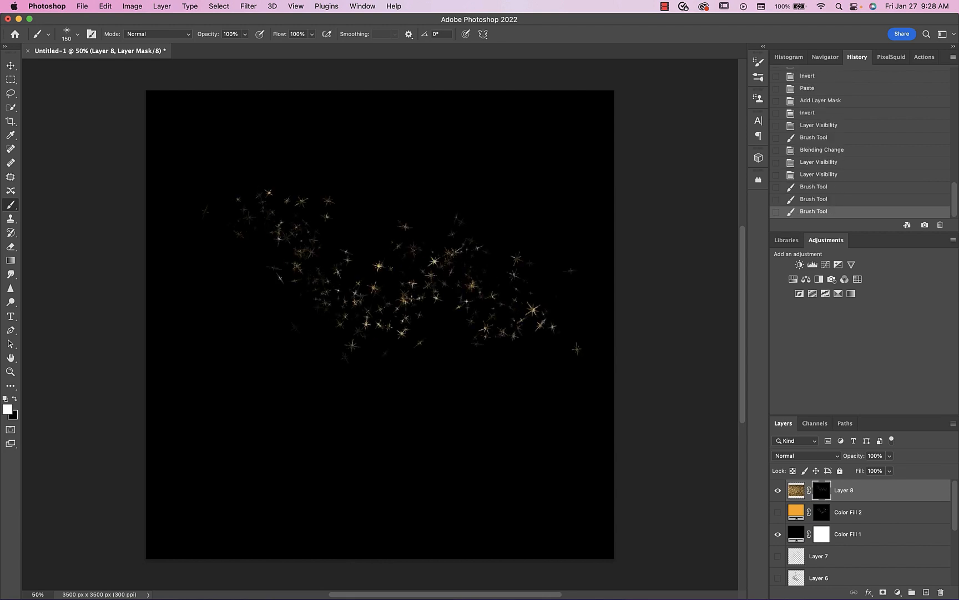
pyautogui.moveTo(500, 255); pyautogui.dragTo(577, 261)
pyautogui.click(784, 455)
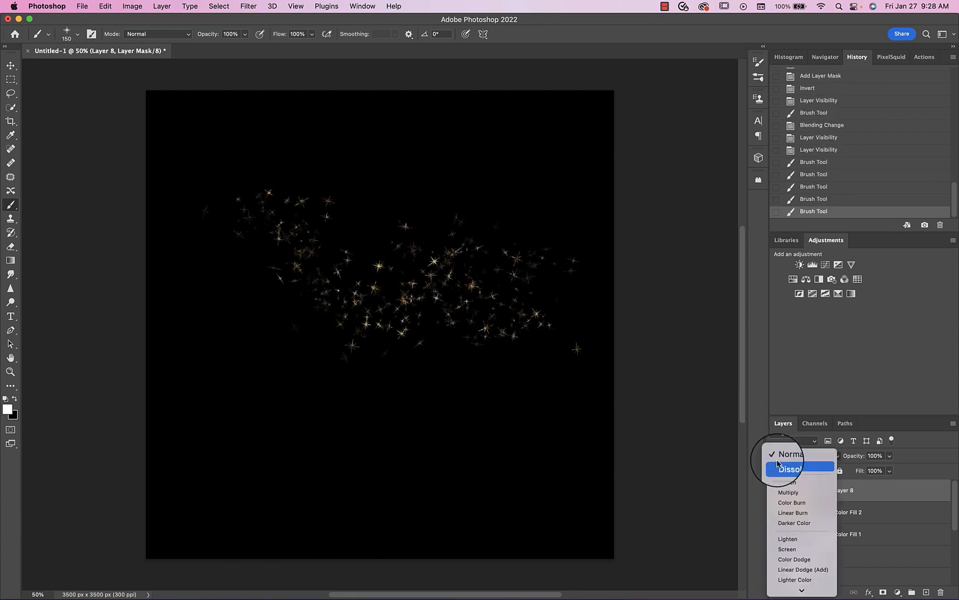
pyautogui.click(785, 553)
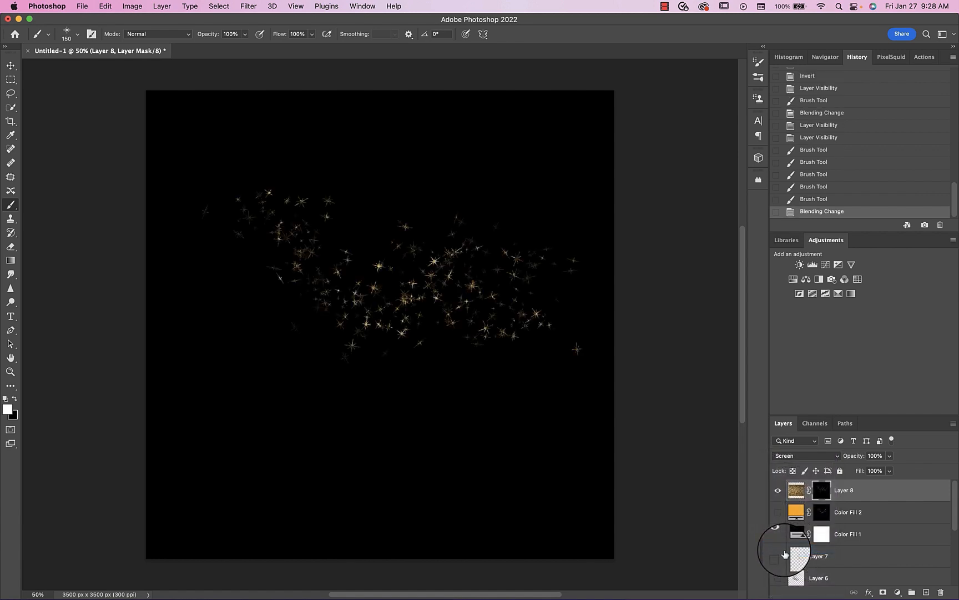
# - Compare the glitter and orange star layers by alternating their visibility, ending with only the orange one shown and selected
pyautogui.click(777, 490)
pyautogui.click(779, 513)
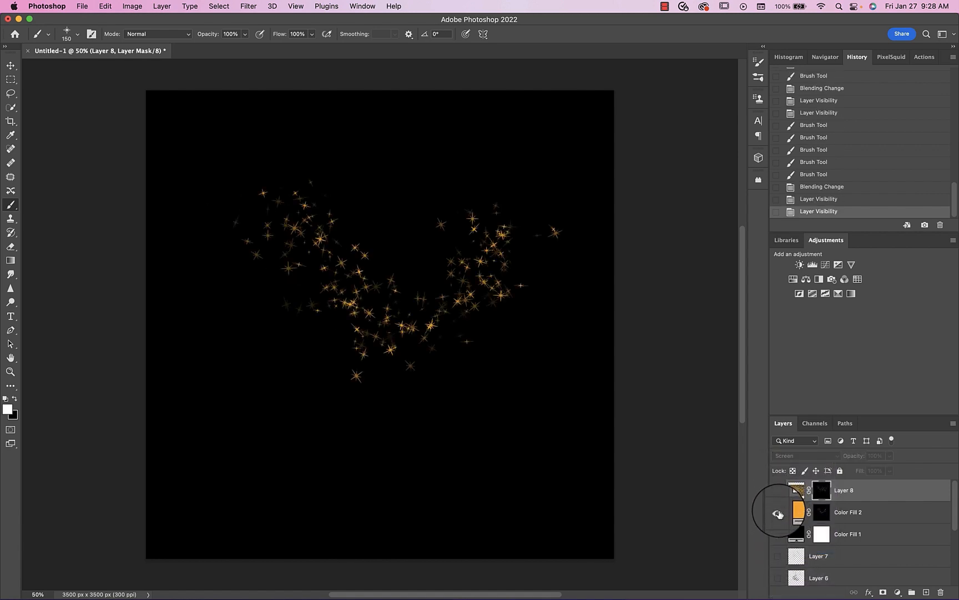
pyautogui.click(778, 513)
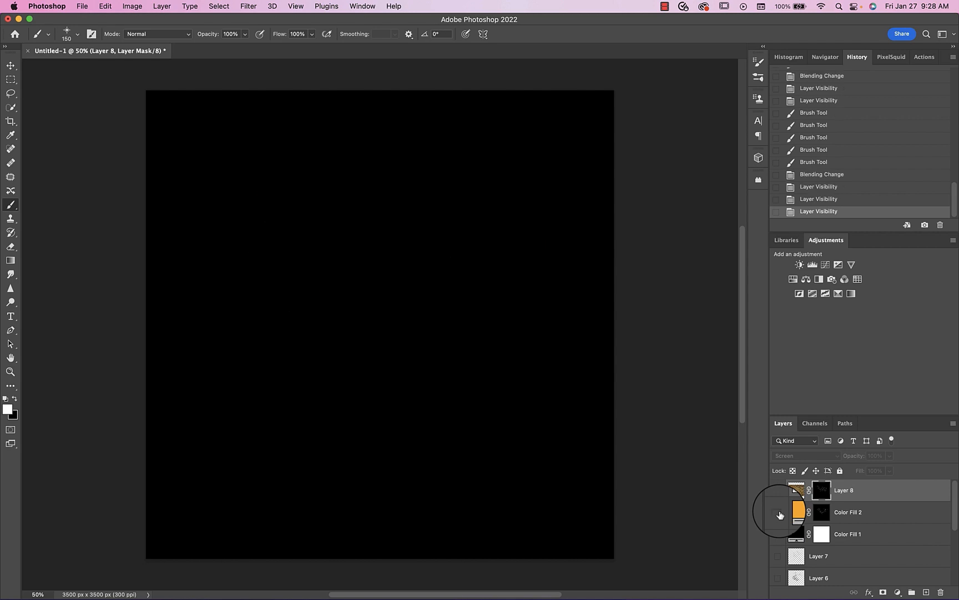
pyautogui.click(780, 490)
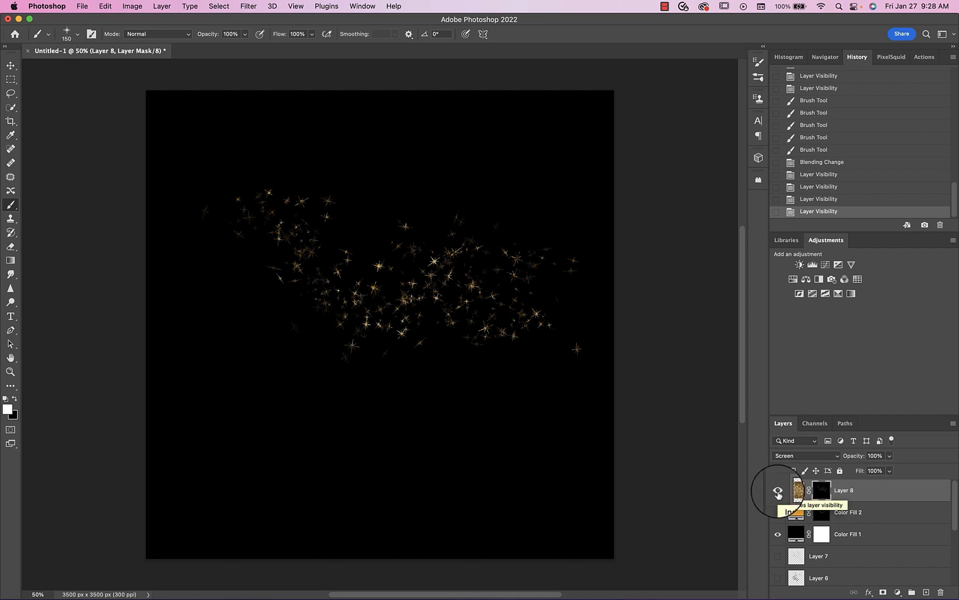
pyautogui.click(778, 491)
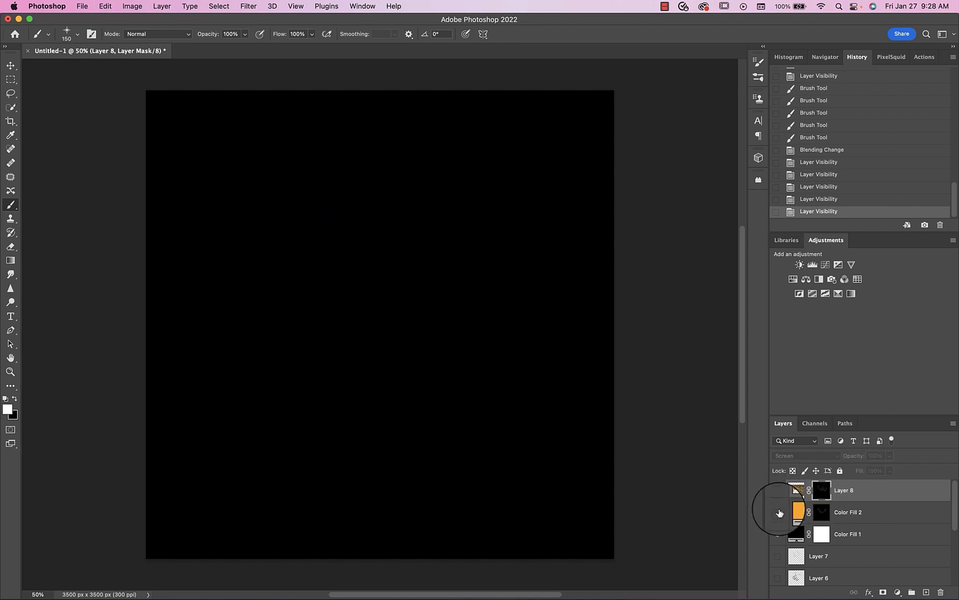
pyautogui.click(778, 514)
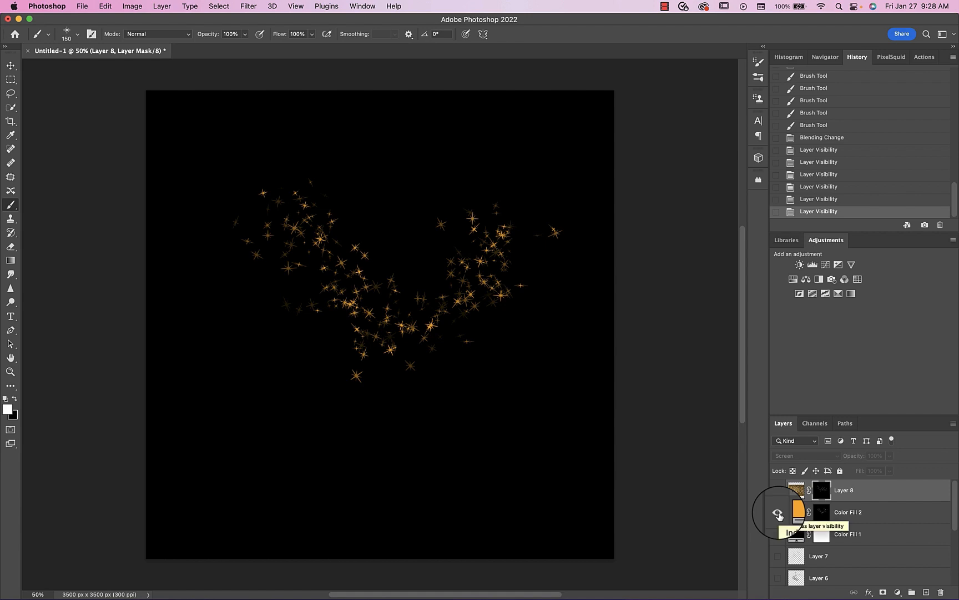
pyautogui.click(891, 516)
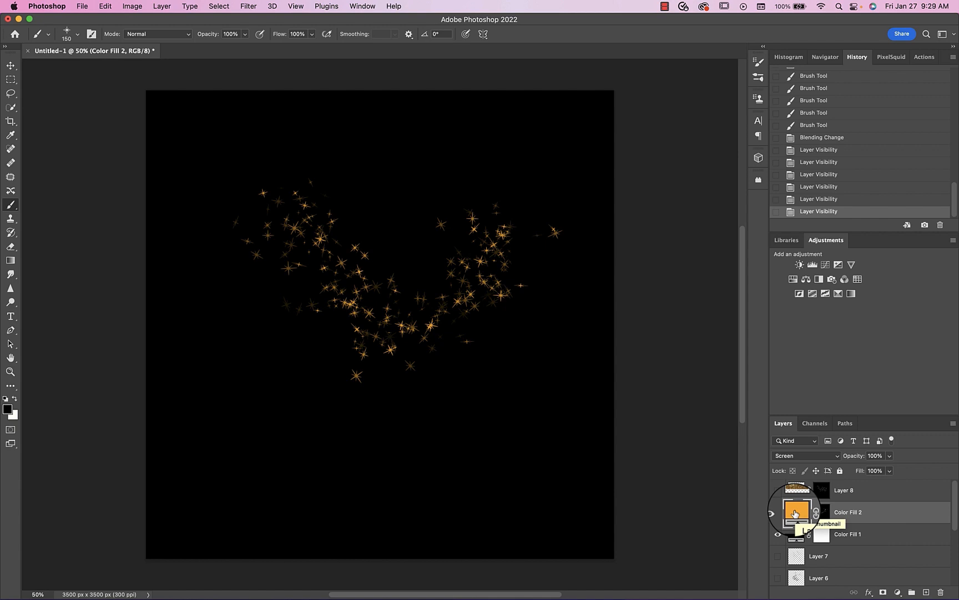
# - Toggle the glitter layer and the orange fill layer off and on to examine each star effect
pyautogui.click(776, 492)
pyautogui.click(776, 494)
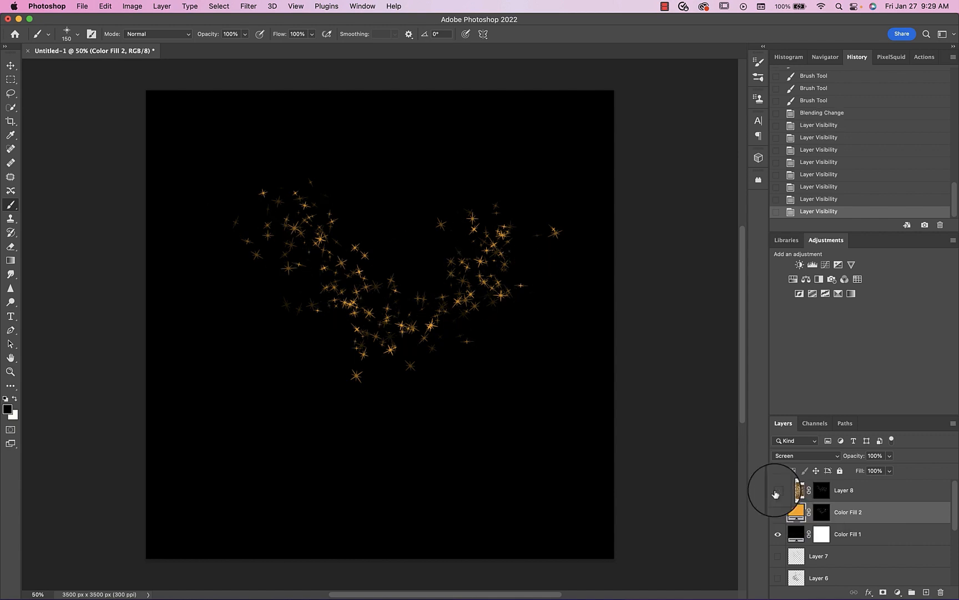
pyautogui.click(798, 491)
pyautogui.click(796, 512)
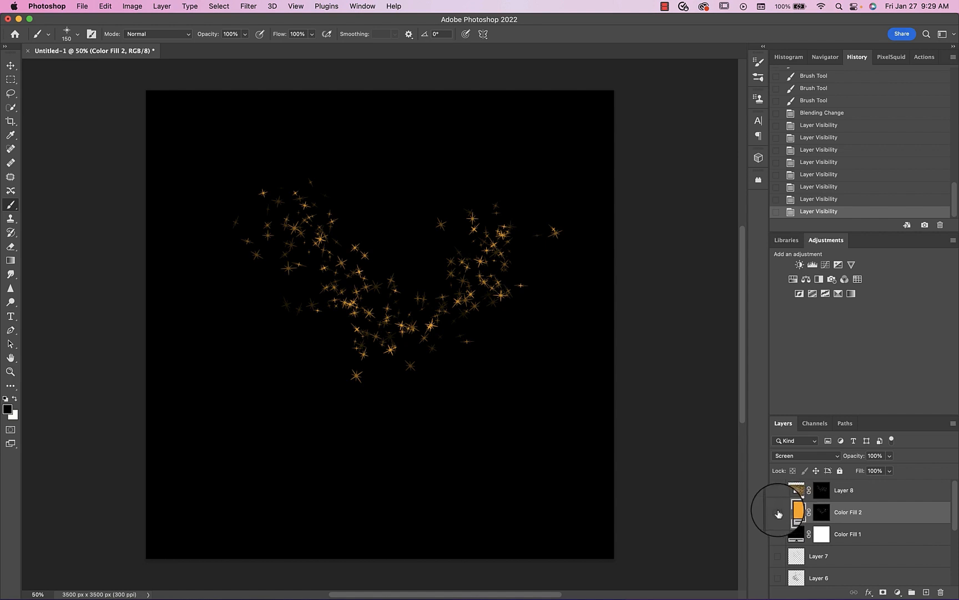
pyautogui.click(778, 513)
pyautogui.click(777, 512)
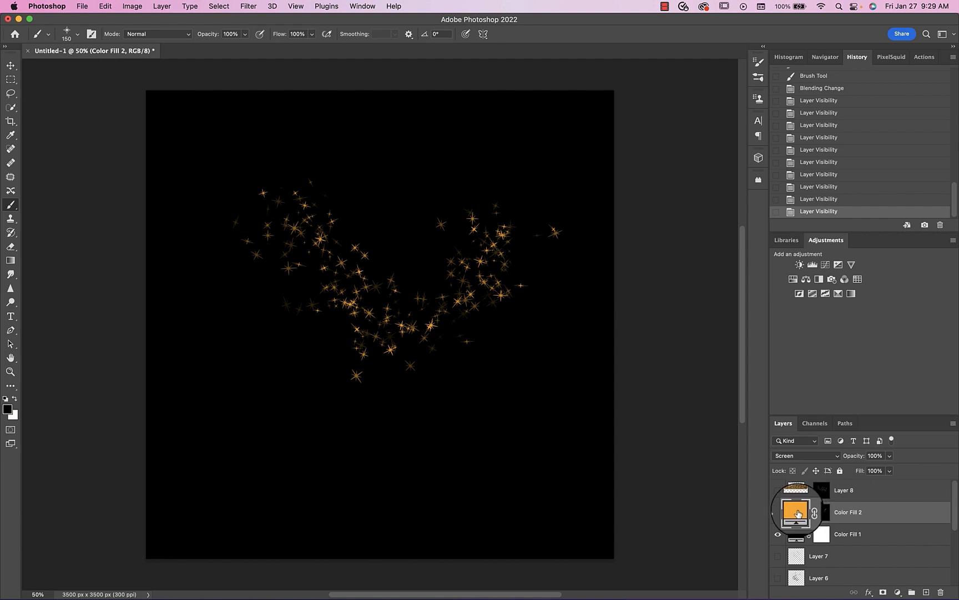
# - Duplicate the orange star layer, convert the copy to a smart object, and apply a slight Gaussian Blur as a glow
pyautogui.press('super+j')
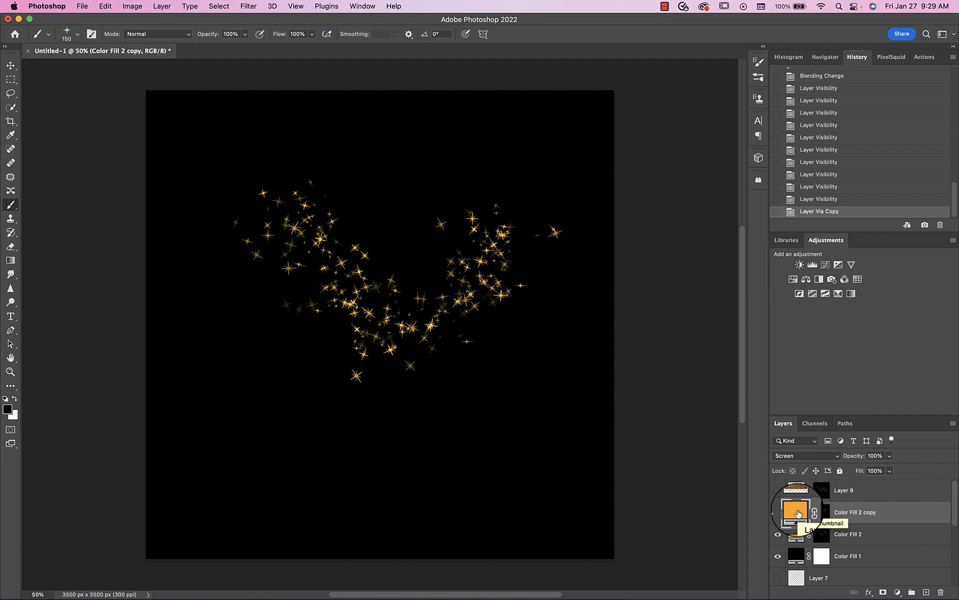
pyautogui.click(245, 6)
pyautogui.moveTo(256, 148)
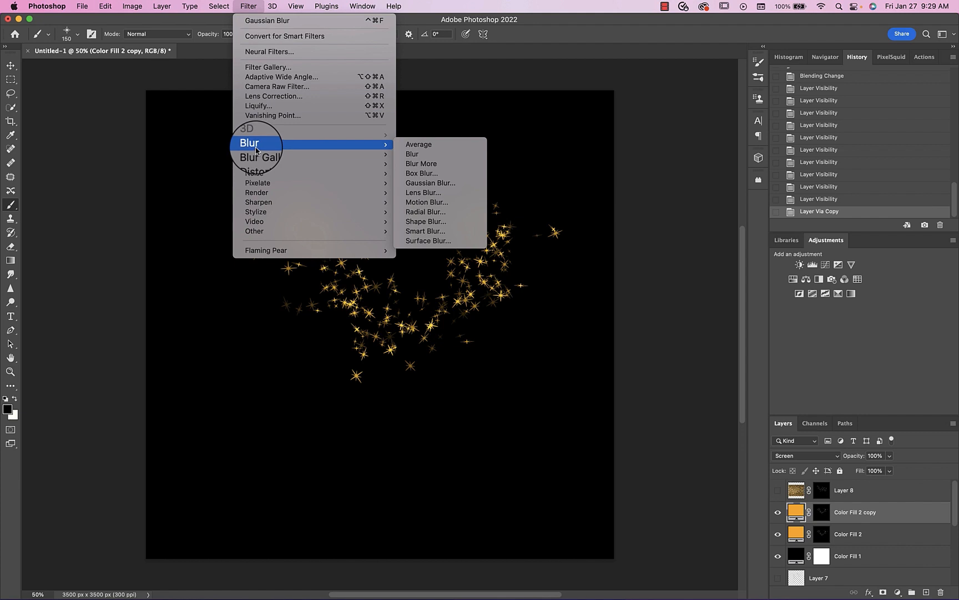
pyautogui.click(452, 183)
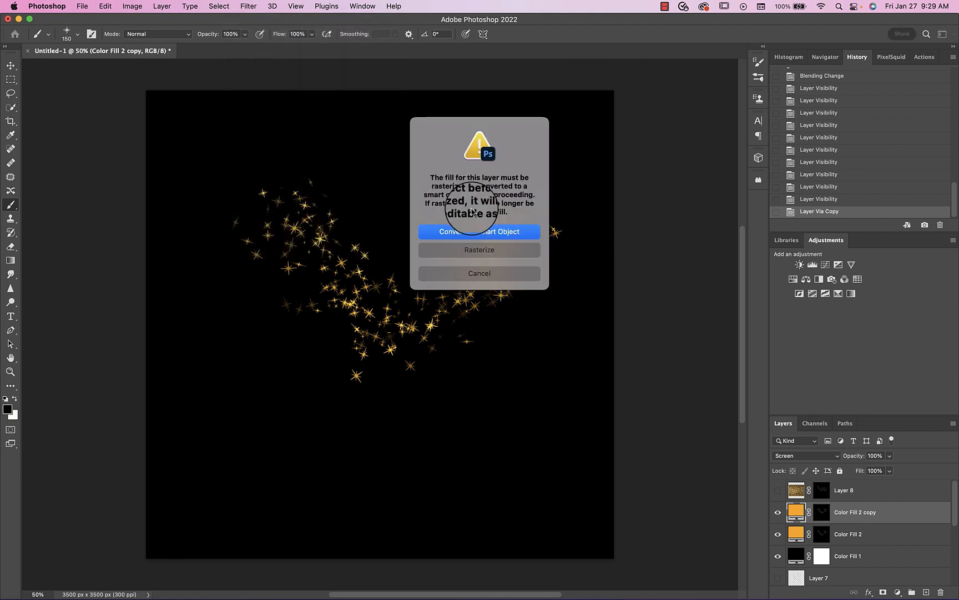
pyautogui.click(478, 229)
pyautogui.moveTo(698, 320); pyautogui.dragTo(700, 318)
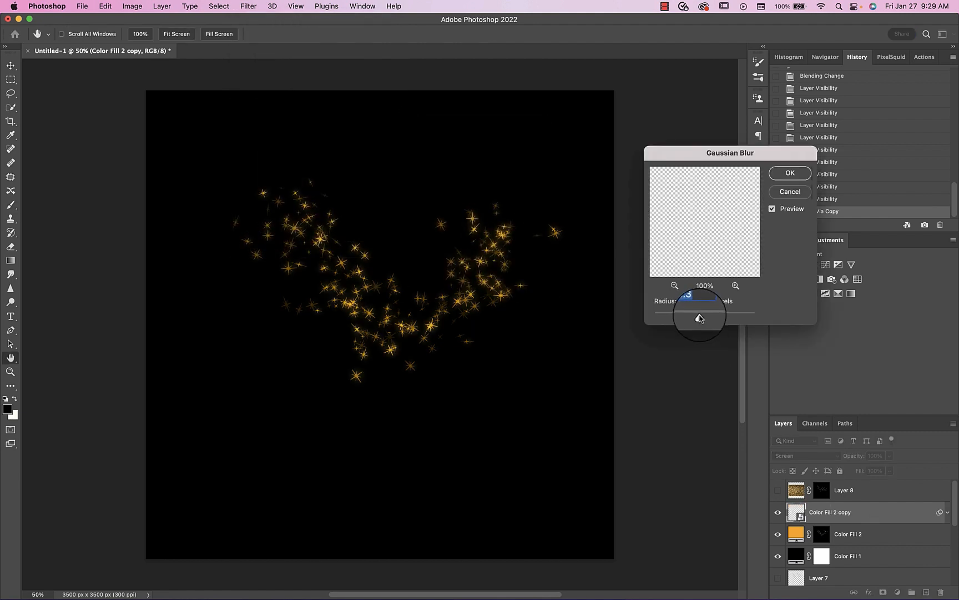
pyautogui.click(790, 173)
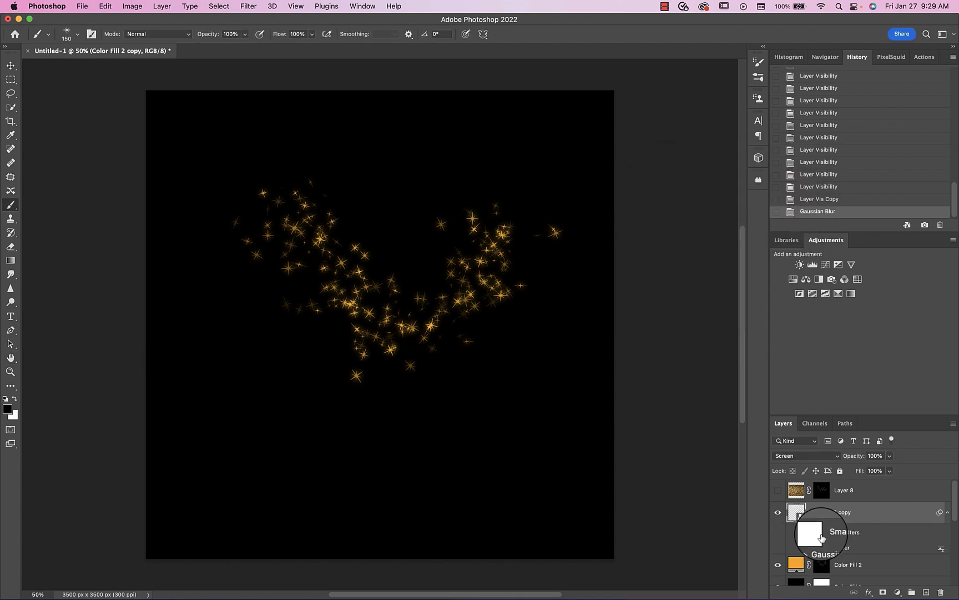
# - Change the black background fill layer's color to dark gray (323030)
pyautogui.scroll(-5, 792, 550)
pyautogui.doubleClick(796, 493)
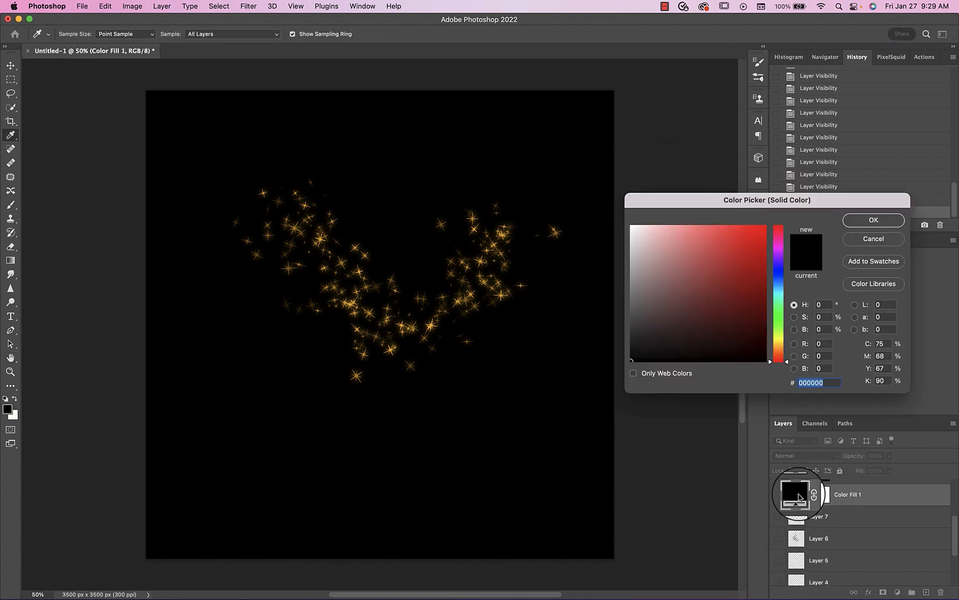
pyautogui.moveTo(673, 304)
pyautogui.mouseDown()
pyautogui.moveTo(643, 290)
pyautogui.moveTo(633, 333)
pyautogui.moveTo(688, 331)
pyautogui.moveTo(685, 321)
pyautogui.moveTo(658, 332)
pyautogui.moveTo(662, 317)
pyautogui.mouseUp()
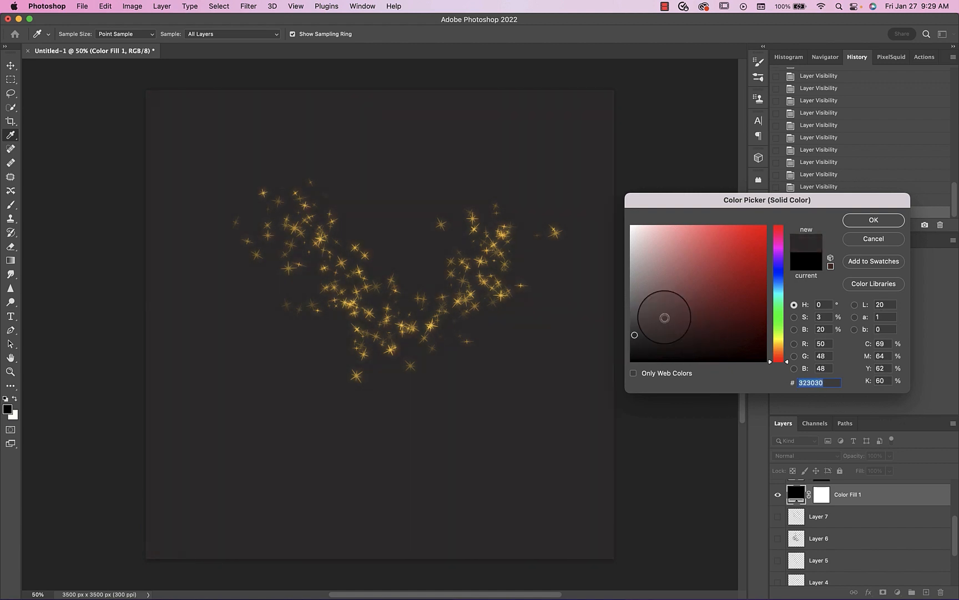
pyautogui.click(874, 220)
# - Compare the stars with and without the blurred copy, and review that copy's Screen blend mode
pyautogui.scroll(3, 794, 499)
pyautogui.click(778, 508)
pyautogui.click(778, 510)
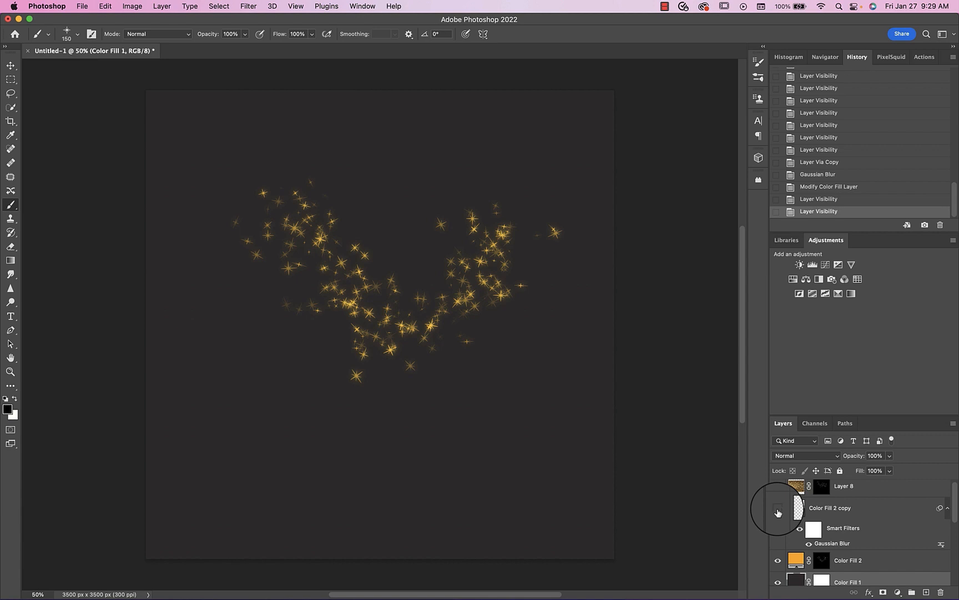
pyautogui.click(778, 510)
pyautogui.click(798, 508)
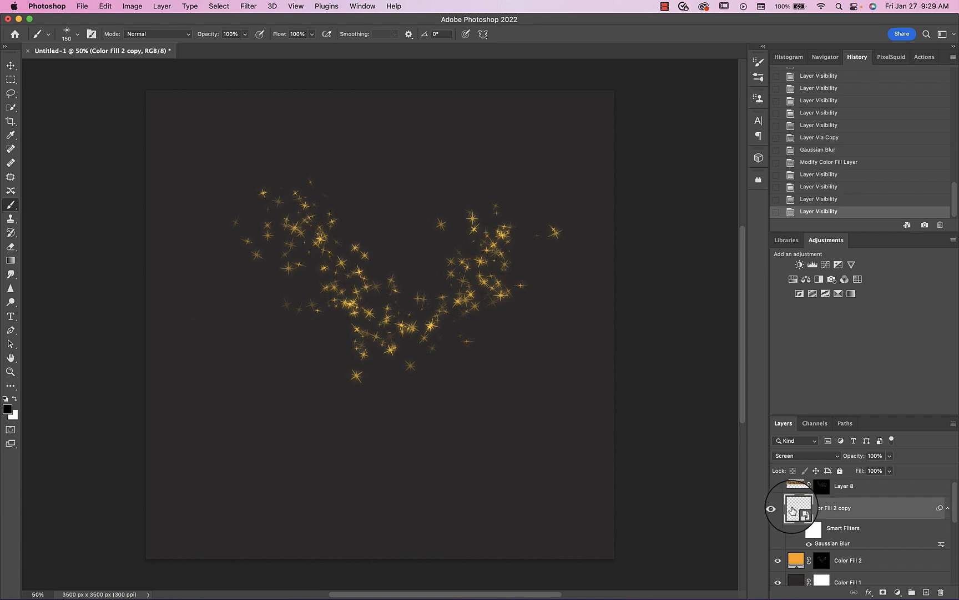
pyautogui.click(787, 460)
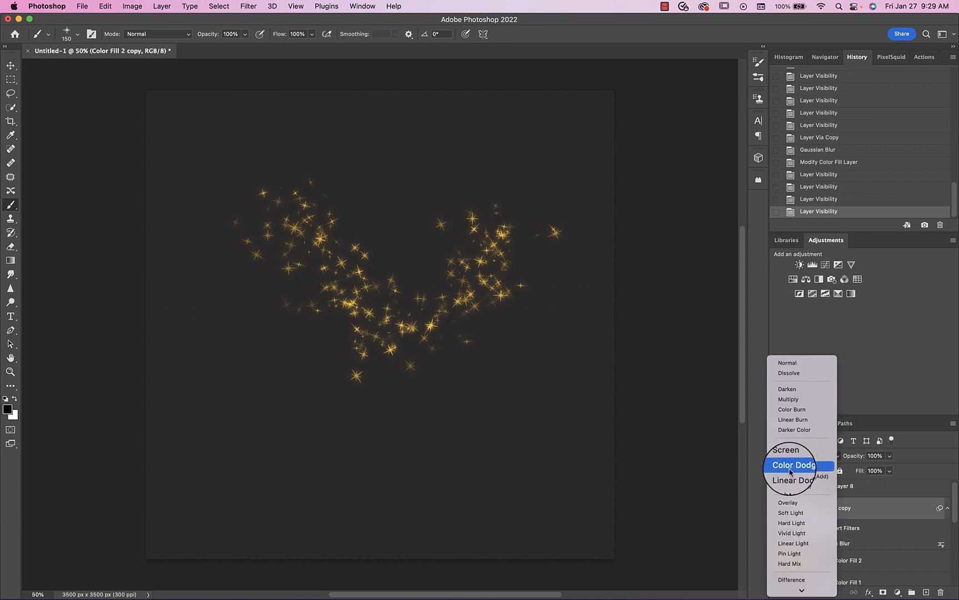
pyautogui.click(791, 461)
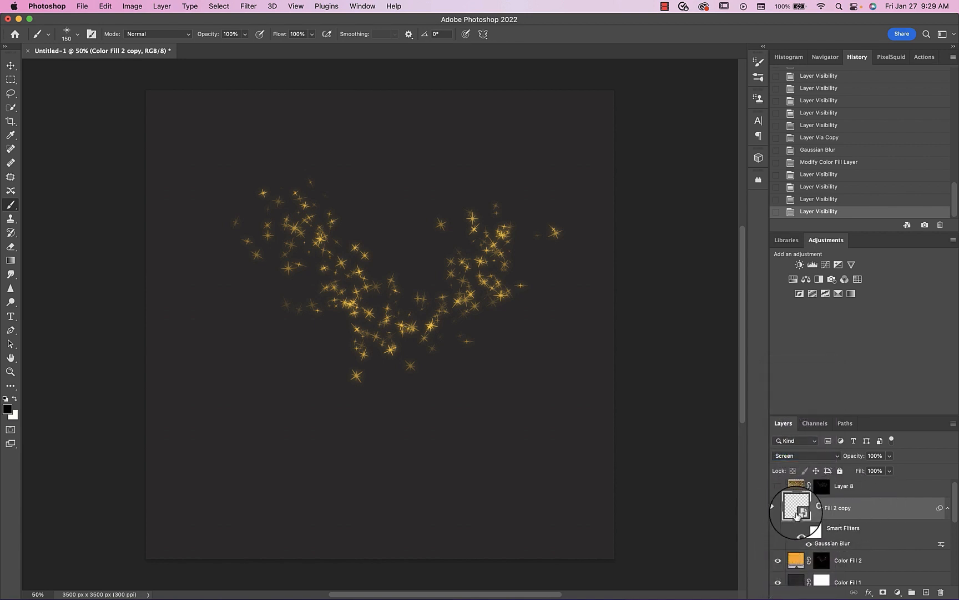
# - Hide the blurred copy, add a new layer above the orange fill layer, and clip it to that layer
pyautogui.click(783, 503)
pyautogui.click(794, 563)
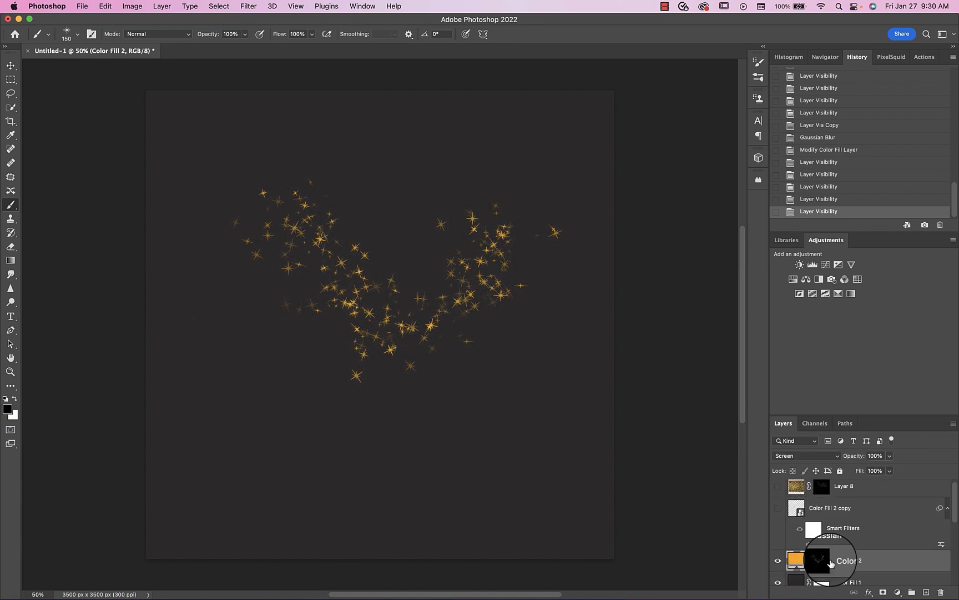
pyautogui.click(926, 593)
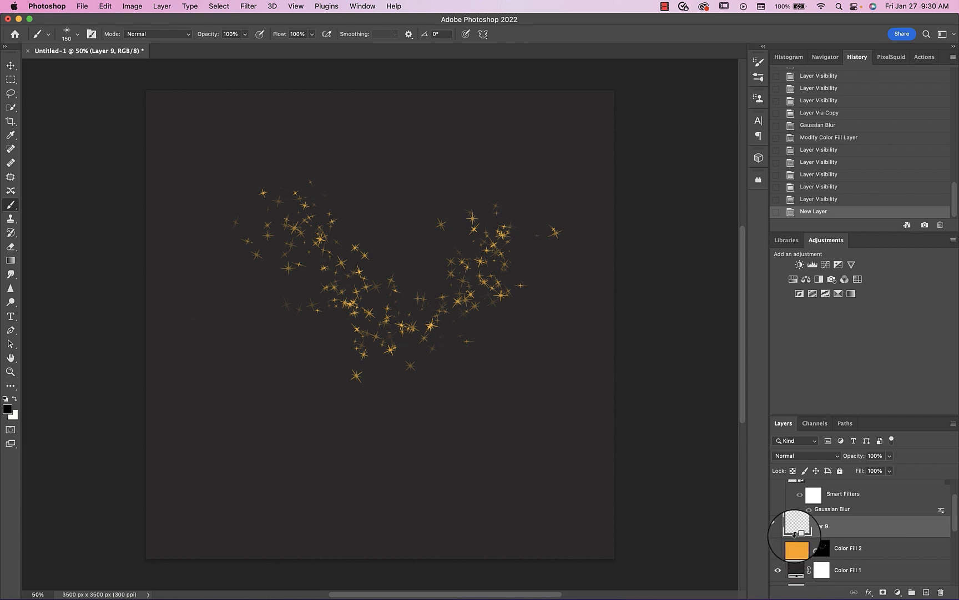
pyautogui.keyDown('alt'); pyautogui.click(795, 536); pyautogui.keyUp('alt')
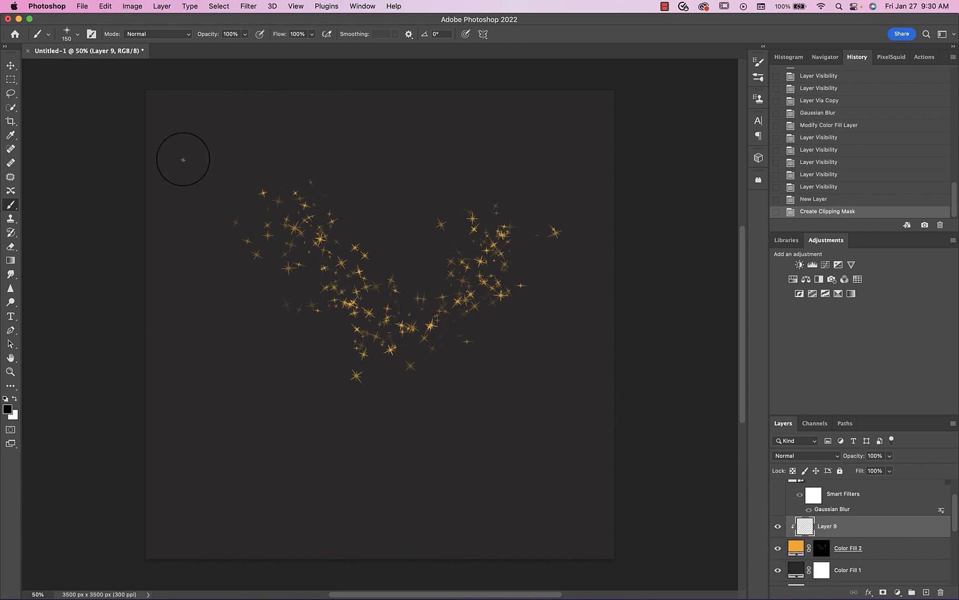
# - Load the Gradient tool with a multicolor blue, red and yellow preset from the Legacy Gradients
pyautogui.click(11, 260)
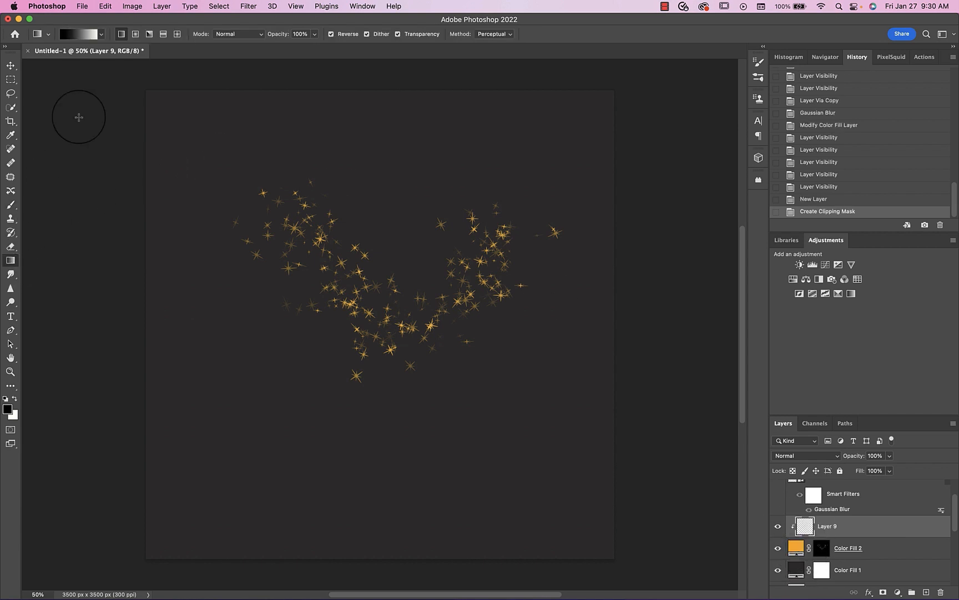
pyautogui.click(75, 36)
pyautogui.scroll(-3, 535, 206)
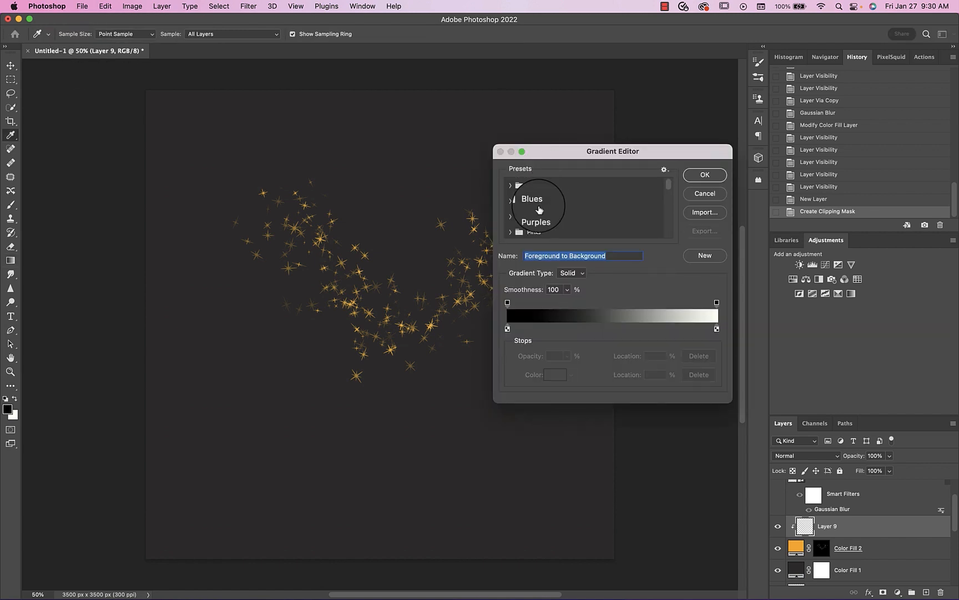
pyautogui.scroll(-4, 537, 208)
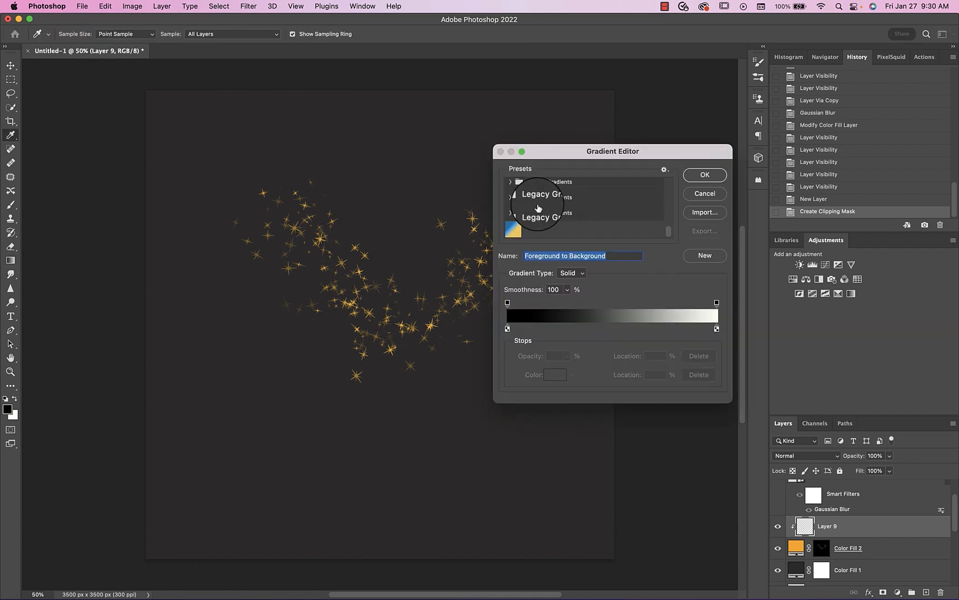
pyautogui.scroll(1, 538, 208)
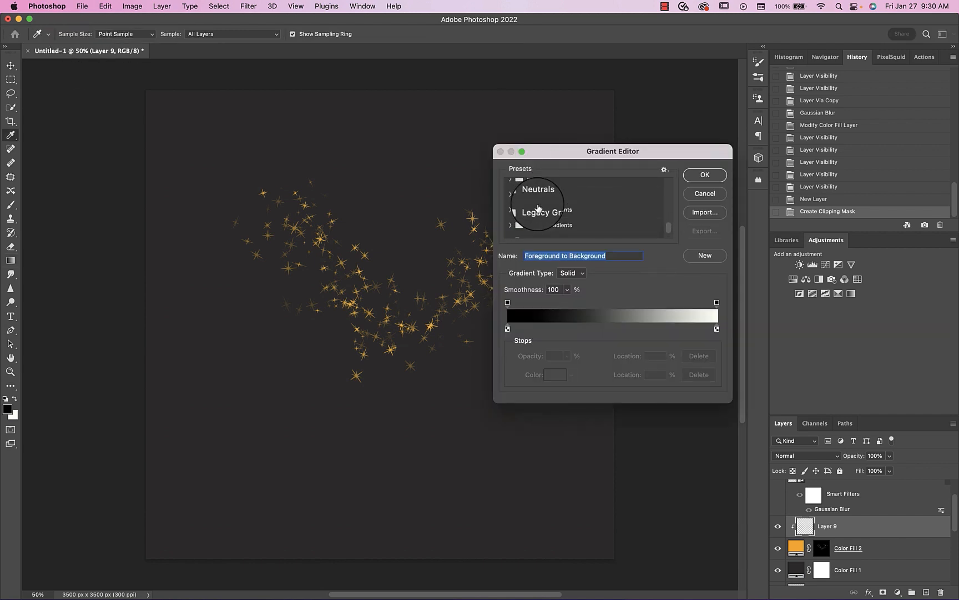
pyautogui.click(508, 224)
pyautogui.scroll(1, 509, 228)
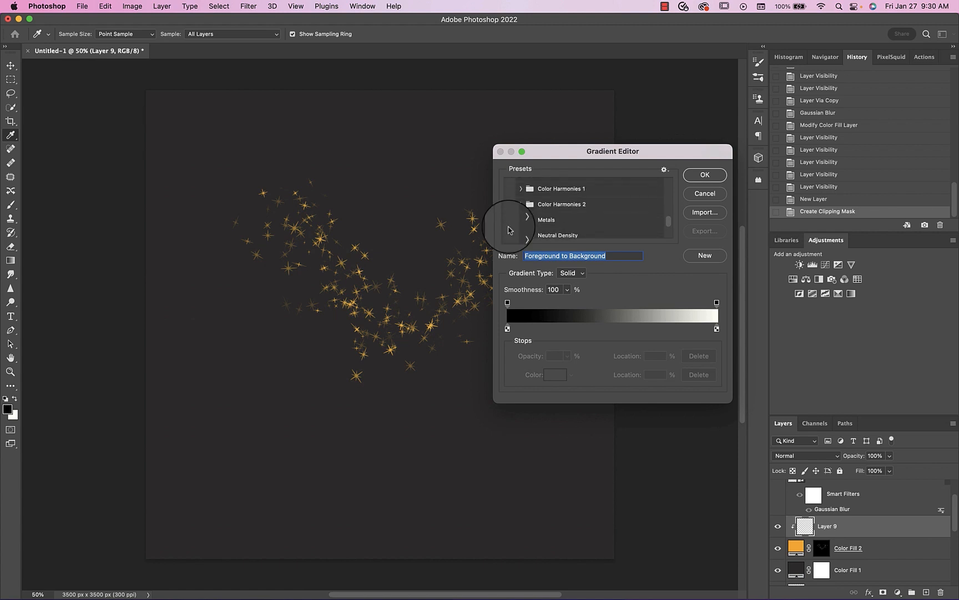
pyautogui.click(521, 202)
pyautogui.click(561, 201)
pyautogui.click(704, 175)
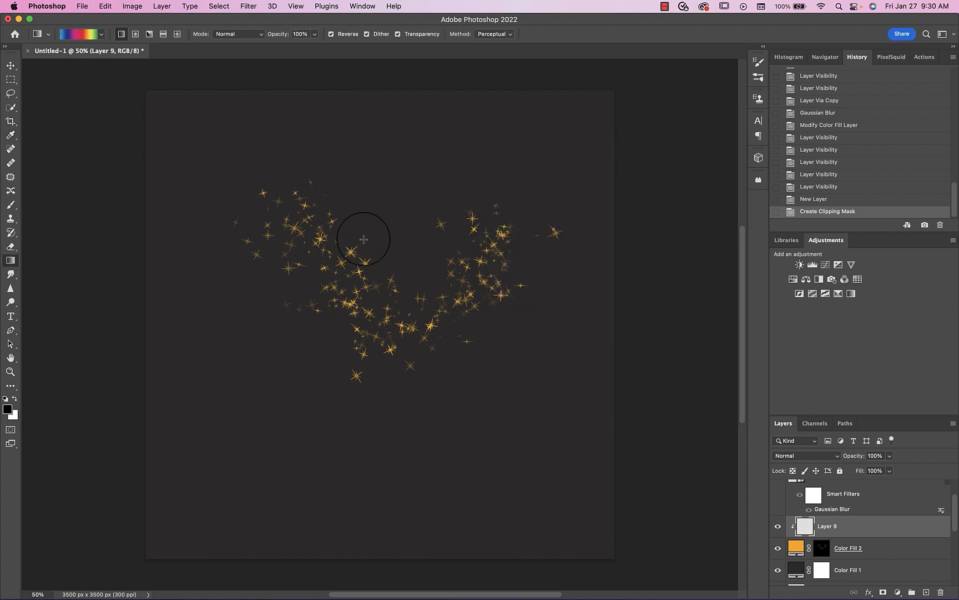
# - Draw the multicolor gradient over the stars on the clipped layer in varying directions, ending with a nearly horizontal right-to-left sweep
pyautogui.moveTo(235, 179)
pyautogui.mouseDown()
pyautogui.moveTo(490, 352)
pyautogui.moveTo(570, 435)
pyautogui.mouseUp()
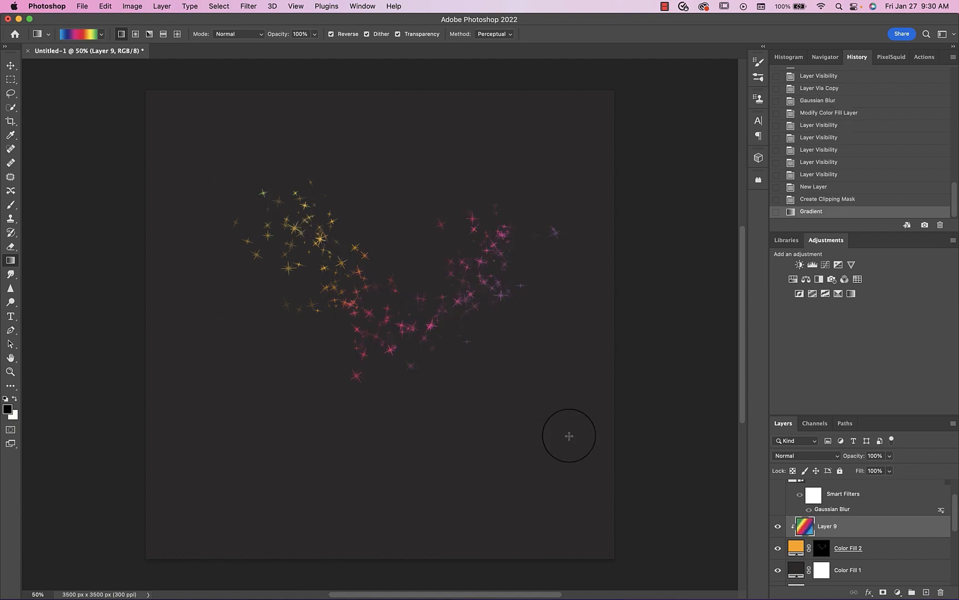
pyautogui.moveTo(558, 176); pyautogui.dragTo(333, 398)
pyautogui.moveTo(452, 318); pyautogui.dragTo(204, 286)
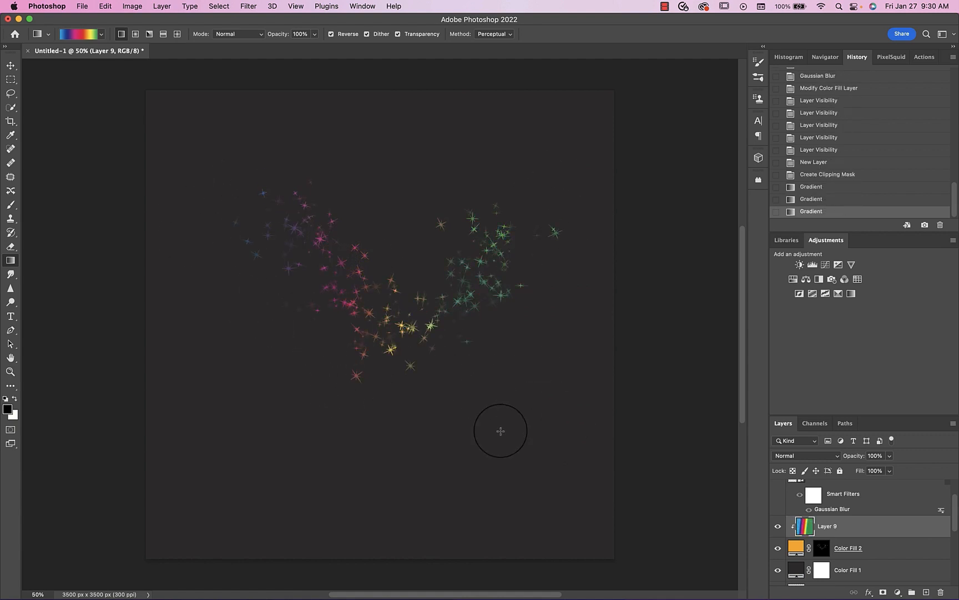
# - Set the clipped gradient layer's blend mode to Color and lower its fill to 73%
pyautogui.click(808, 456)
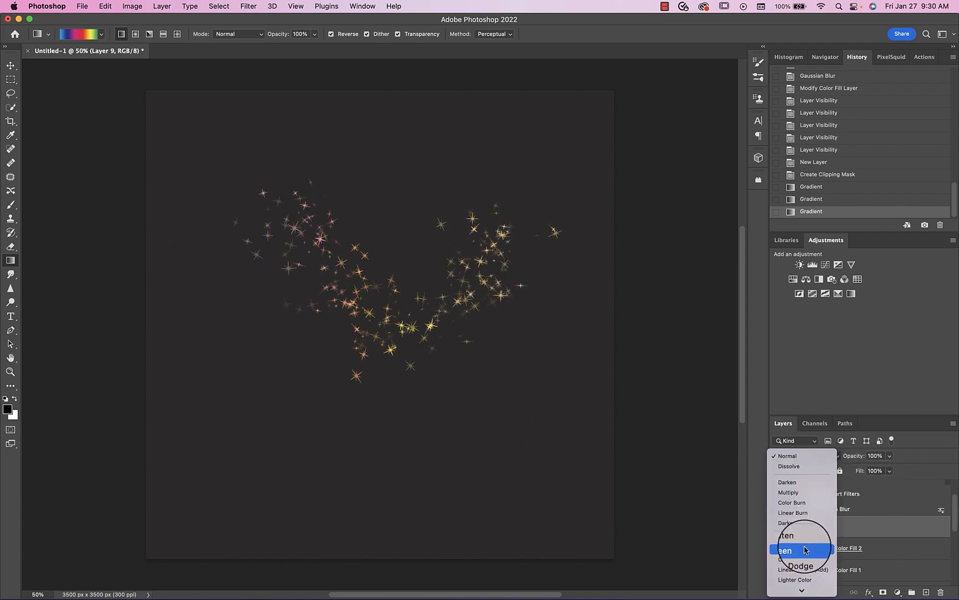
pyautogui.scroll(-5, 807, 558)
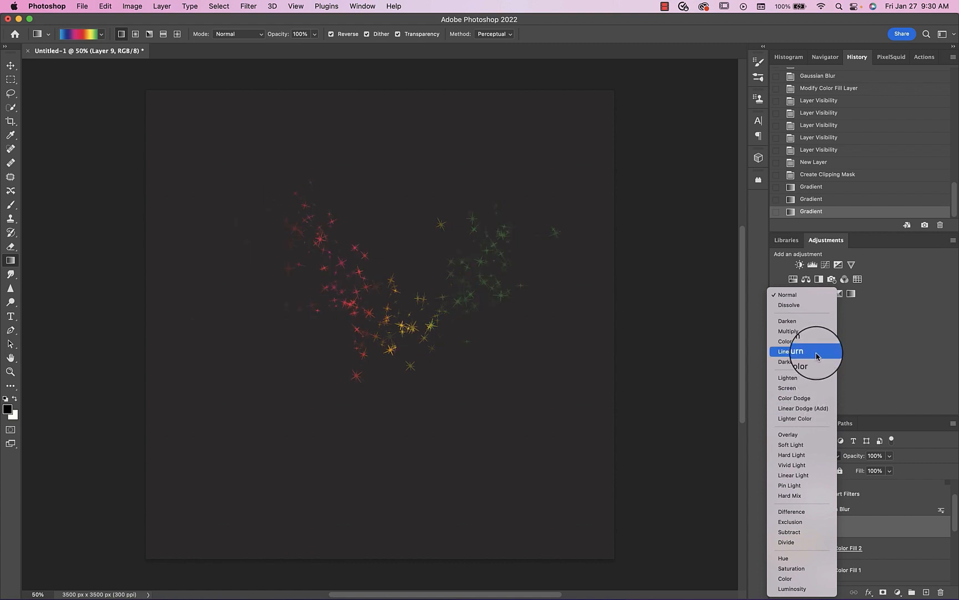
pyautogui.click(812, 583)
pyautogui.click(891, 470)
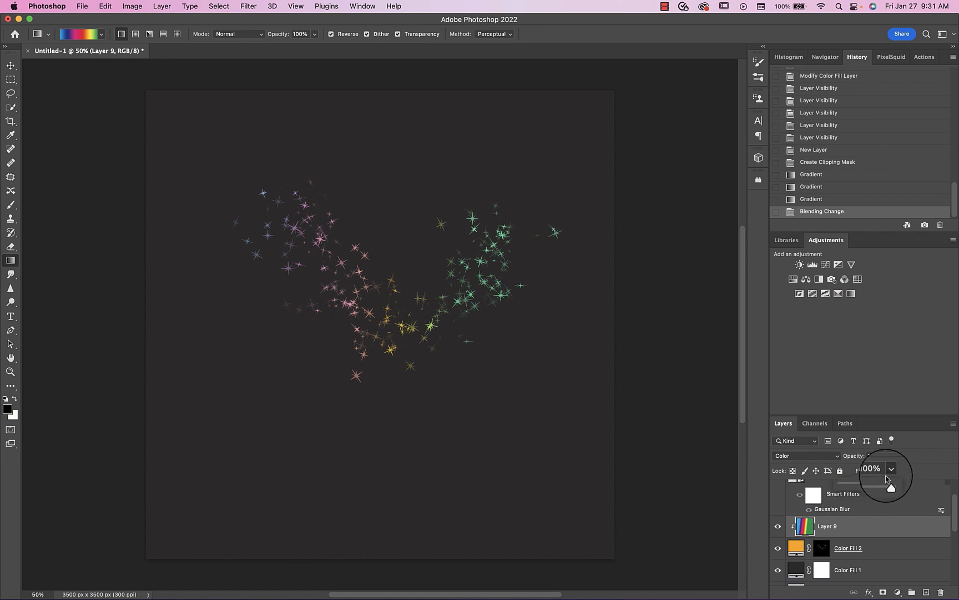
pyautogui.moveTo(890, 486)
pyautogui.mouseDown()
pyautogui.moveTo(859, 486)
pyautogui.moveTo(877, 486)
pyautogui.mouseUp()
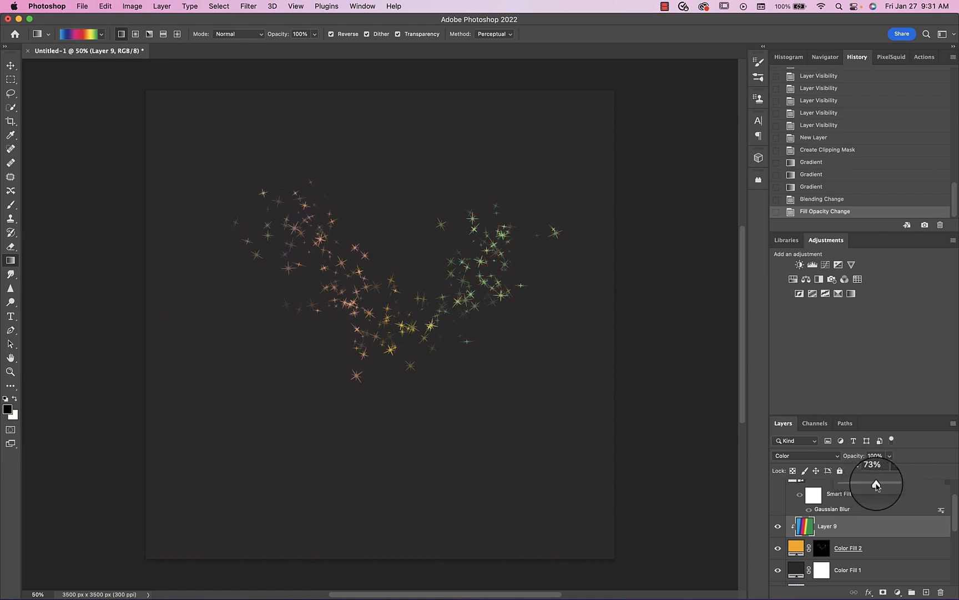
# - Merge the gradient layer with the orange fill layer and set the merged star layer's blend mode to Screen
pyautogui.click(797, 549)
pyautogui.press('b')
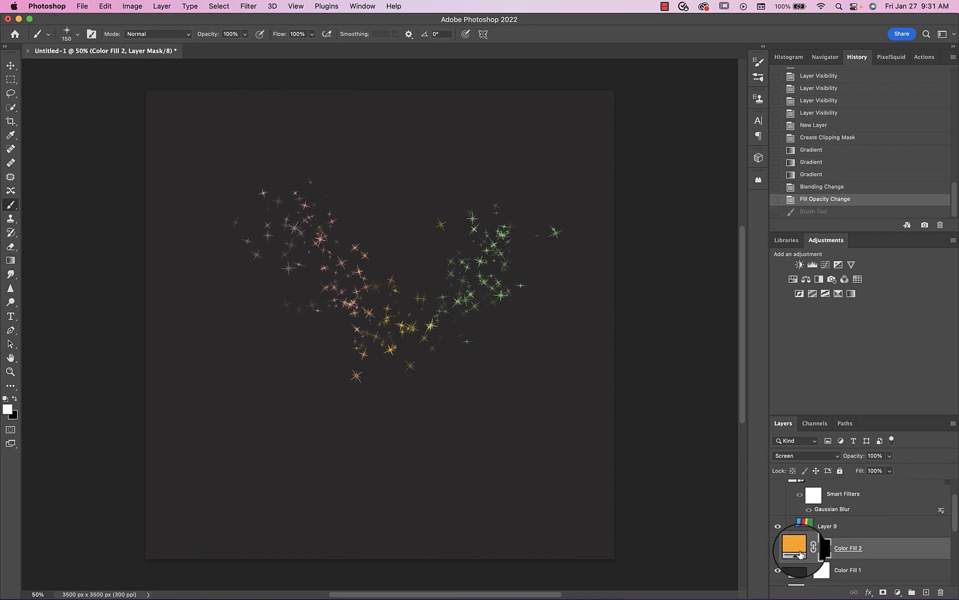
pyautogui.keyDown('shift'); pyautogui.click(806, 525); pyautogui.keyUp('shift')
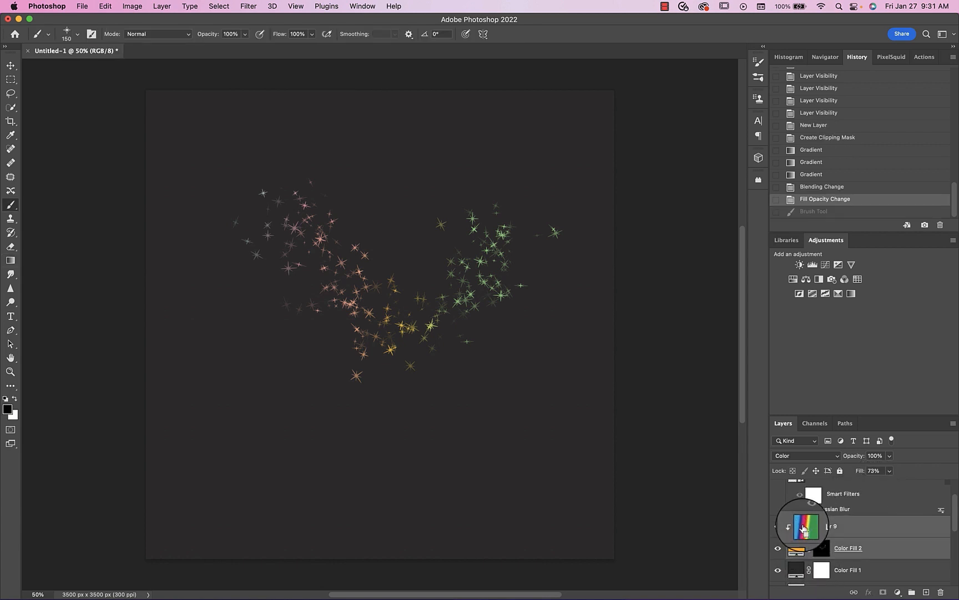
pyautogui.press('super+e')
pyautogui.click(789, 456)
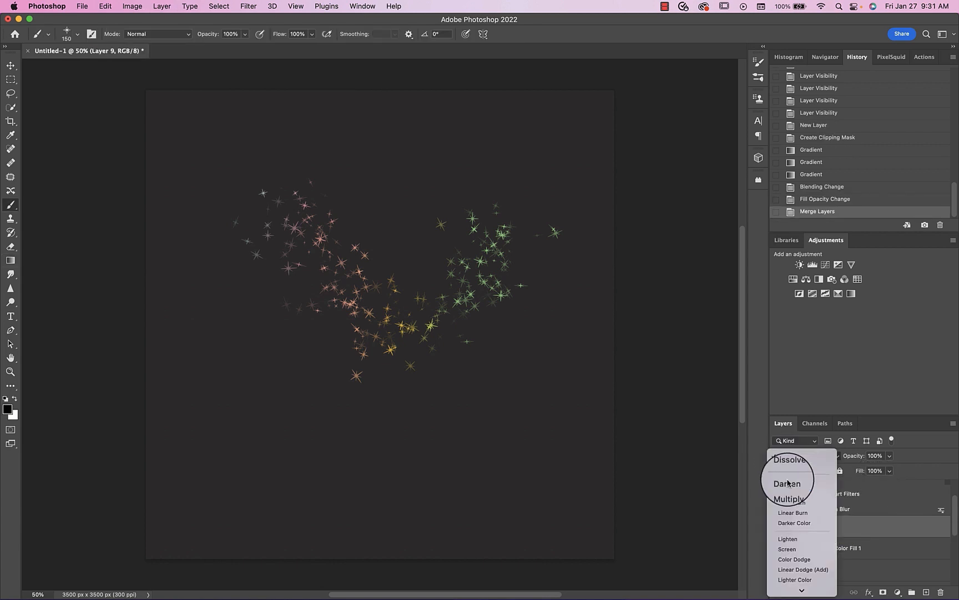
pyautogui.click(822, 549)
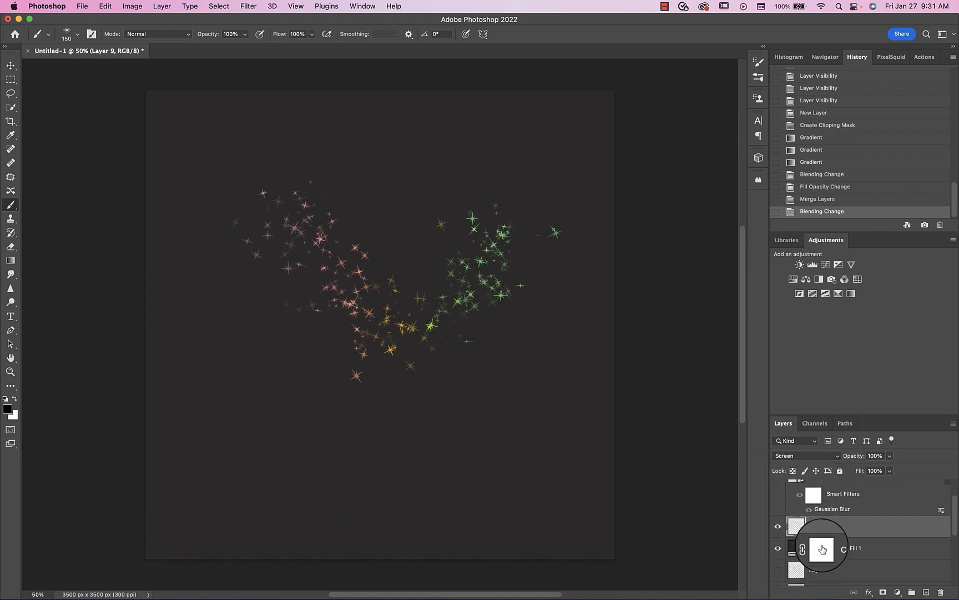
# - Add an Outer Glow to the merged star layer with a 2% spread and 21 px size
pyautogui.scroll(2, 798, 528)
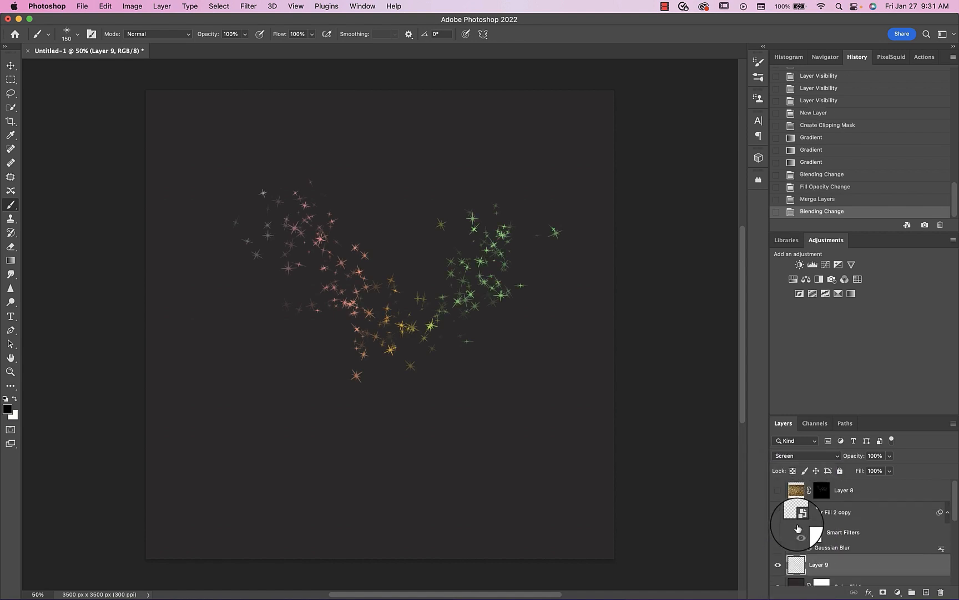
pyautogui.scroll(-2, 797, 528)
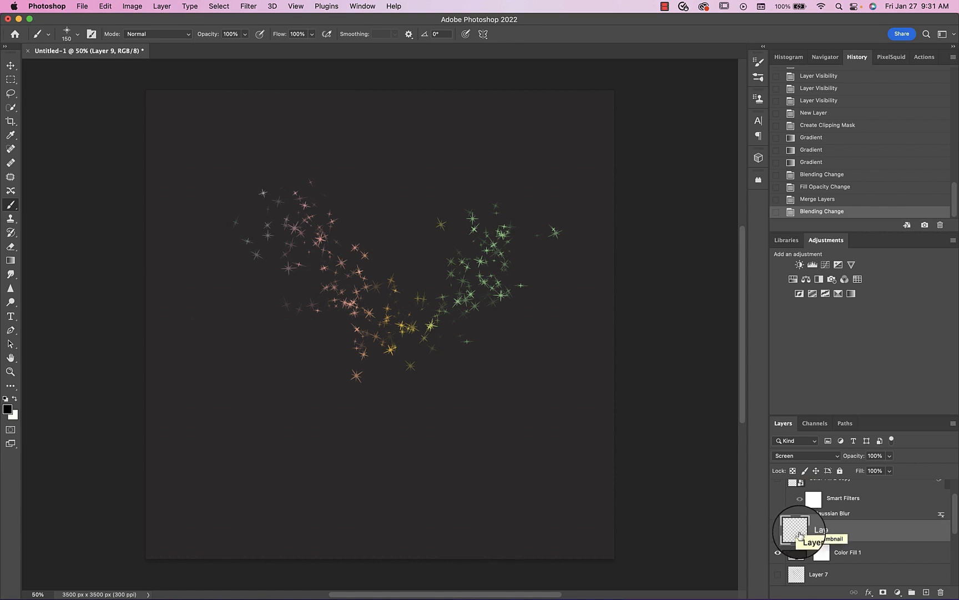
pyautogui.doubleClick(867, 534)
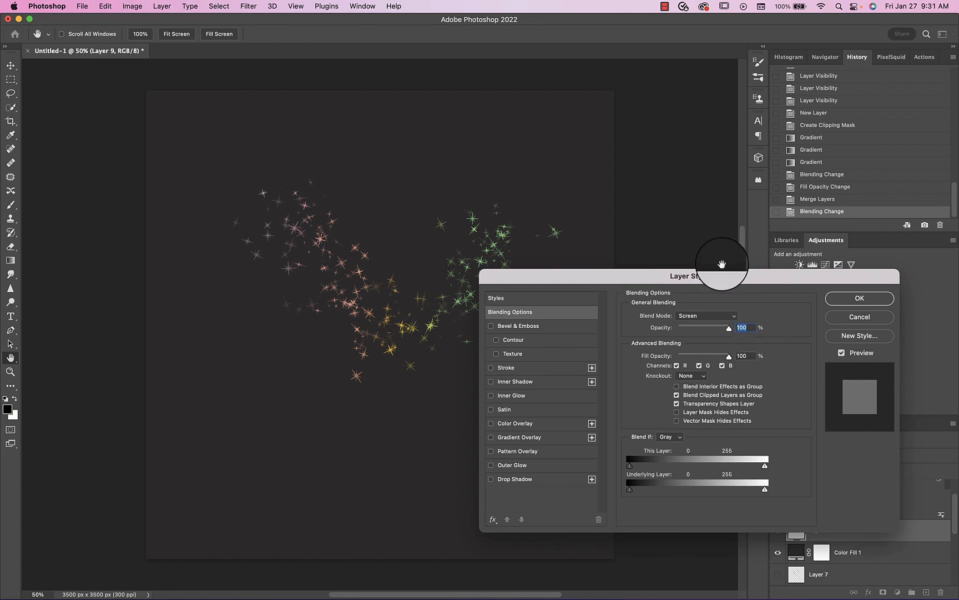
pyautogui.moveTo(725, 276); pyautogui.dragTo(781, 248)
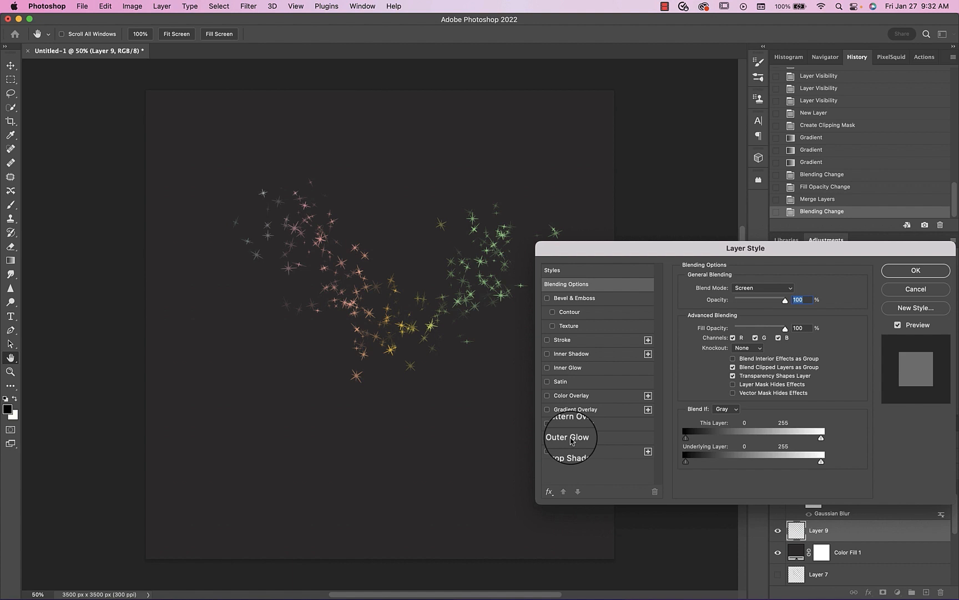
pyautogui.click(548, 437)
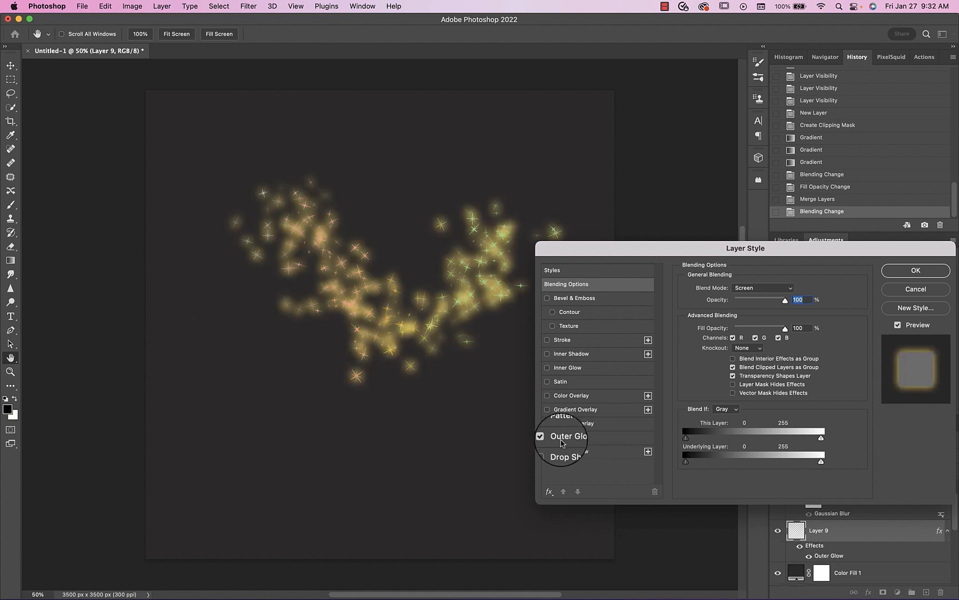
pyautogui.click(561, 438)
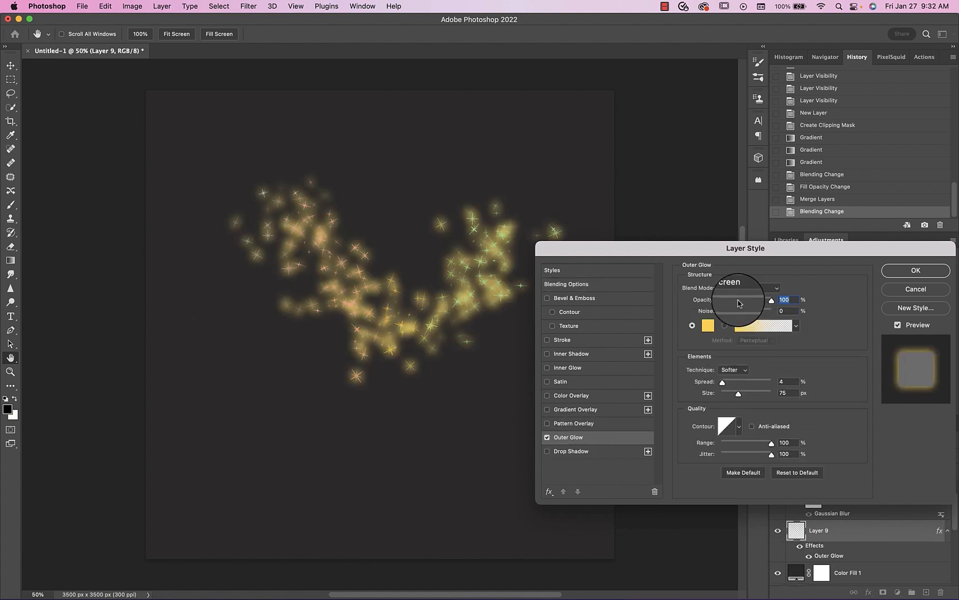
pyautogui.moveTo(738, 394); pyautogui.dragTo(726, 396)
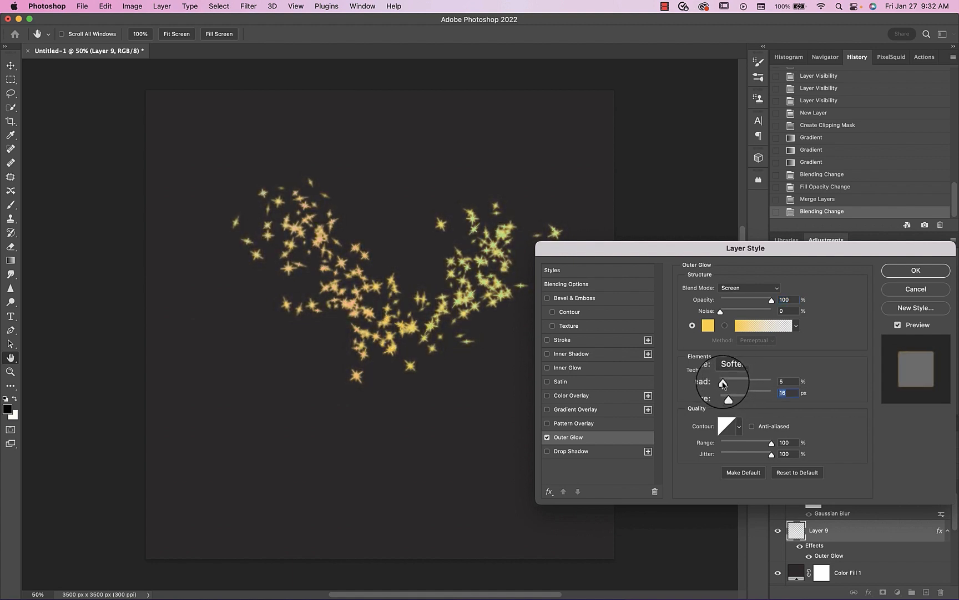
pyautogui.moveTo(723, 382)
pyautogui.mouseDown()
pyautogui.moveTo(737, 383)
pyautogui.moveTo(723, 382)
pyautogui.mouseUp()
pyautogui.moveTo(728, 394); pyautogui.dragTo(729, 396)
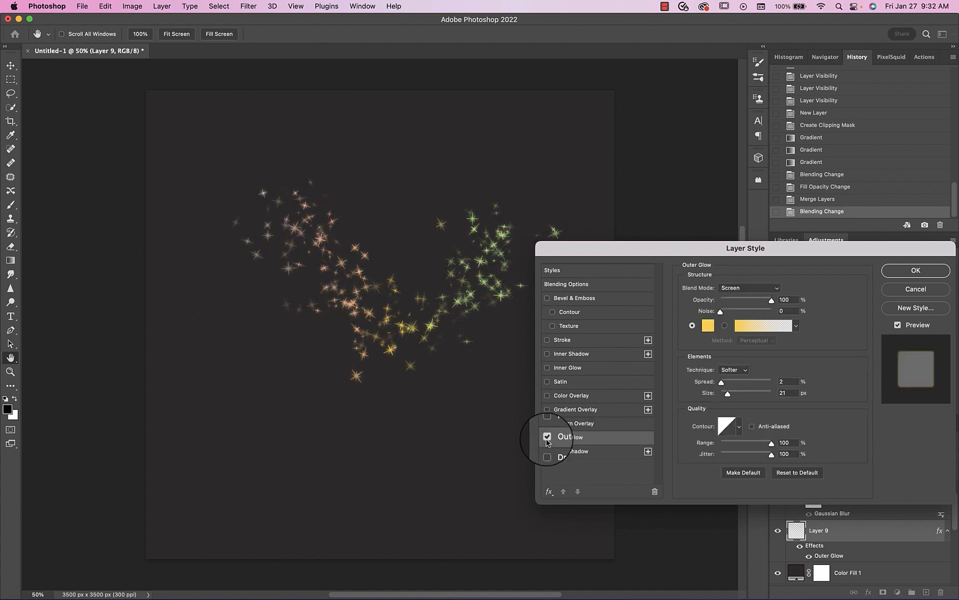
# - Keep the Outer Glow on Screen blending and change its color to light peach
pyautogui.click(728, 288)
pyautogui.click(728, 300)
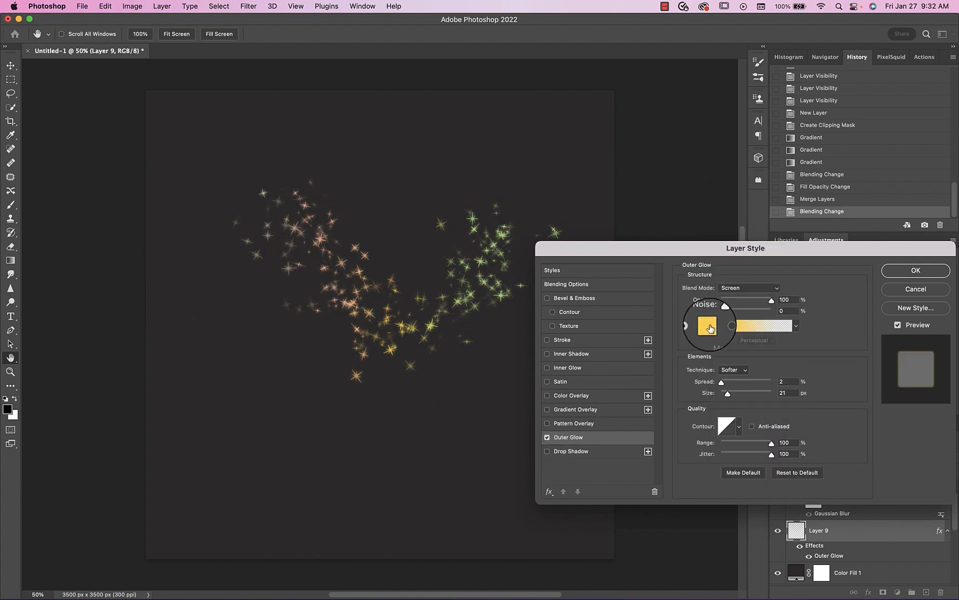
pyautogui.click(708, 326)
pyautogui.moveTo(682, 231); pyautogui.dragTo(662, 228)
pyautogui.moveTo(779, 340)
pyautogui.mouseDown()
pyautogui.moveTo(778, 275)
pyautogui.moveTo(779, 353)
pyautogui.mouseUp()
pyautogui.moveTo(696, 233); pyautogui.dragTo(683, 226)
pyautogui.click(855, 222)
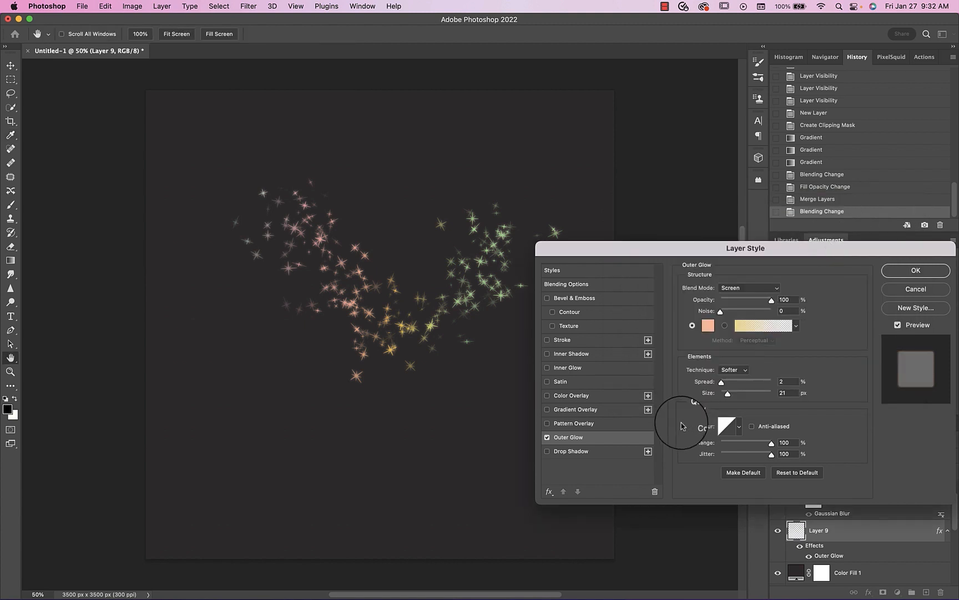
# - Try a yellow Inner Glow on the stars, comparing Edge and Center sources, with Center and 100% noise
pyautogui.click(547, 368)
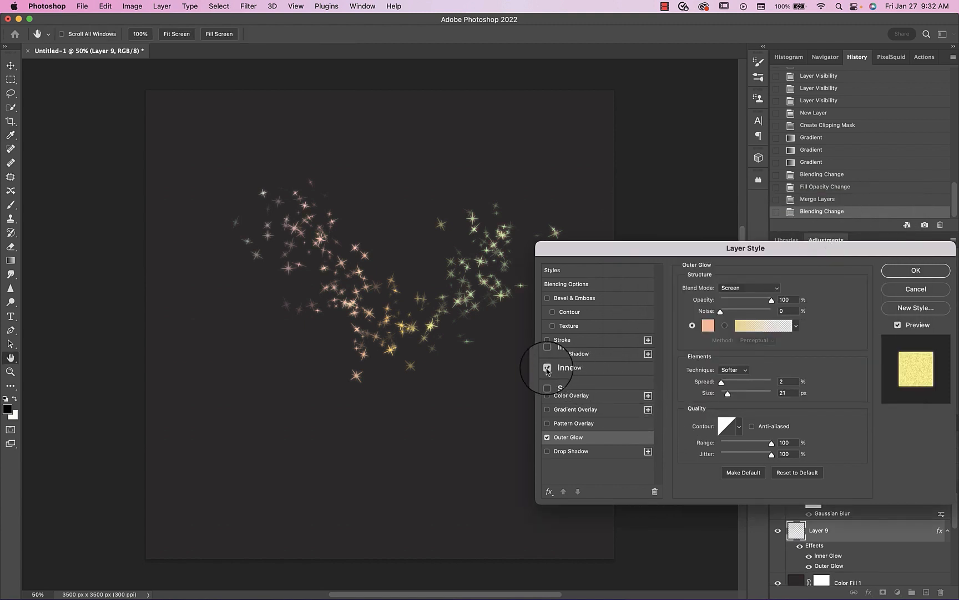
pyautogui.click(563, 371)
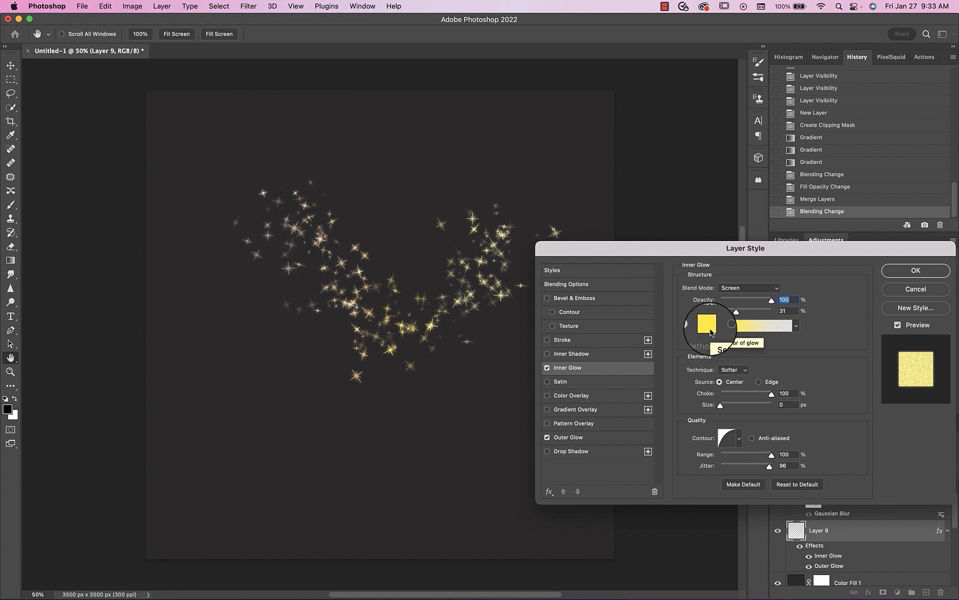
pyautogui.click(758, 382)
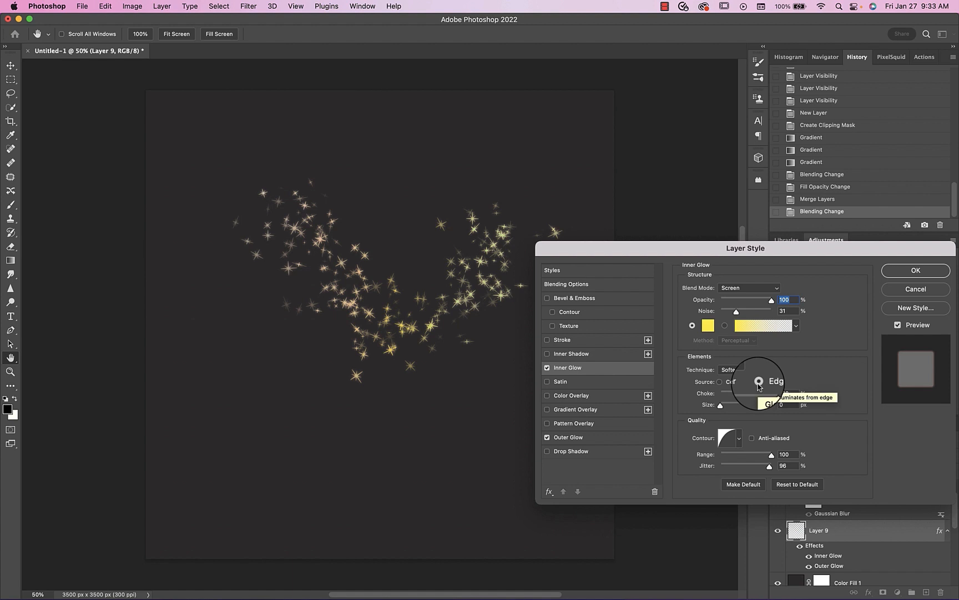
pyautogui.click(720, 382)
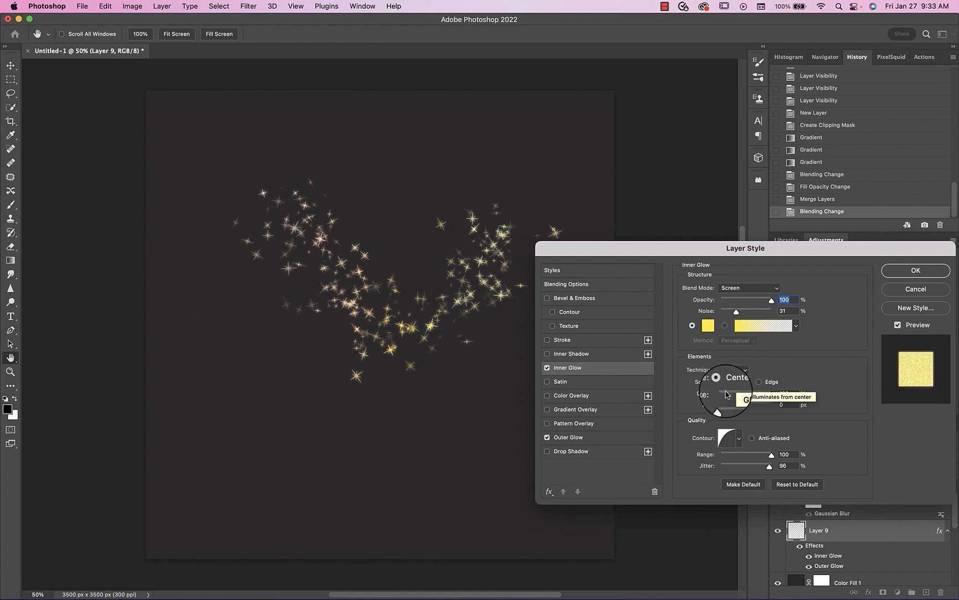
pyautogui.moveTo(747, 311); pyautogui.dragTo(774, 314)
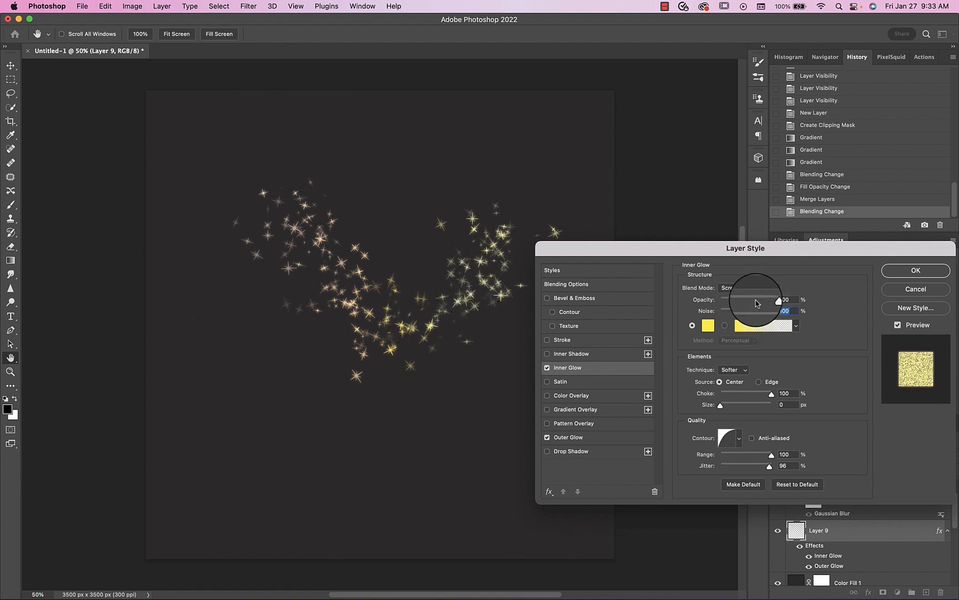
# - Set the Outer Glow's noise to 25% and turn off the Inner Glow
pyautogui.click(572, 439)
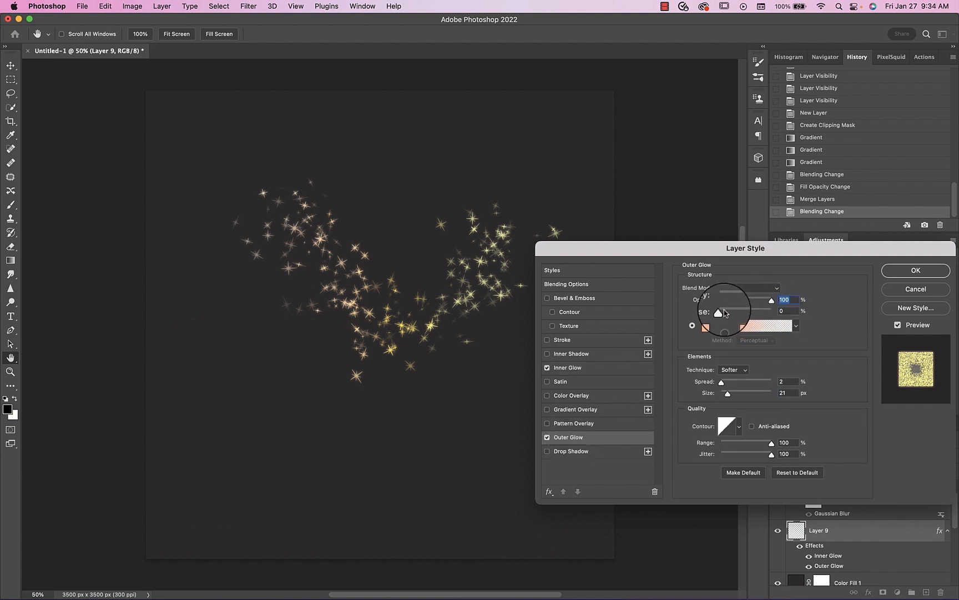
pyautogui.moveTo(725, 313)
pyautogui.mouseDown()
pyautogui.moveTo(761, 313)
pyautogui.moveTo(714, 314)
pyautogui.moveTo(730, 314)
pyautogui.moveTo(722, 318)
pyautogui.mouseUp()
pyautogui.click(547, 368)
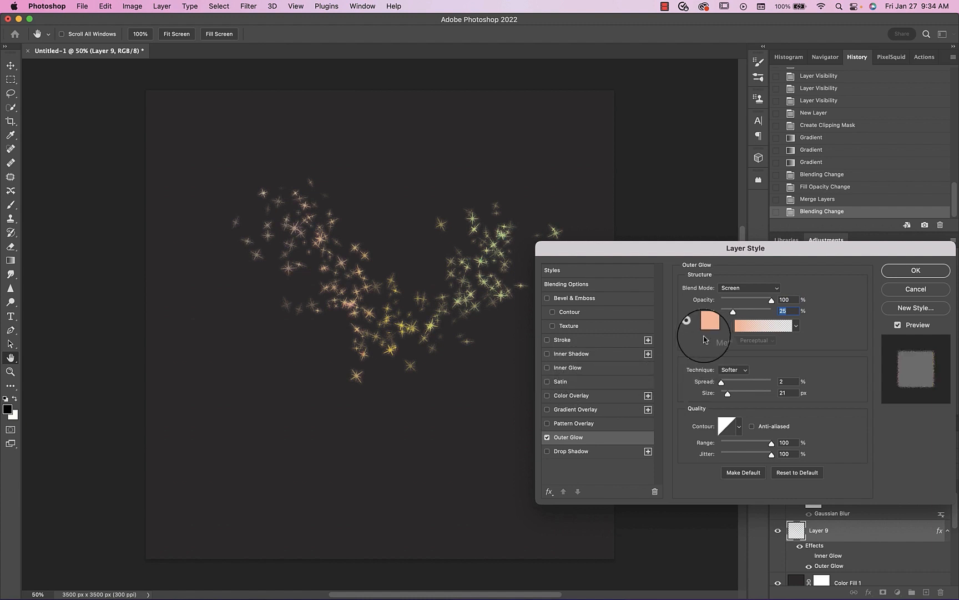
# - Try a copper radial Gradient Overlay and a Bevel & Emboss on the stars, and turn both off
pyautogui.click(590, 412)
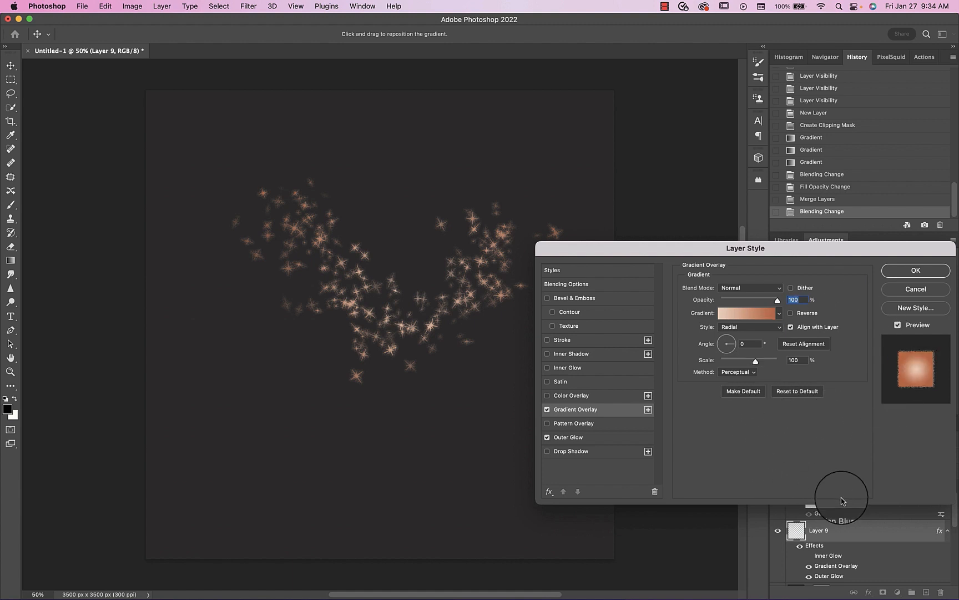
pyautogui.click(547, 410)
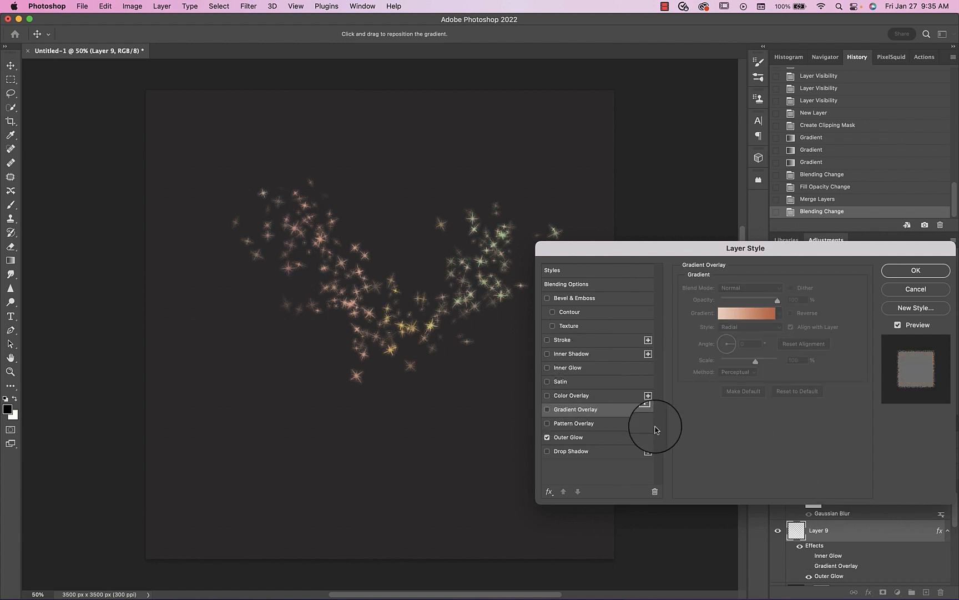
pyautogui.click(547, 298)
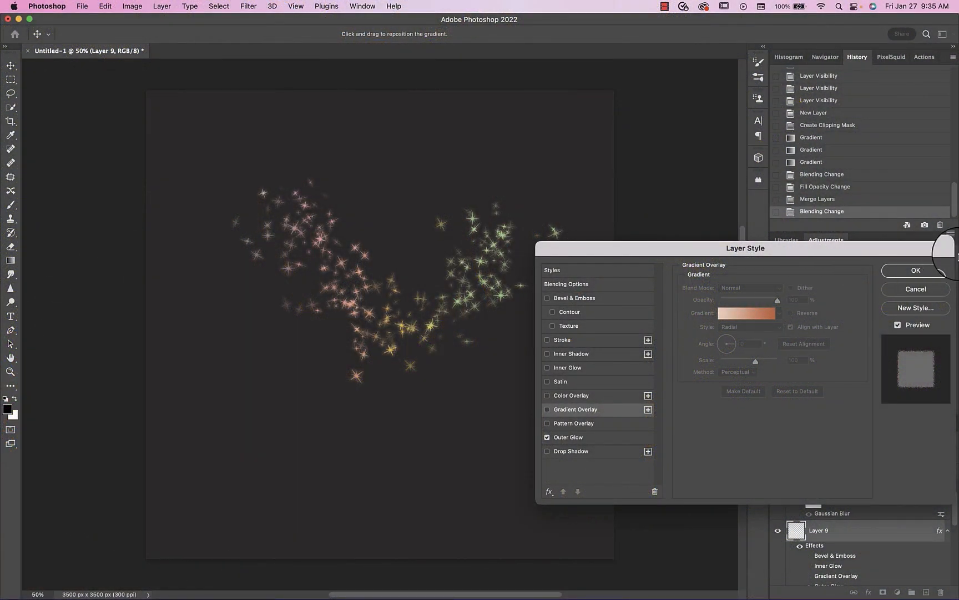
# - Apply the layer style to the merged star layer with only Outer Glow enabled
pyautogui.click(932, 270)
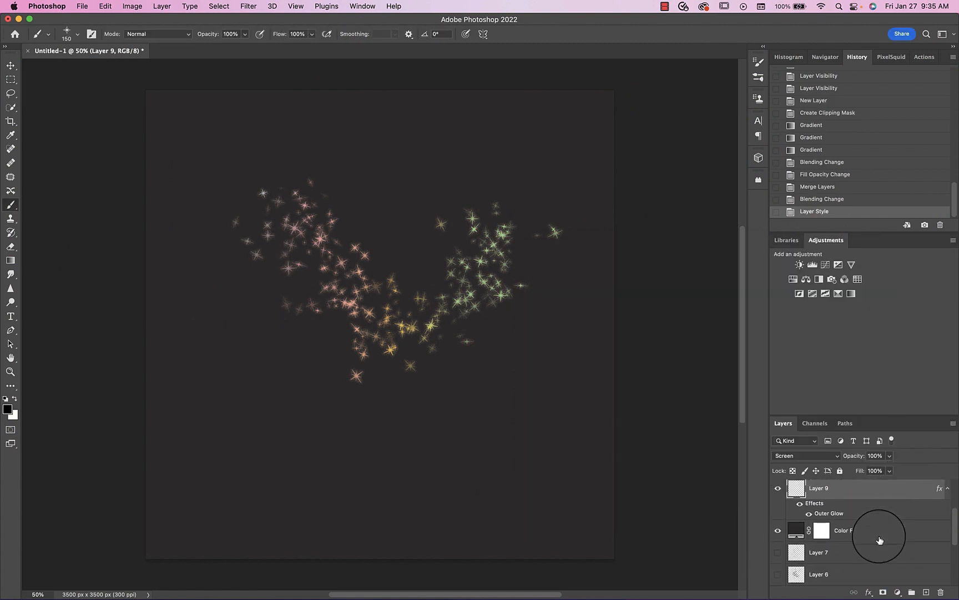
pyautogui.scroll(2, 880, 539)
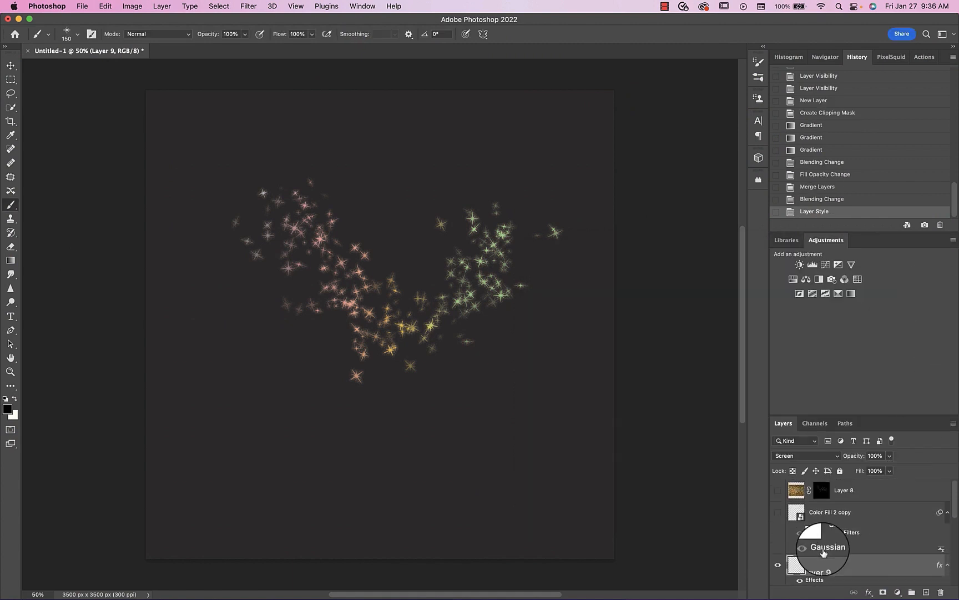